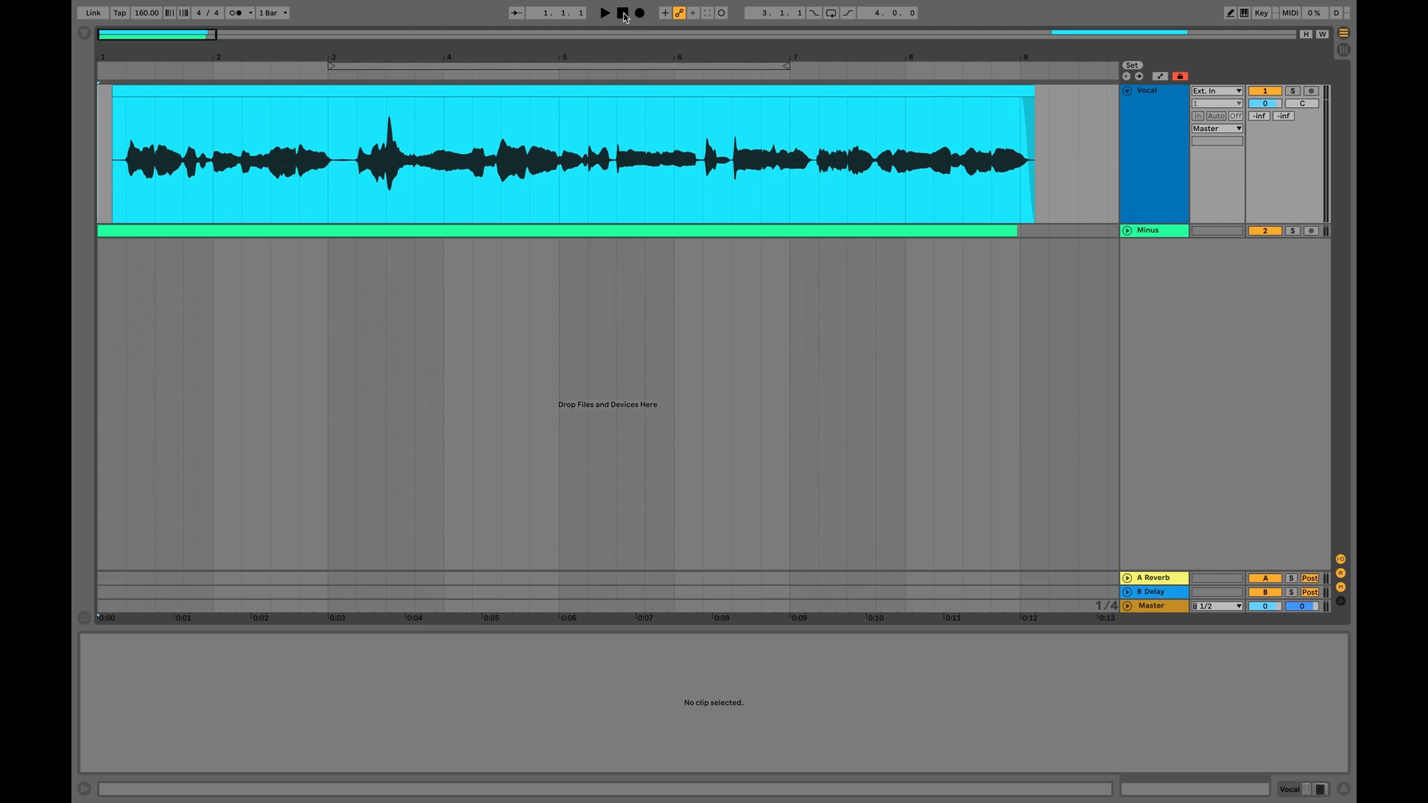
Highlight stretches of the vocal clip from its first phrase up to the spike in bar 3 to compare their levels
drag(115, 165, 298, 165)
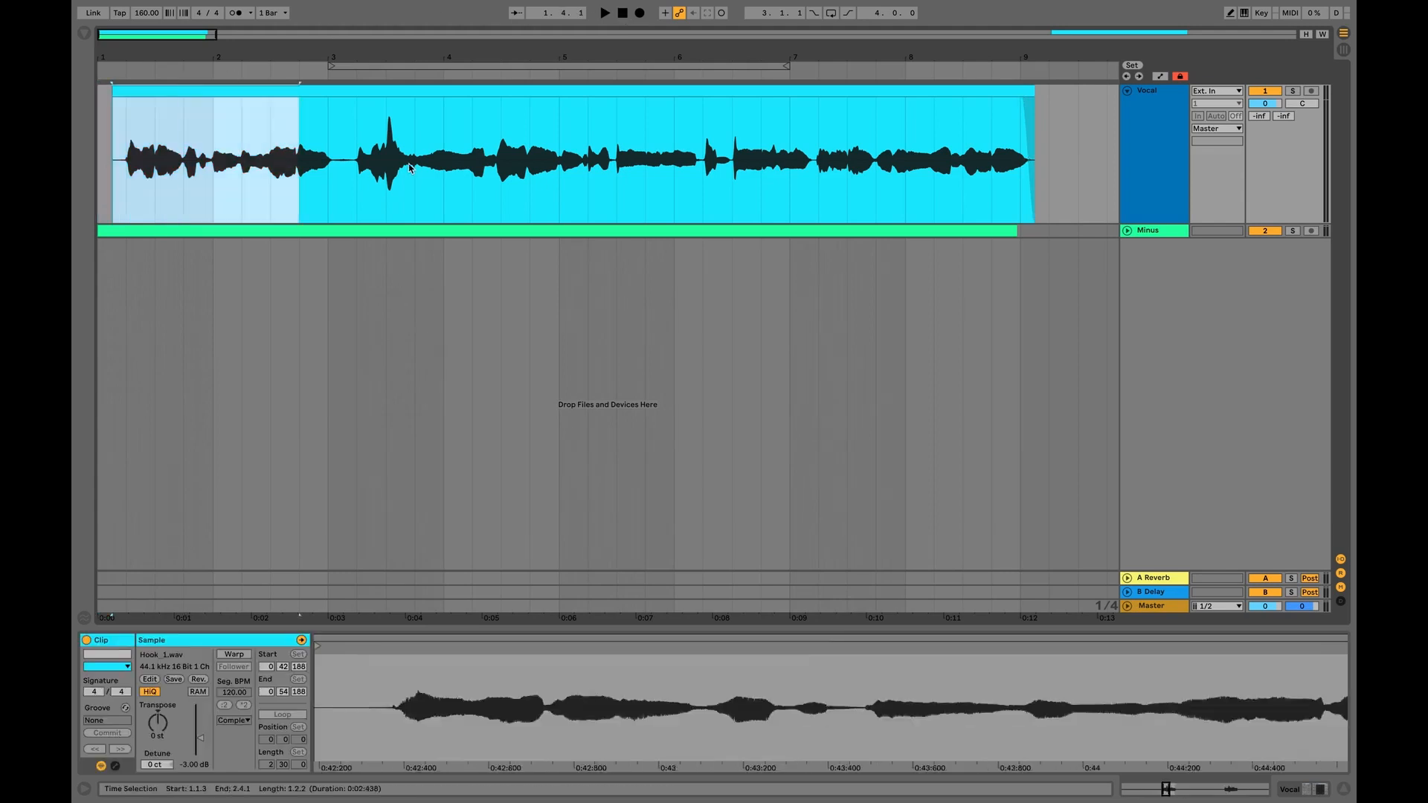
drag(409, 165, 970, 142)
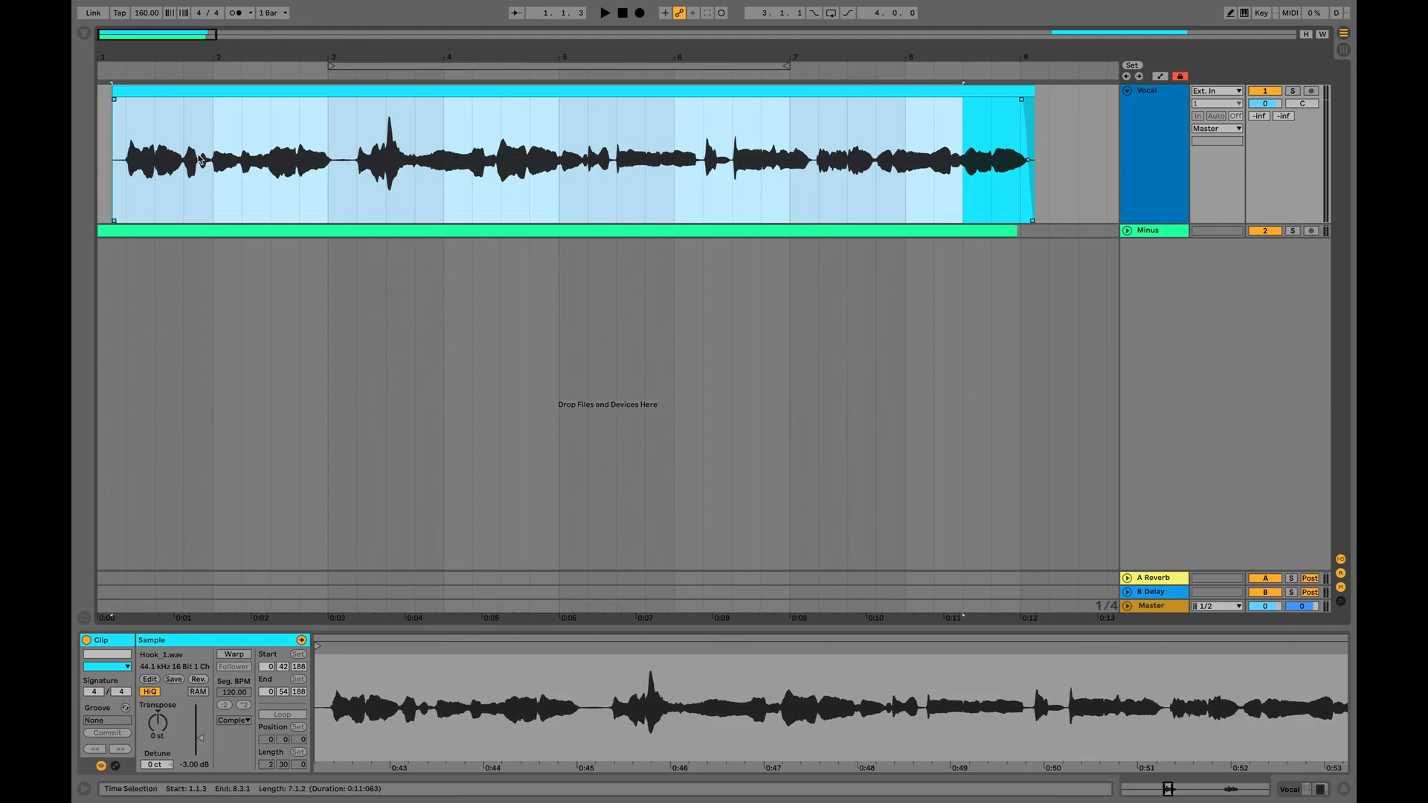
drag(130, 198, 424, 190)
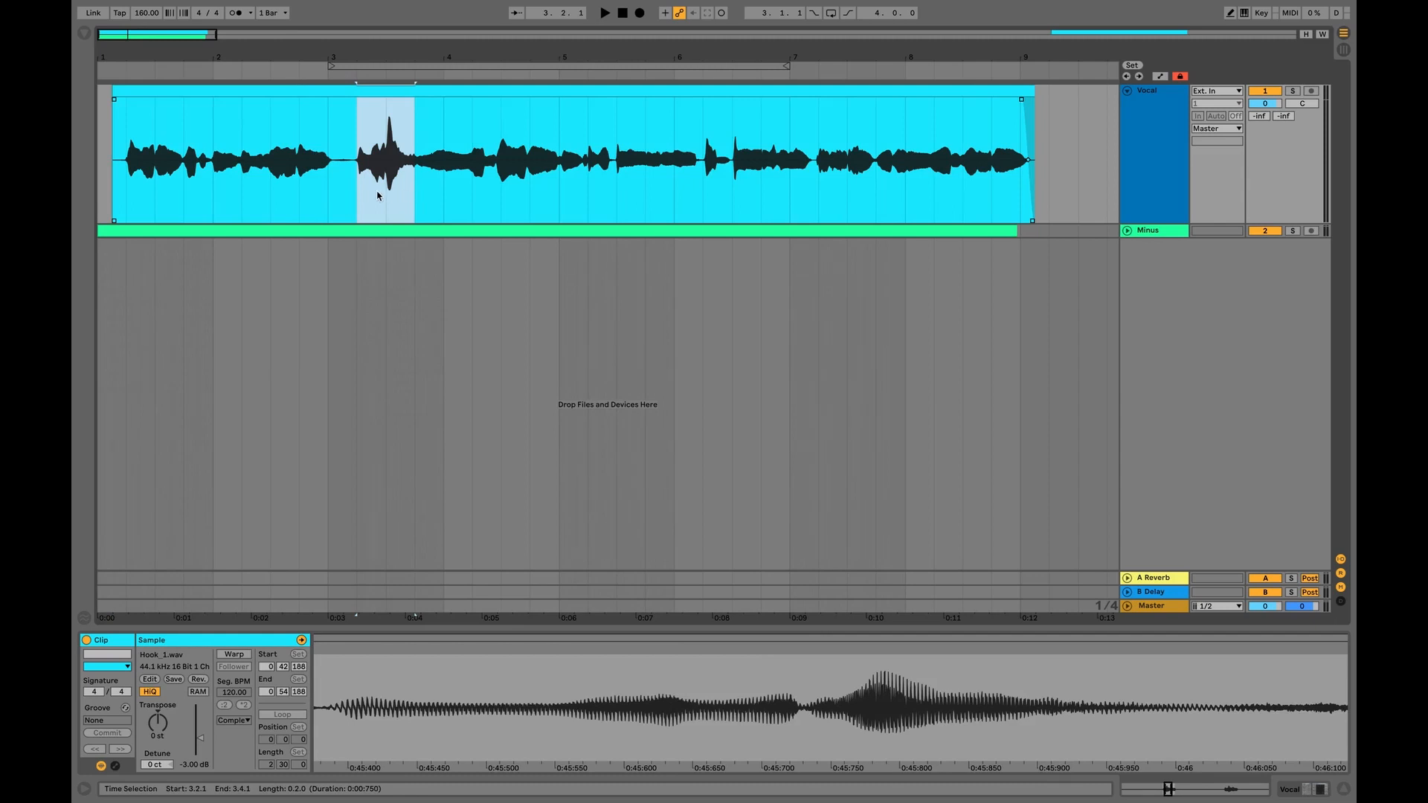
Play the vocal with the backing track from 1.1.1 and stop during bar 6
click(114, 187)
click(99, 186)
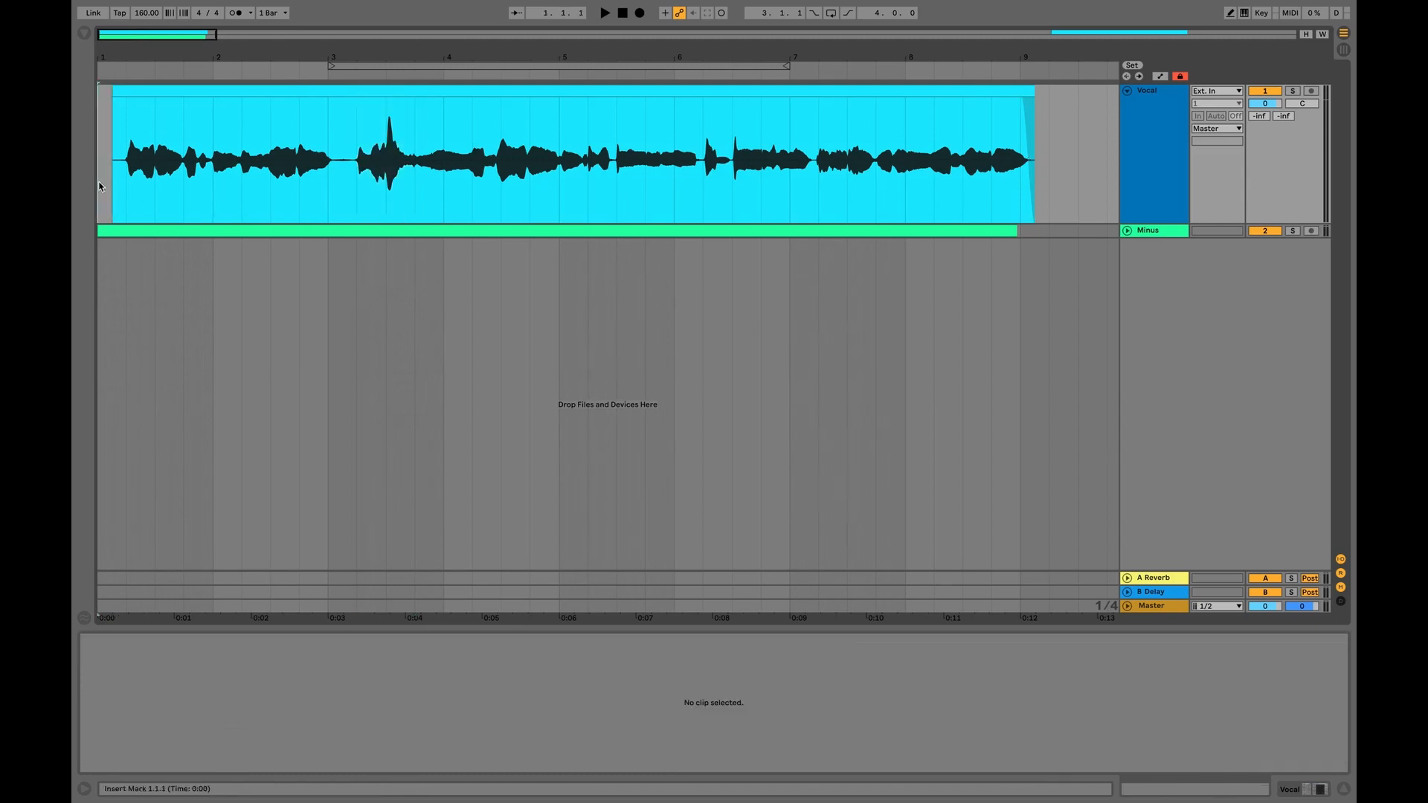
key(space)
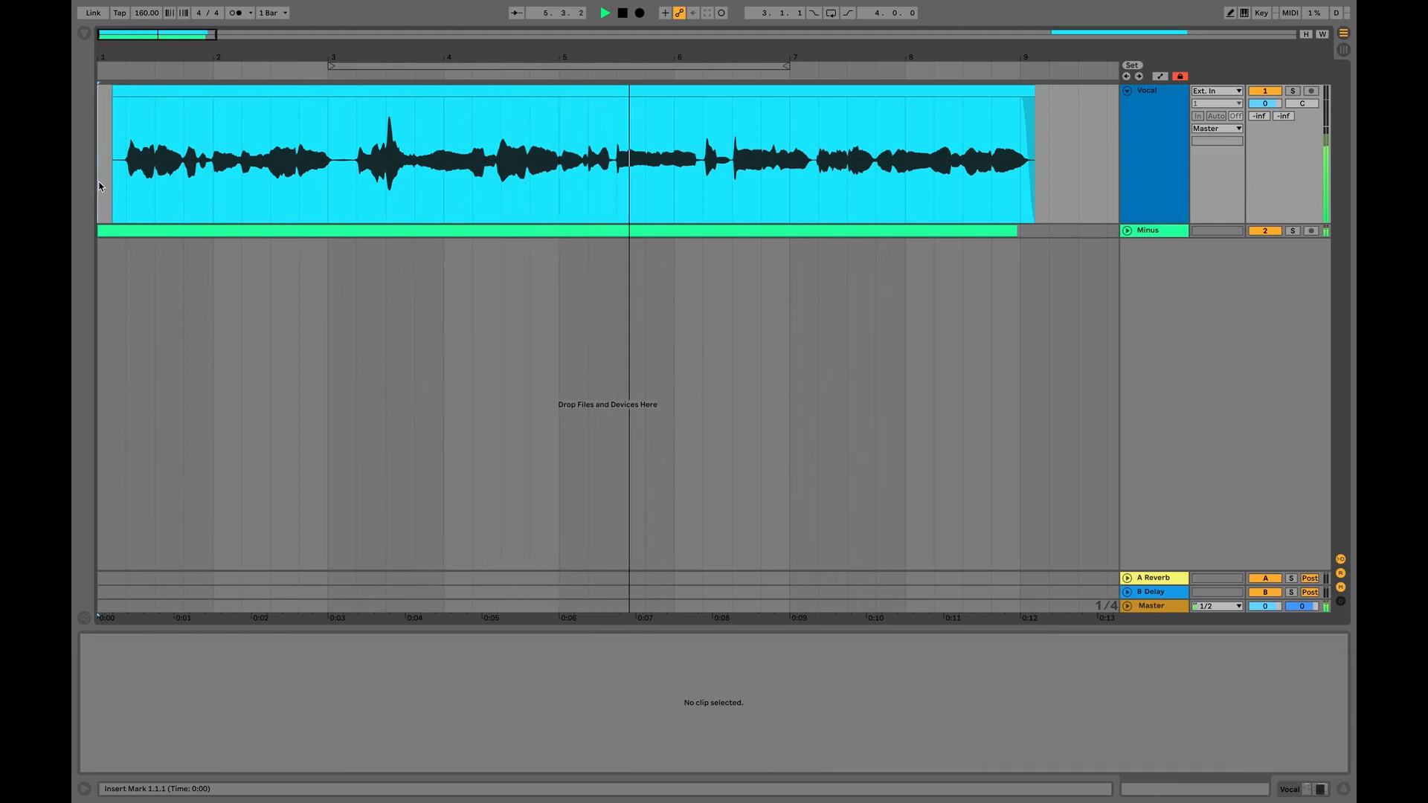
key(space)
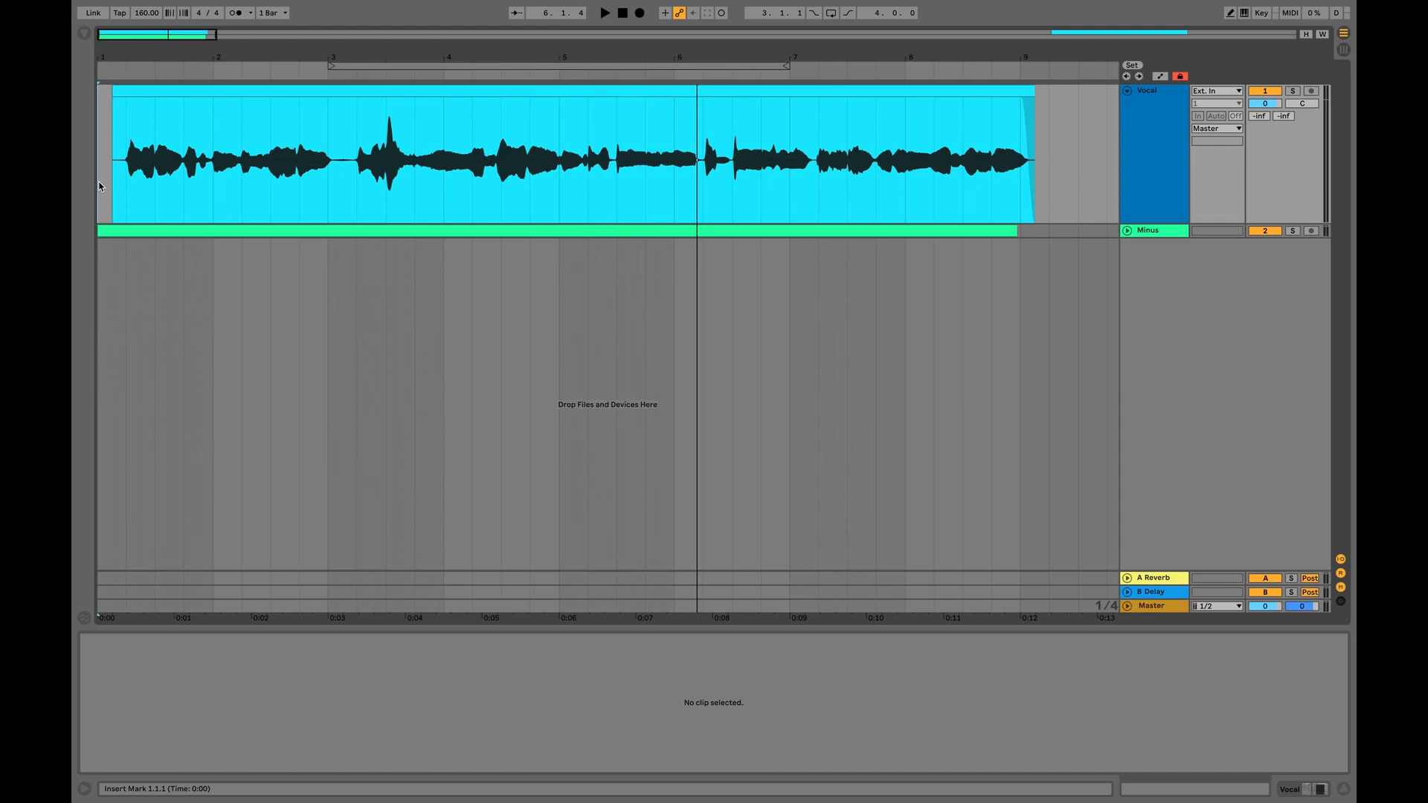
Select the vocal around the bar 3 spike, from 3.2.1 to 4.1.1, to examine its level
click(367, 185)
drag(367, 184, 437, 182)
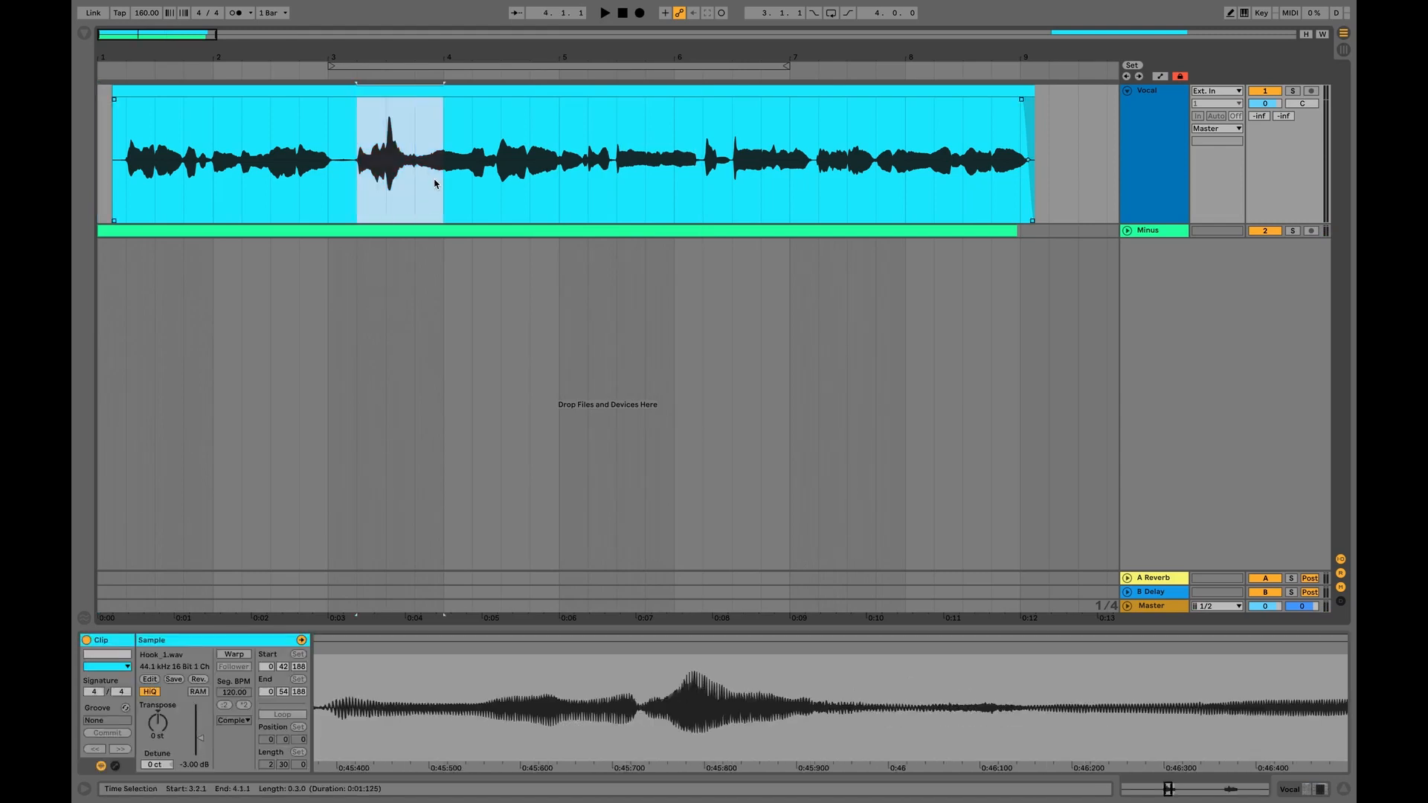
click(357, 185)
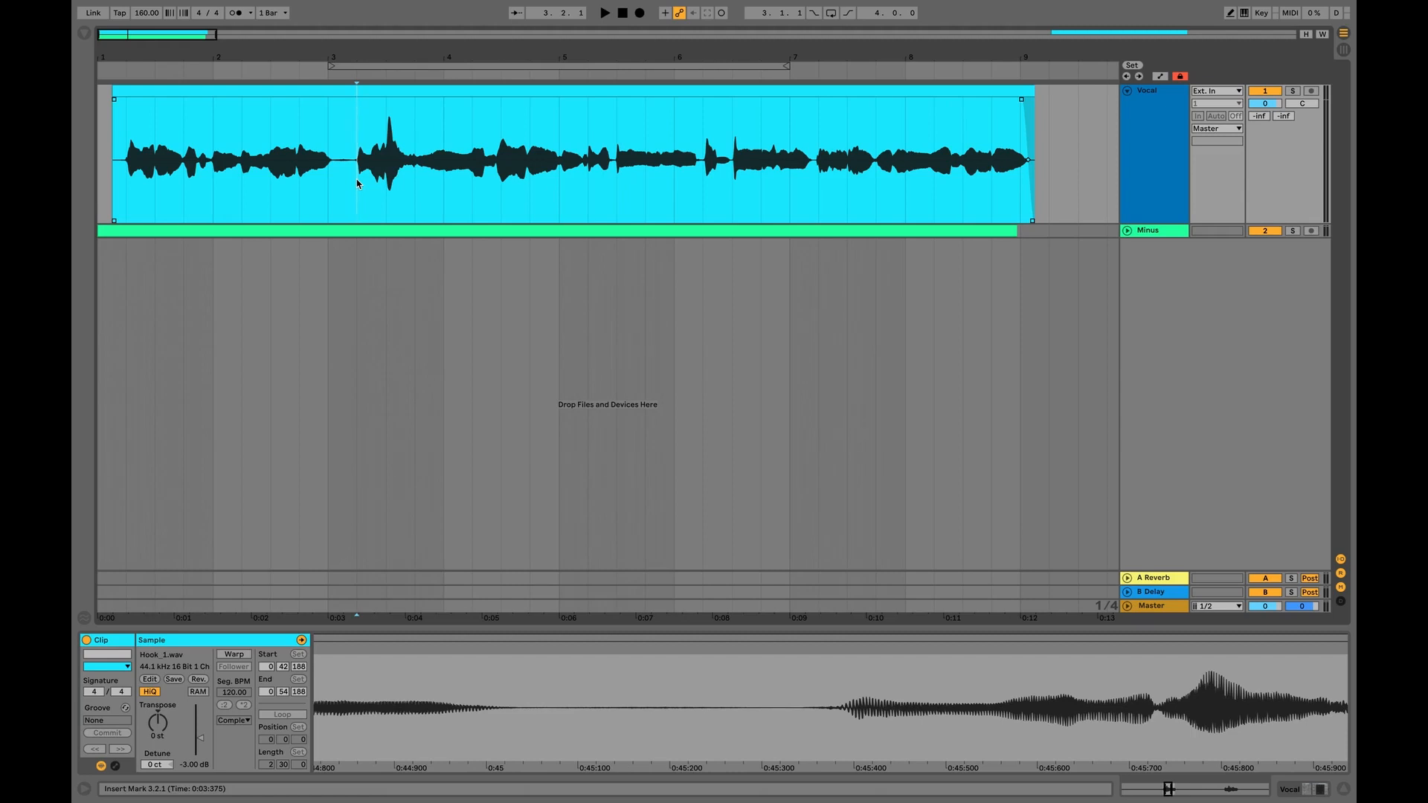
Raise the Vocal track's volume to 3.2 dB and play the song from the start into bar 4
click(101, 181)
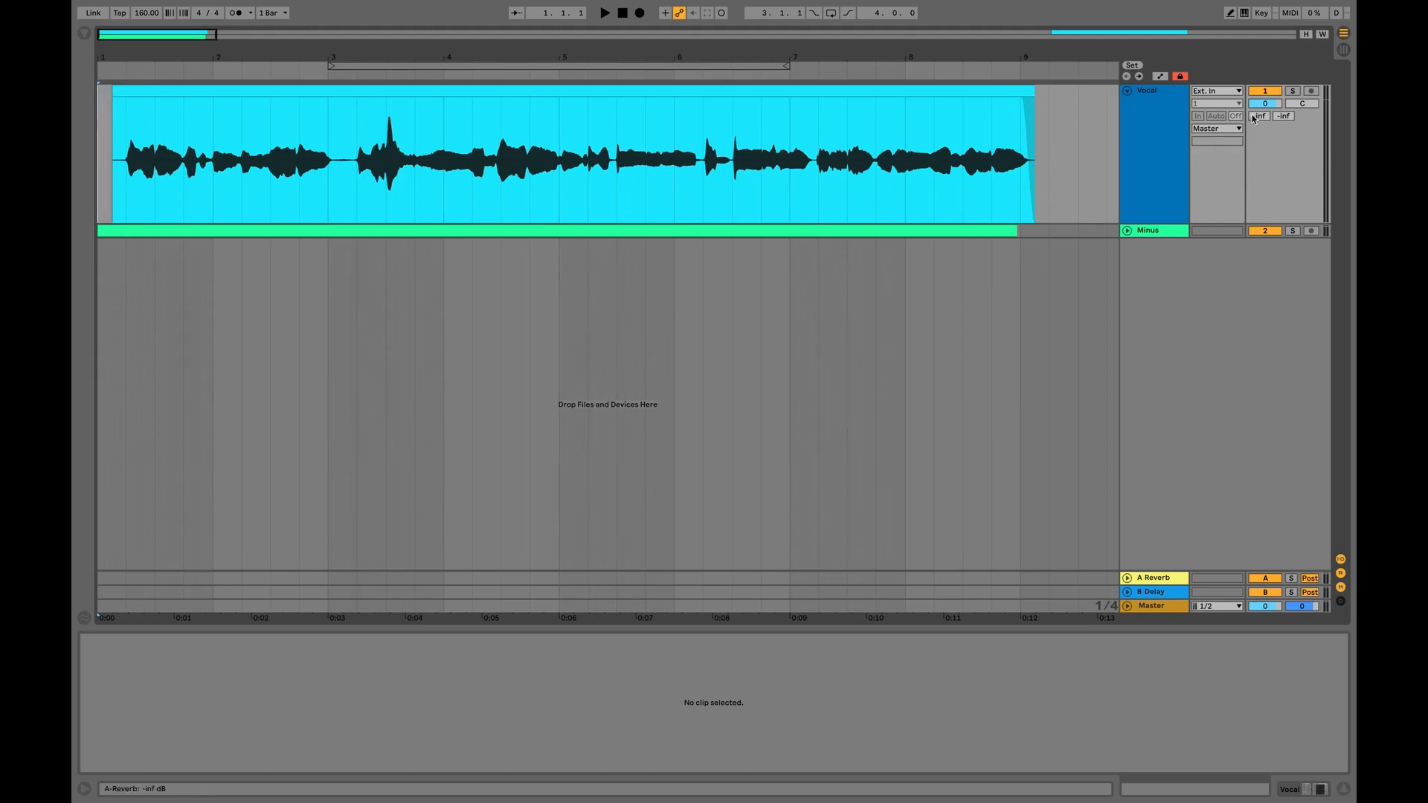
drag(1264, 104, 1264, 82)
drag(128, 180, 212, 185)
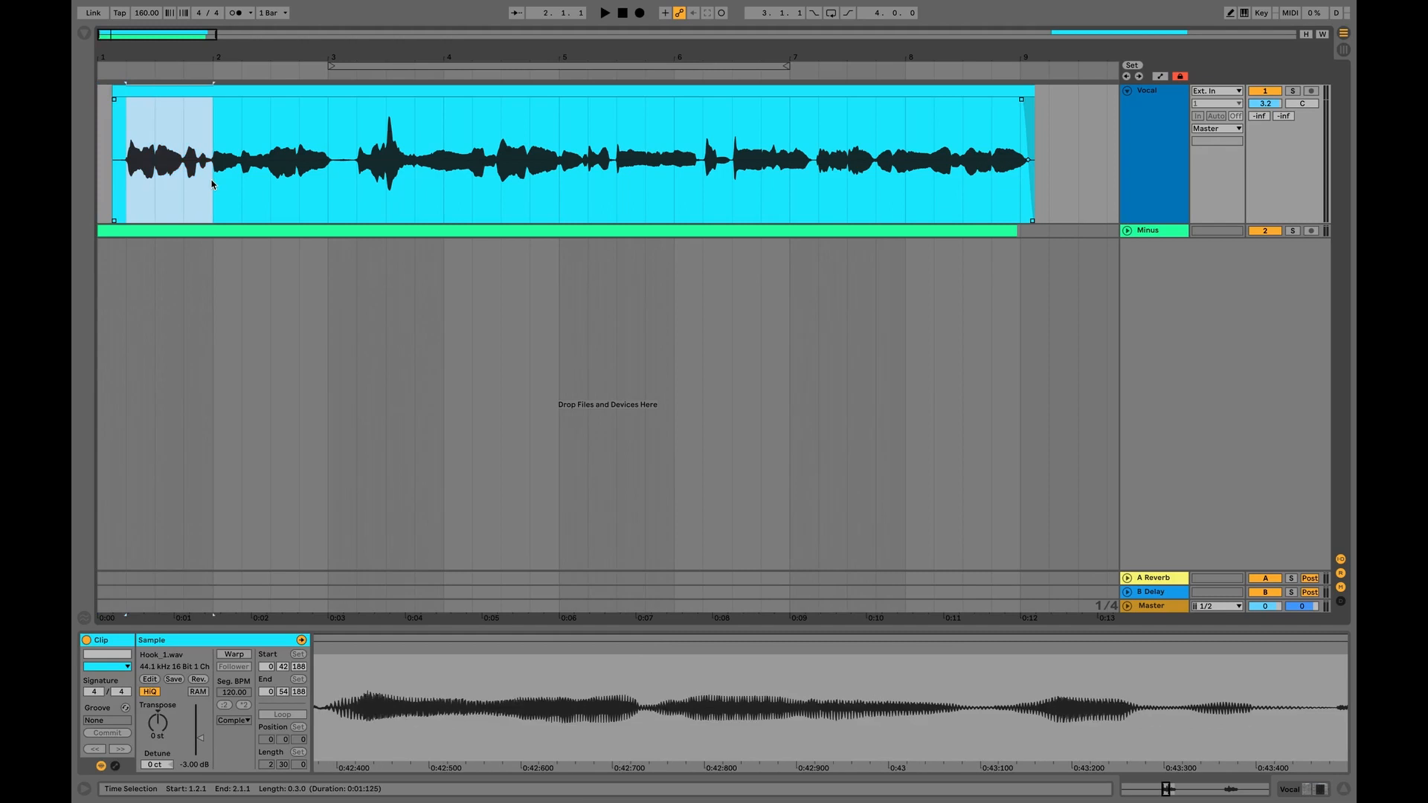
click(98, 165)
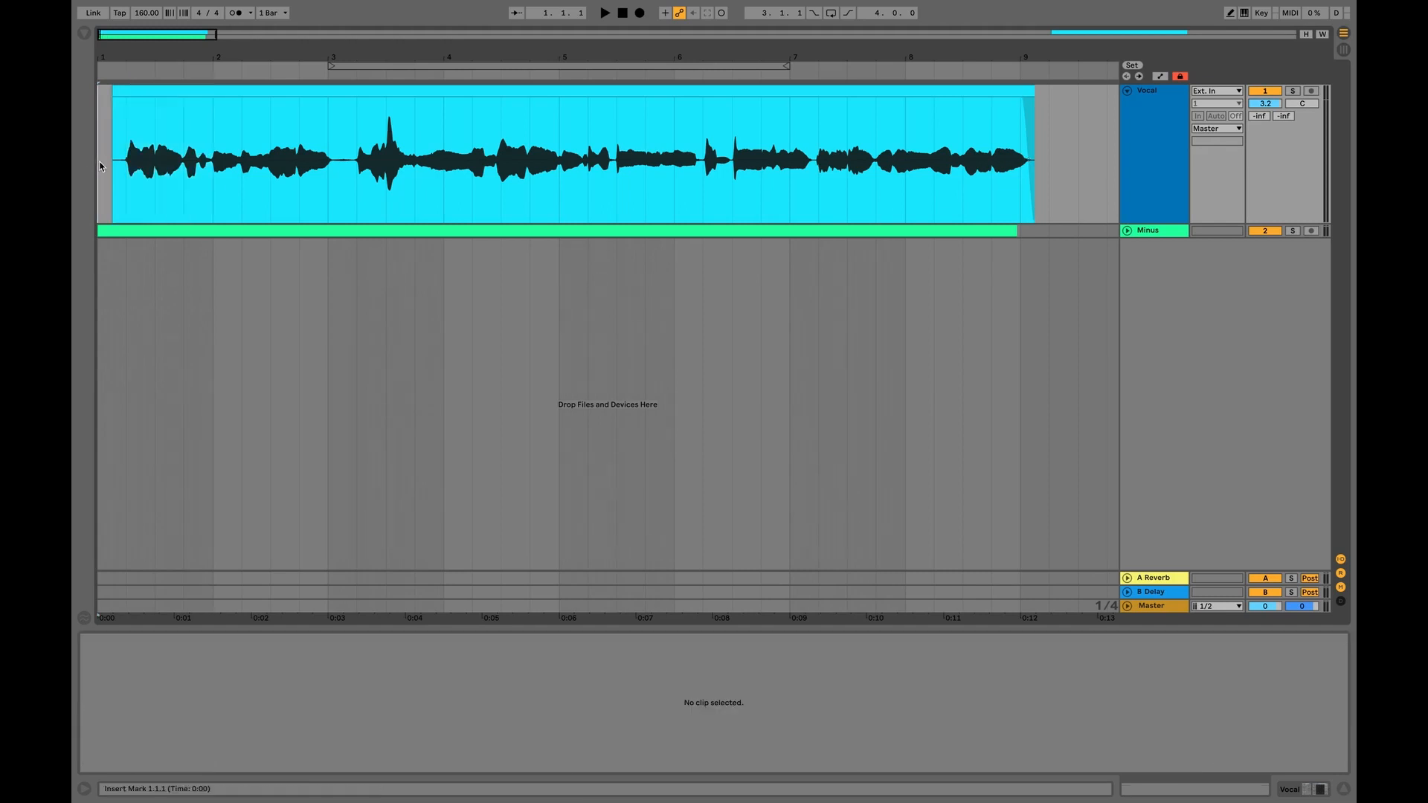
key(space)
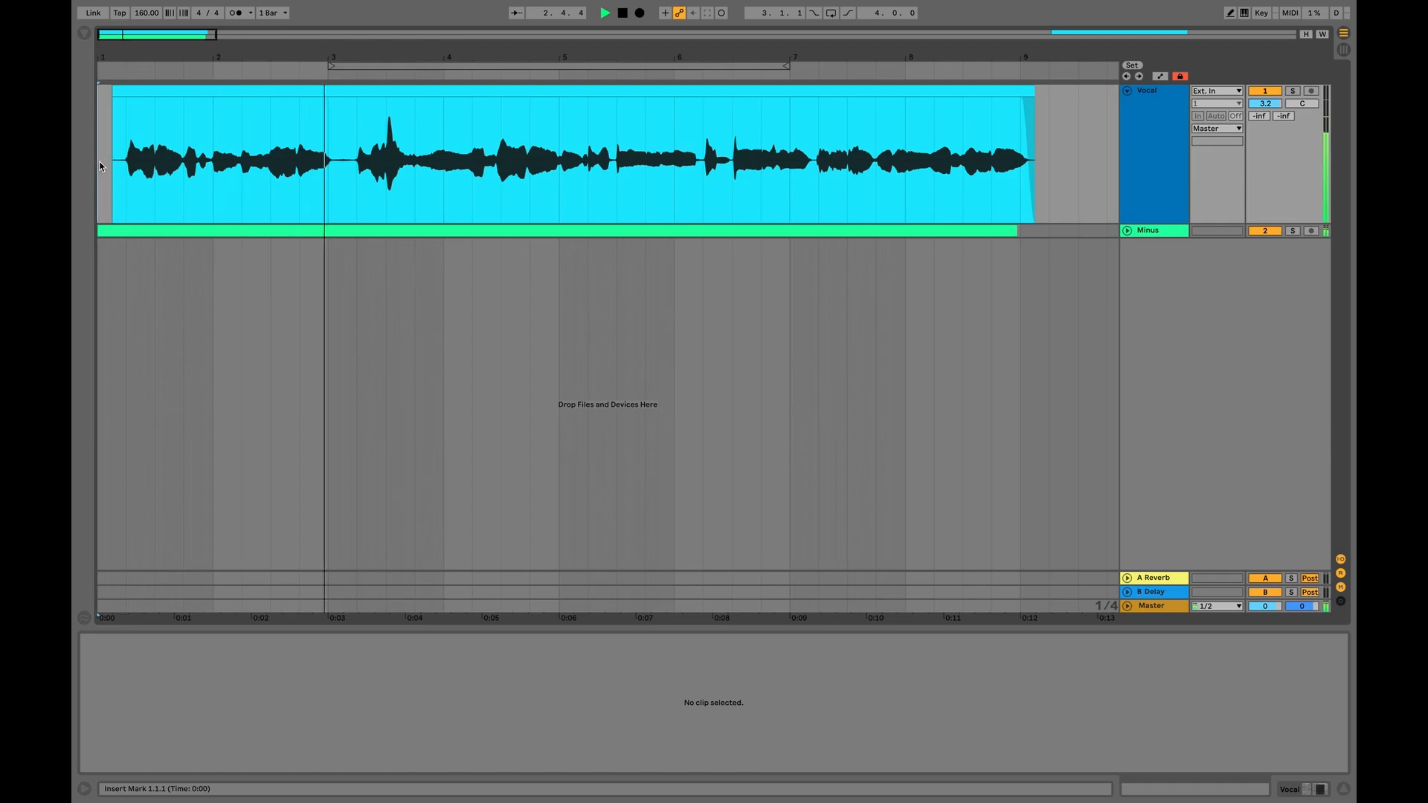
key(space)
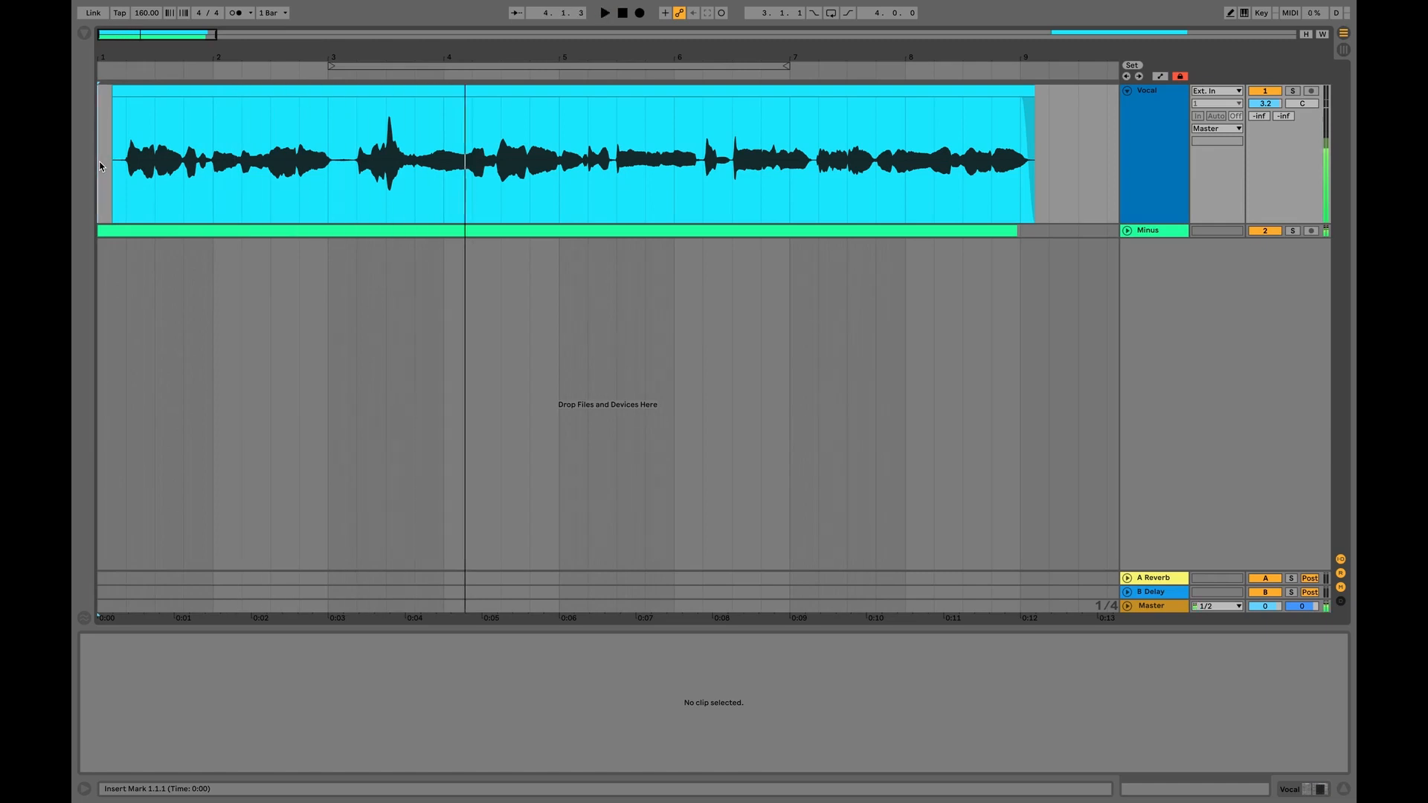
Compare the vocal spike from 3.3.1 to 3.4.1 with the opening phrase from 1.2.1 to 3.1.1
drag(357, 177, 414, 177)
click(388, 176)
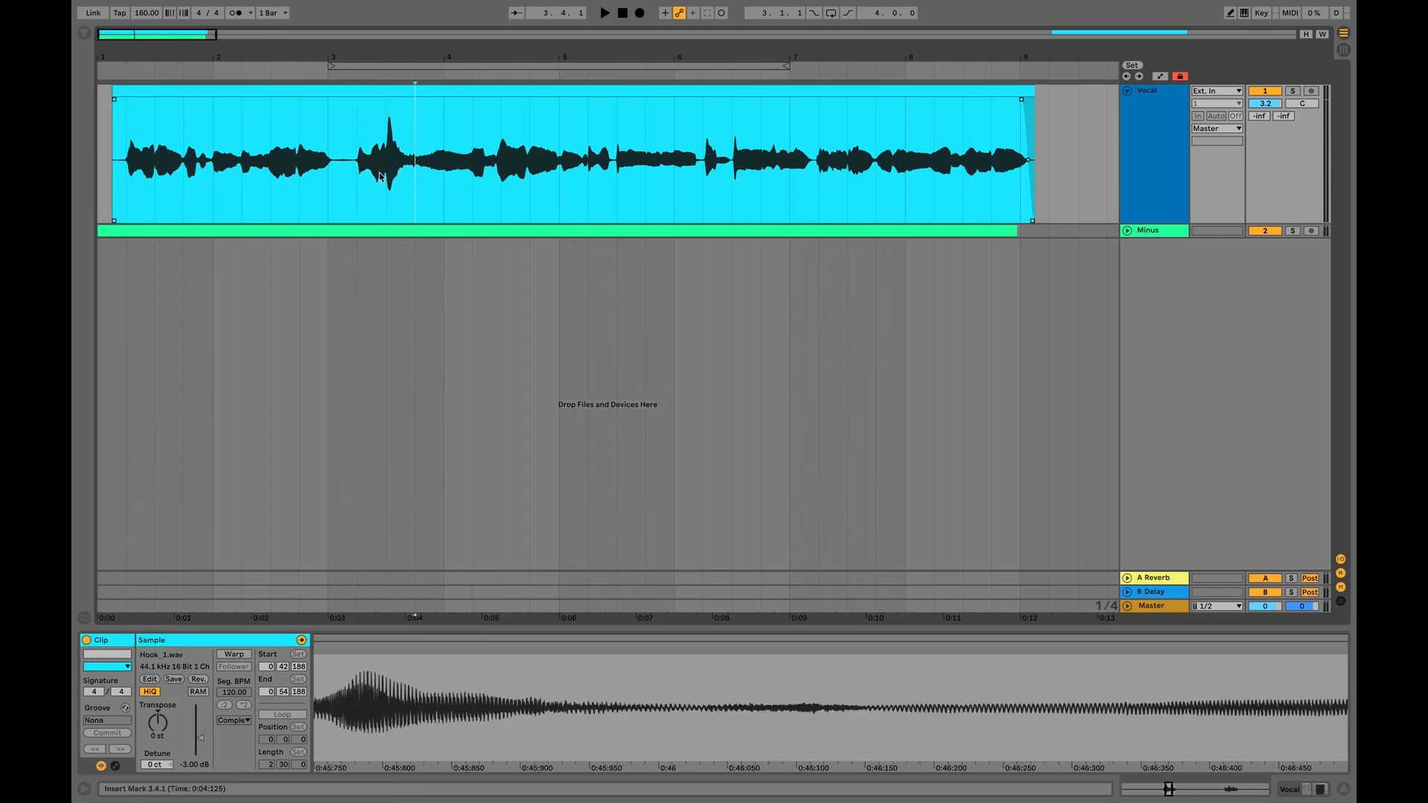
shift+click(413, 176)
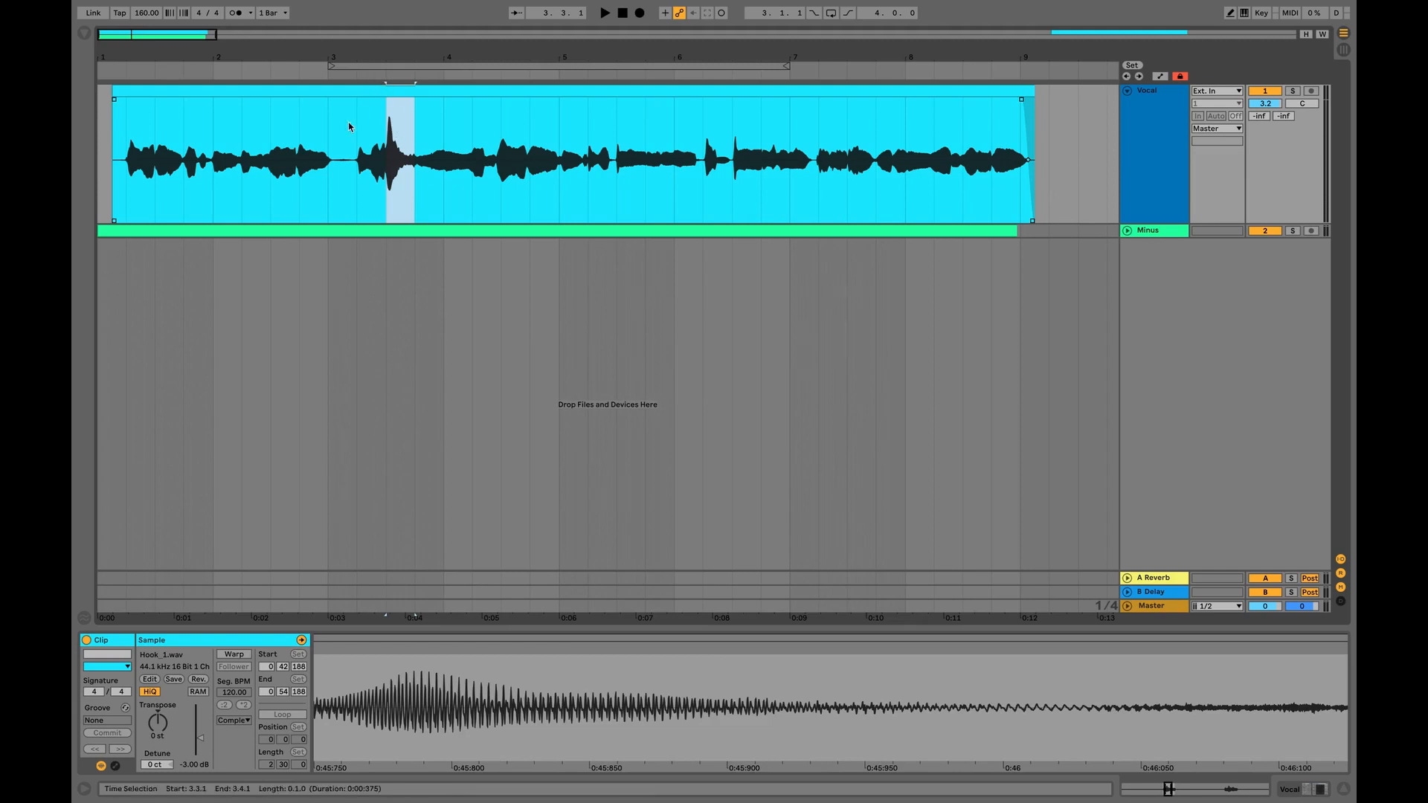
drag(126, 182, 232, 180)
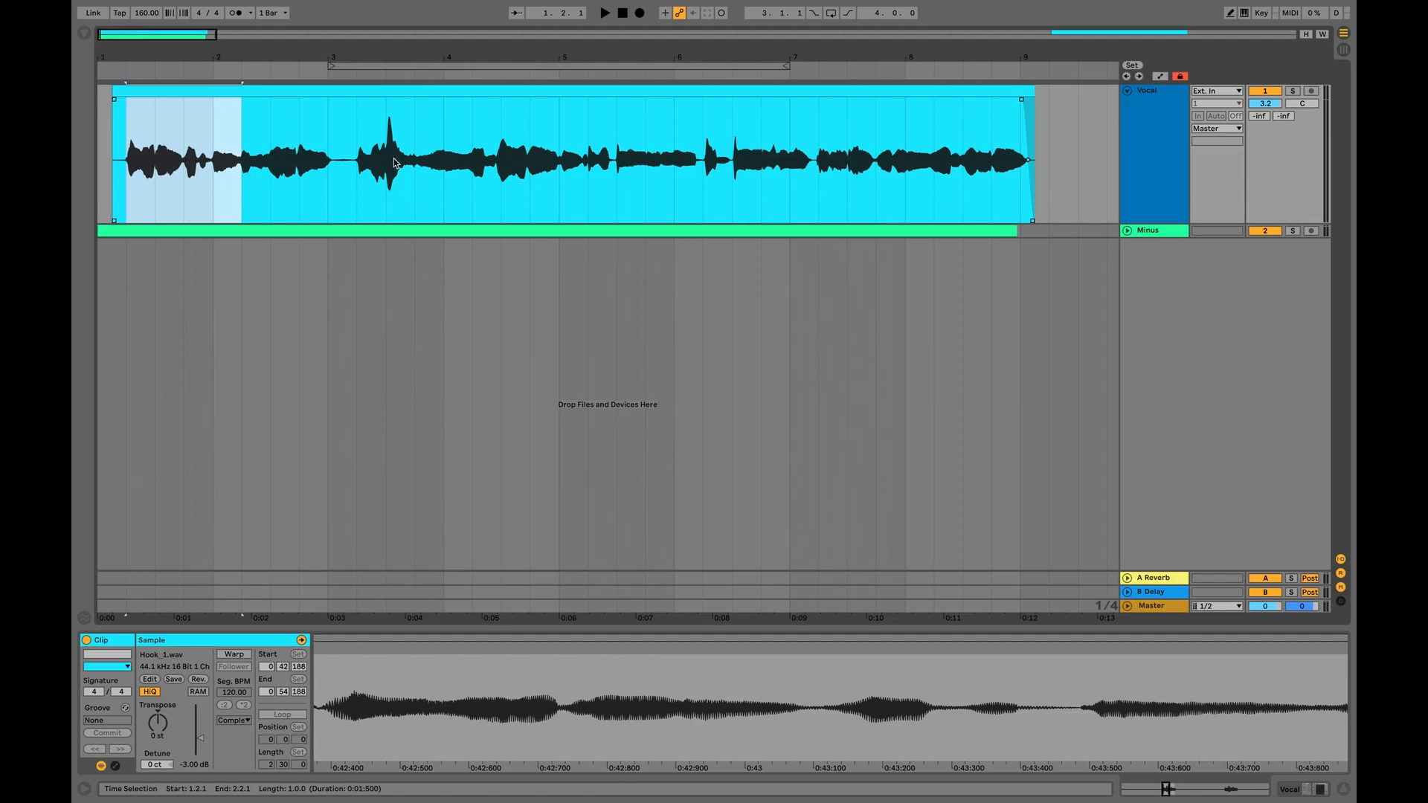
drag(386, 179, 418, 177)
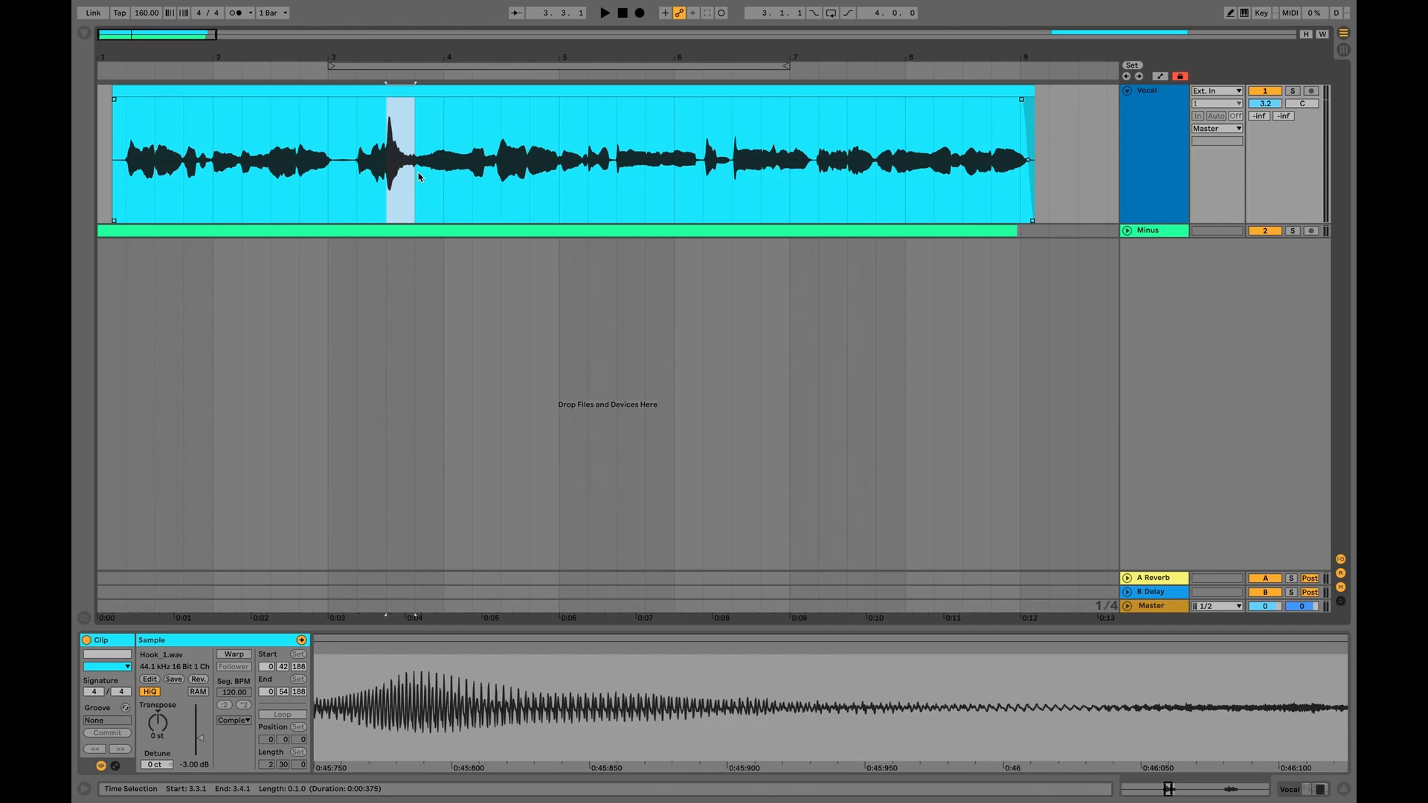
click(126, 183)
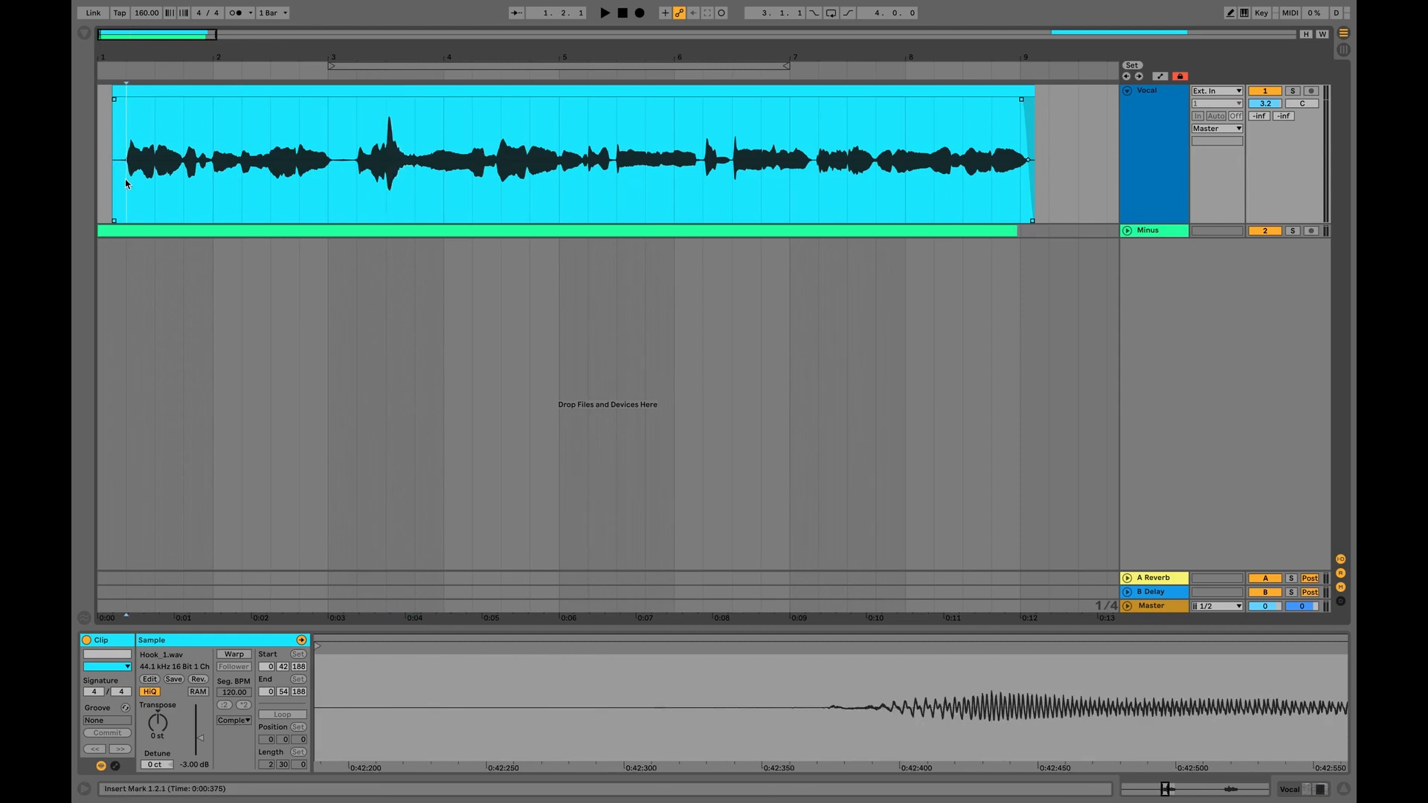
drag(127, 183, 332, 181)
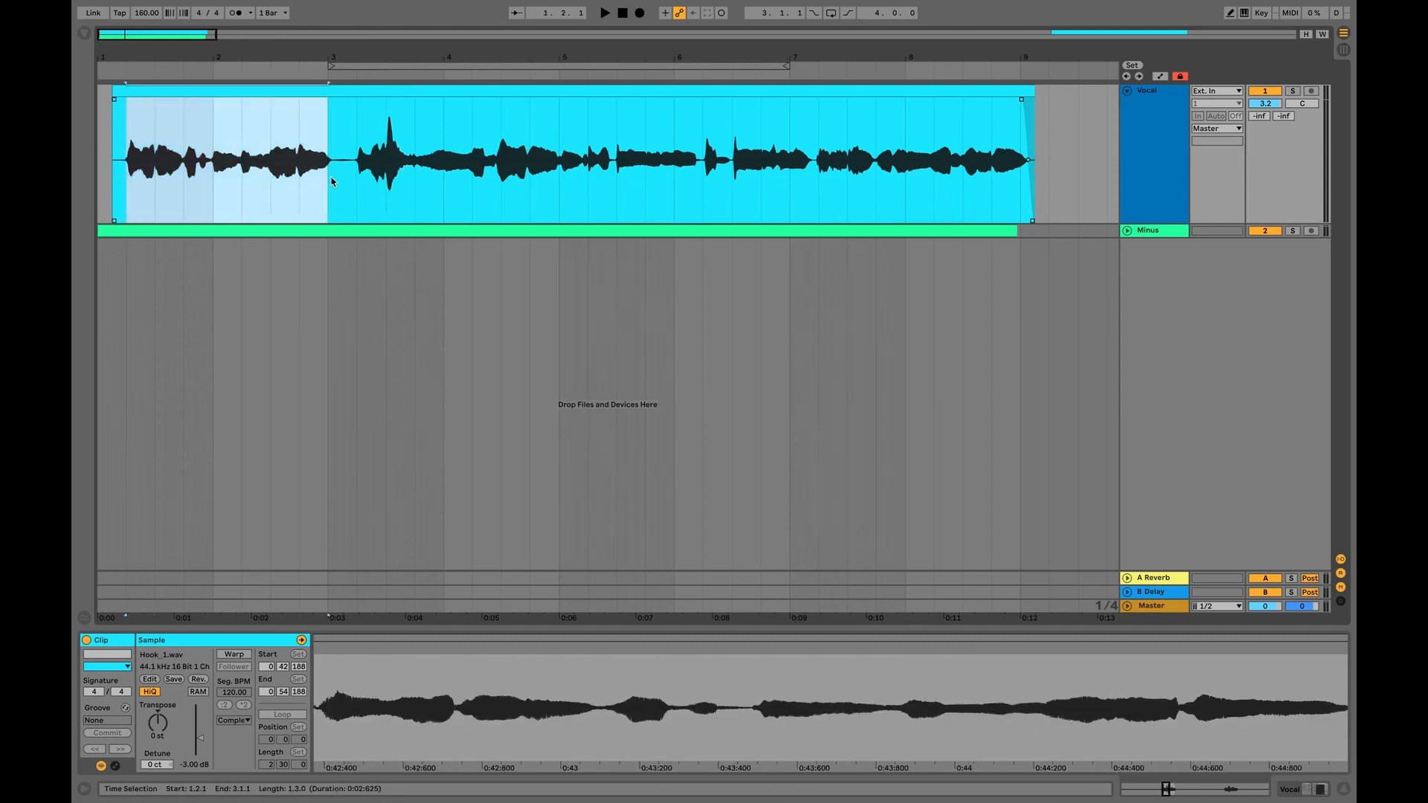
drag(354, 178, 116, 185)
click(116, 185)
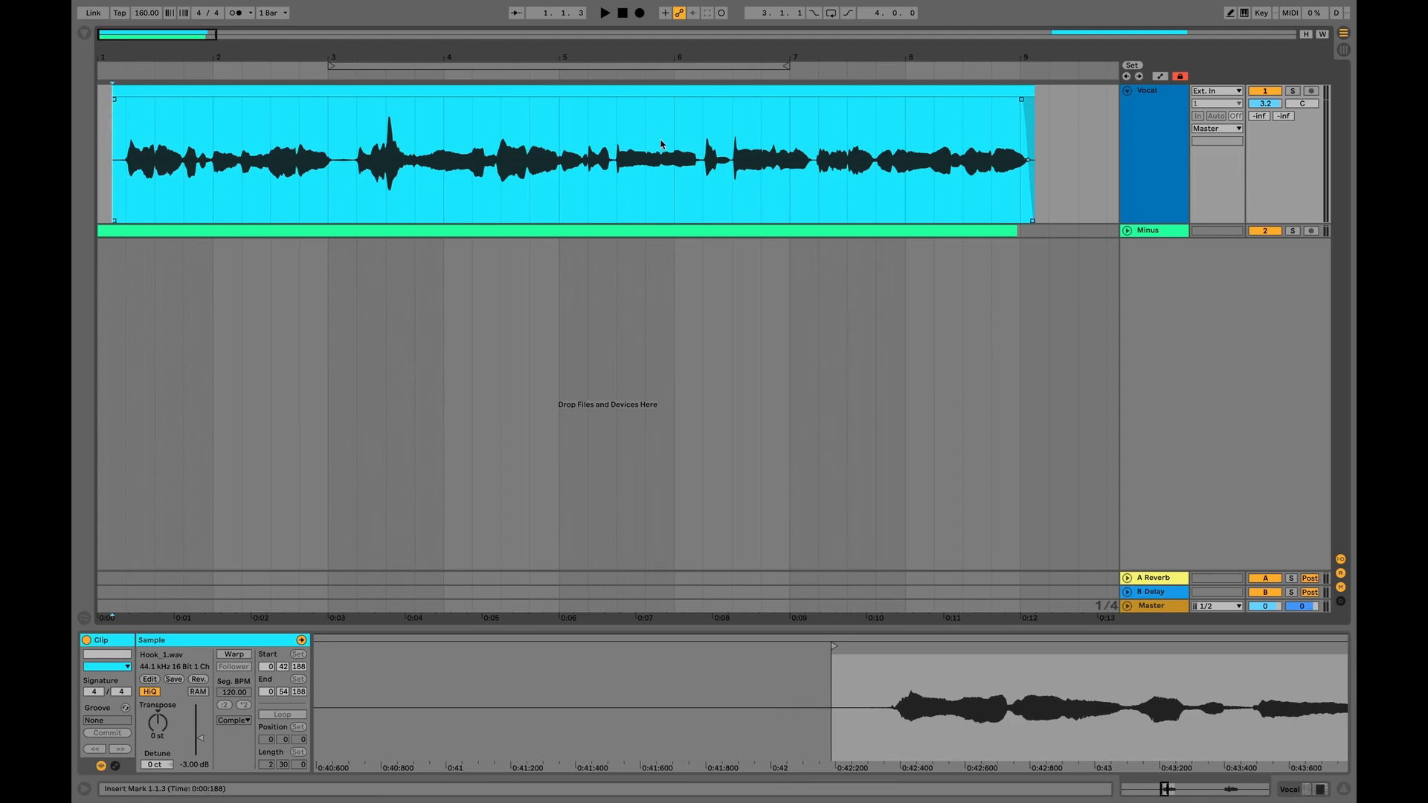
Show the Vocal track's device chain and turn on its Utility device
click(1136, 130)
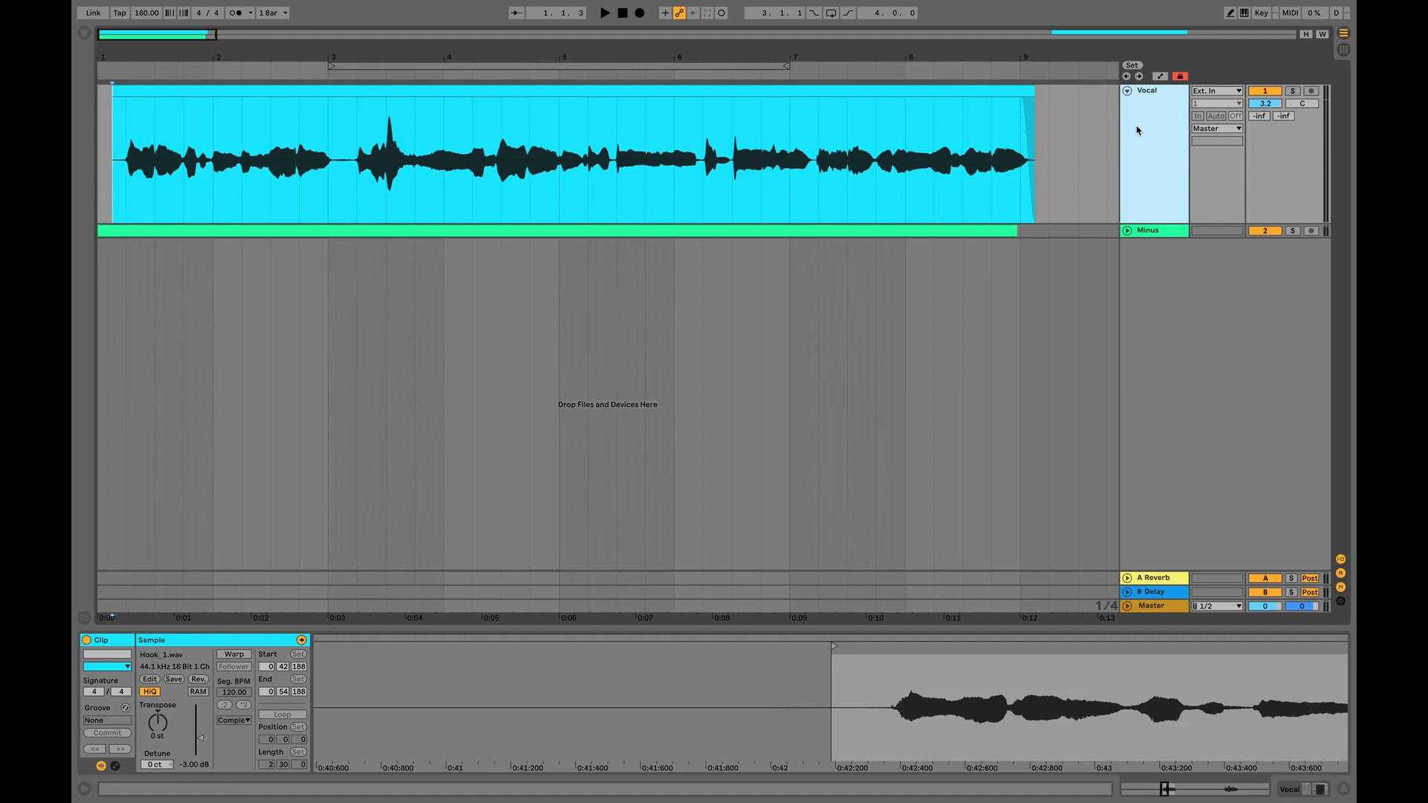
click(1155, 606)
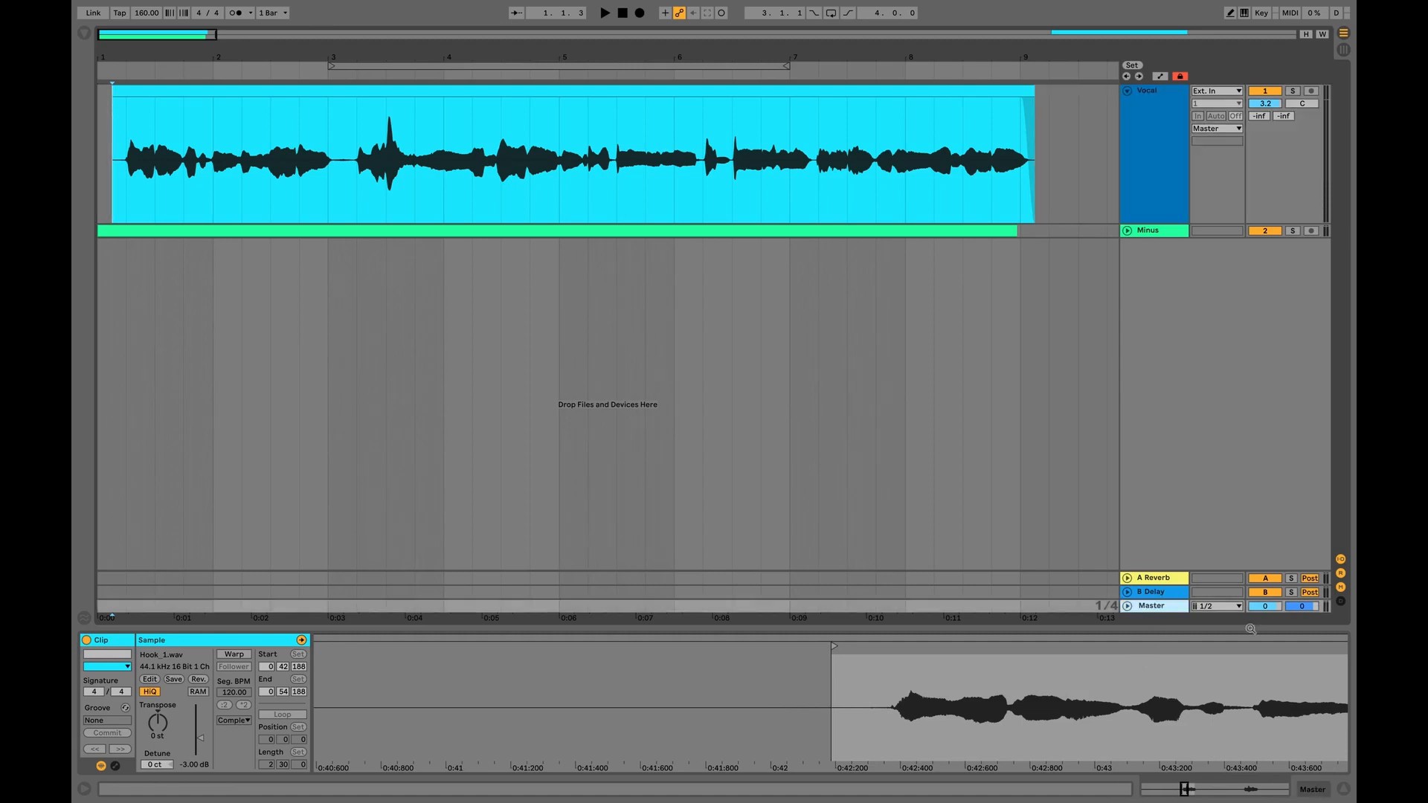
click(1134, 107)
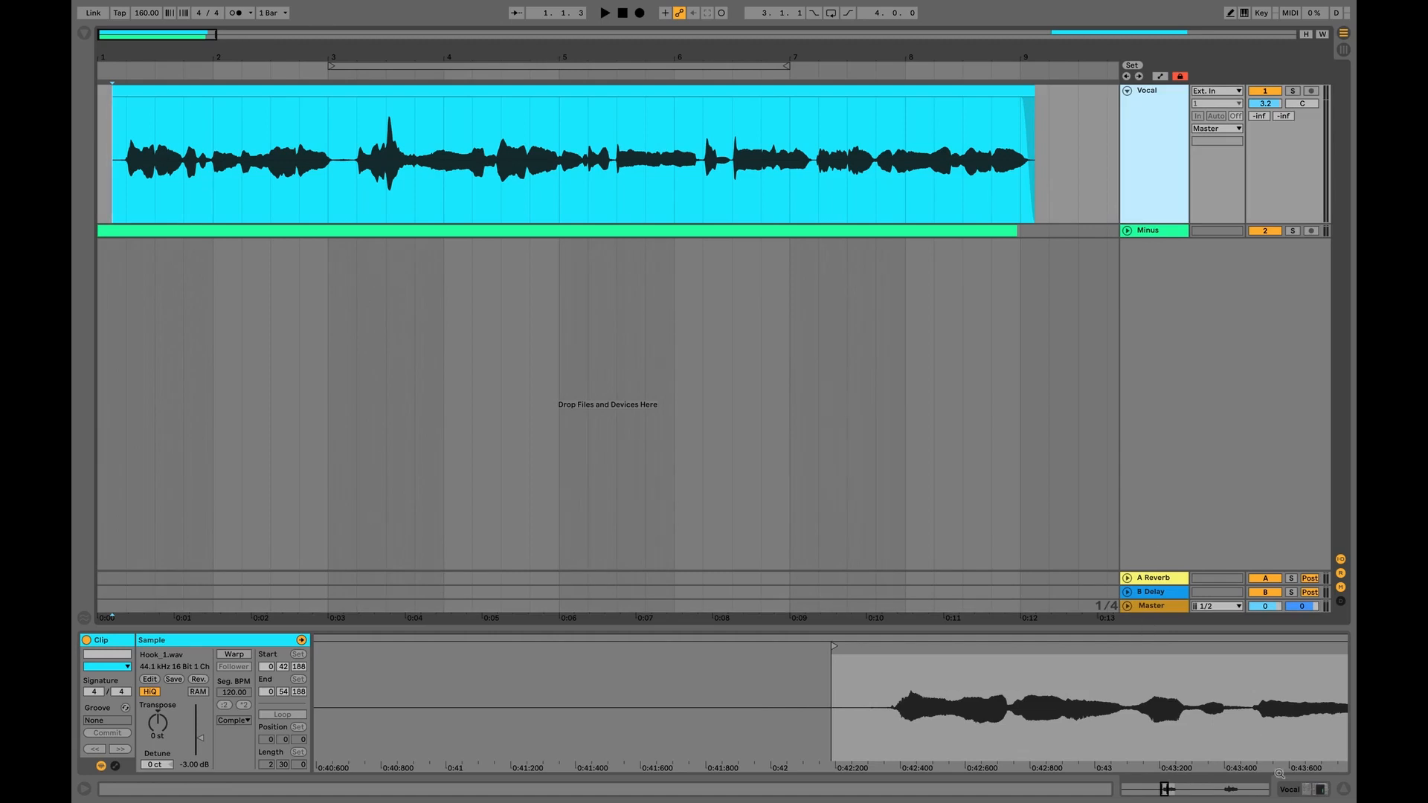
click(1290, 790)
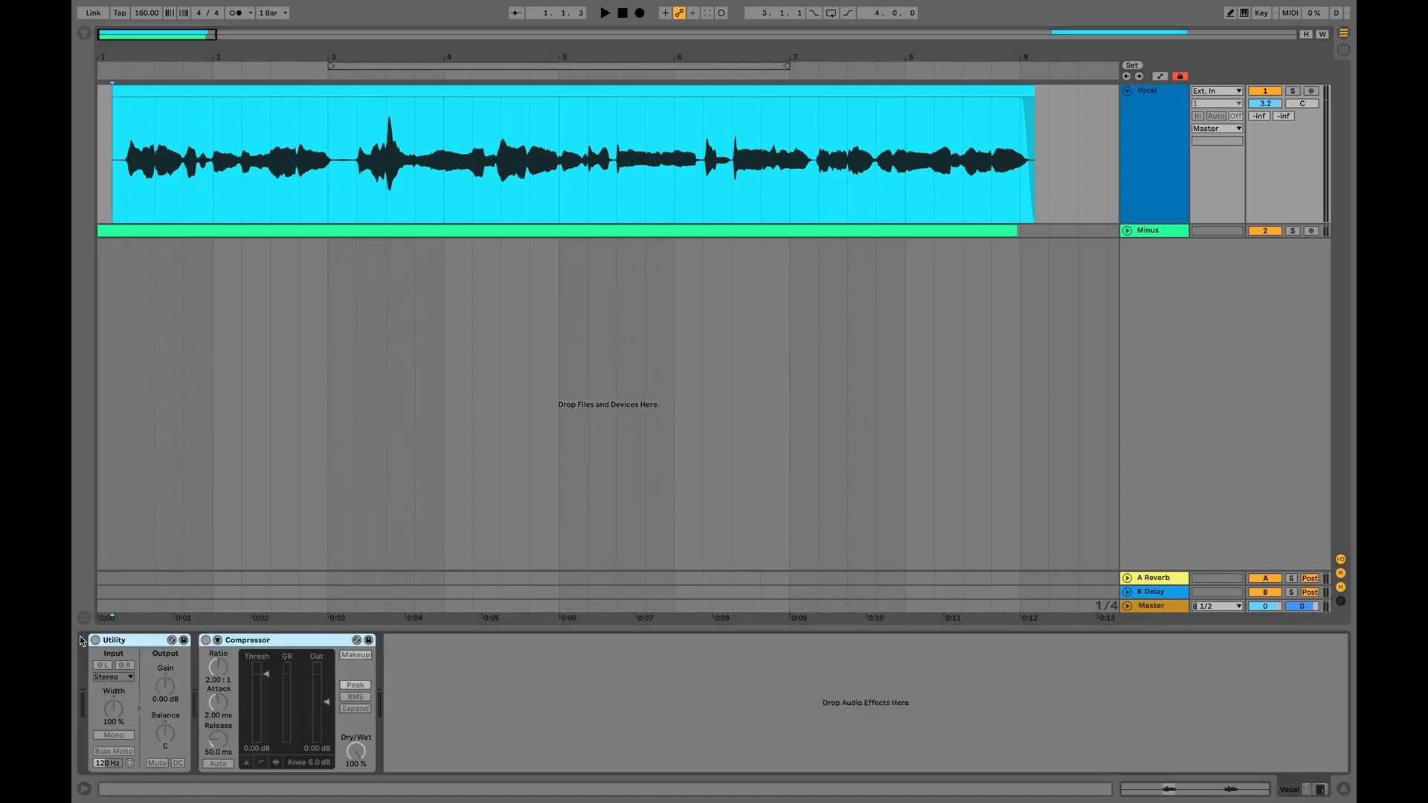
click(140, 647)
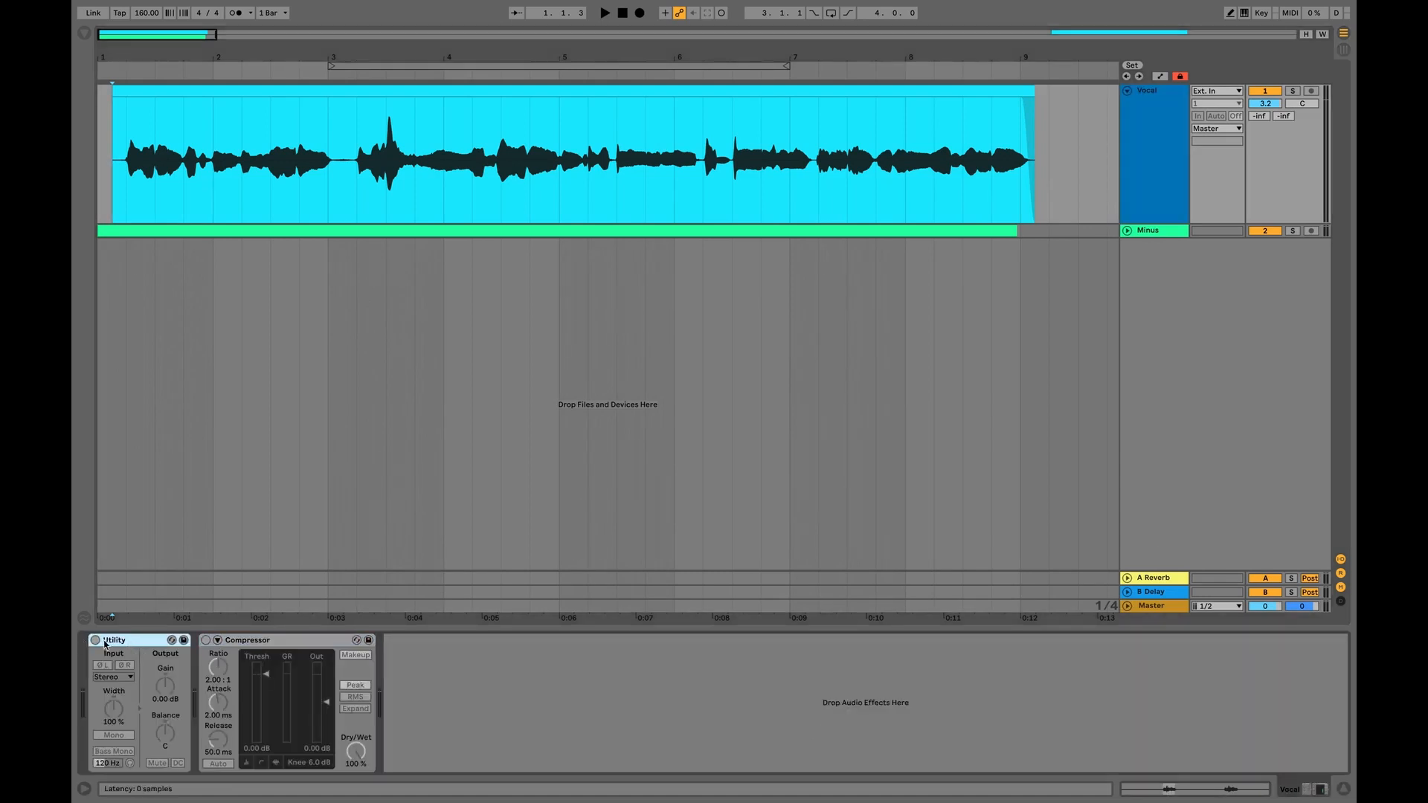
click(95, 640)
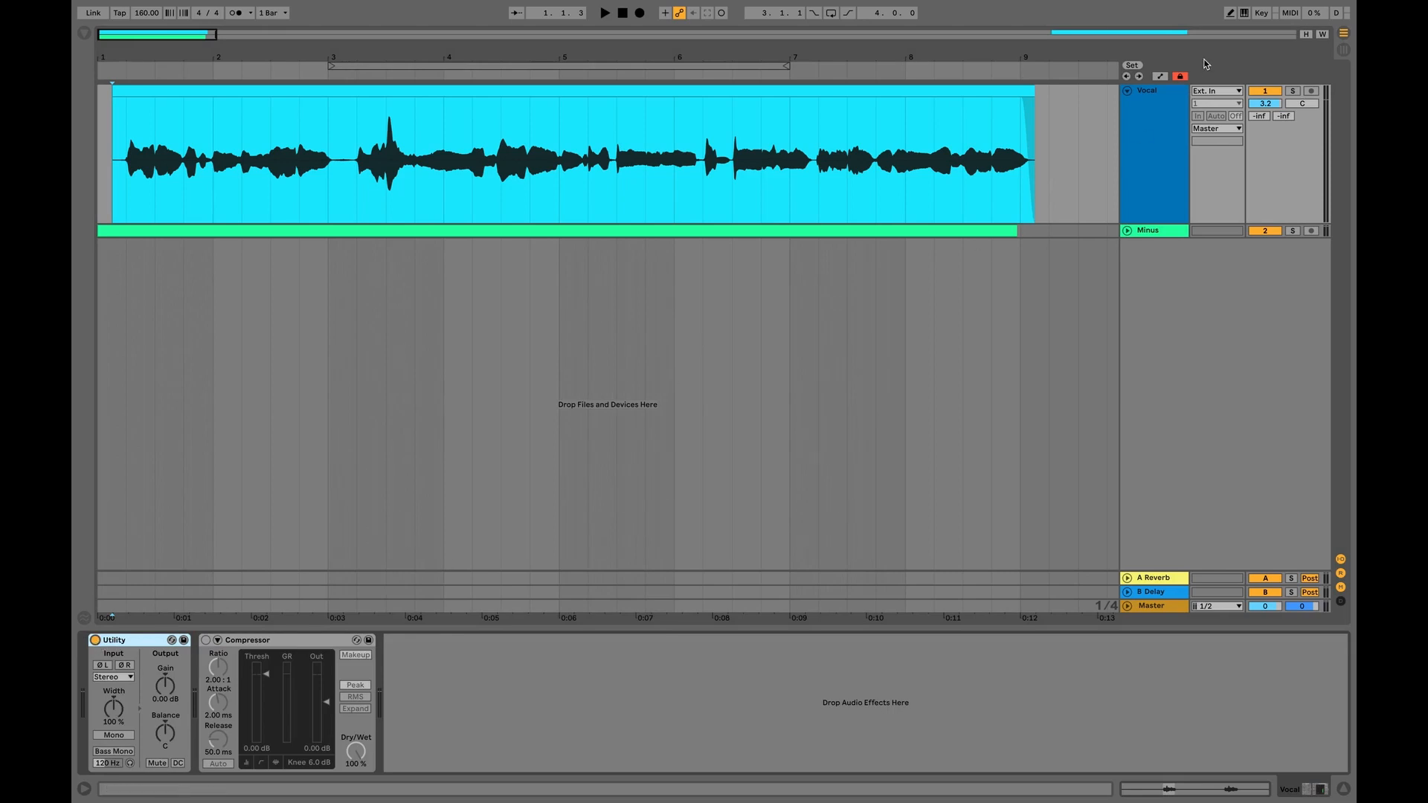
Reset the Vocal track's volume to 0 dB and show the automation lane for Utility's Gain
double_click(1266, 102)
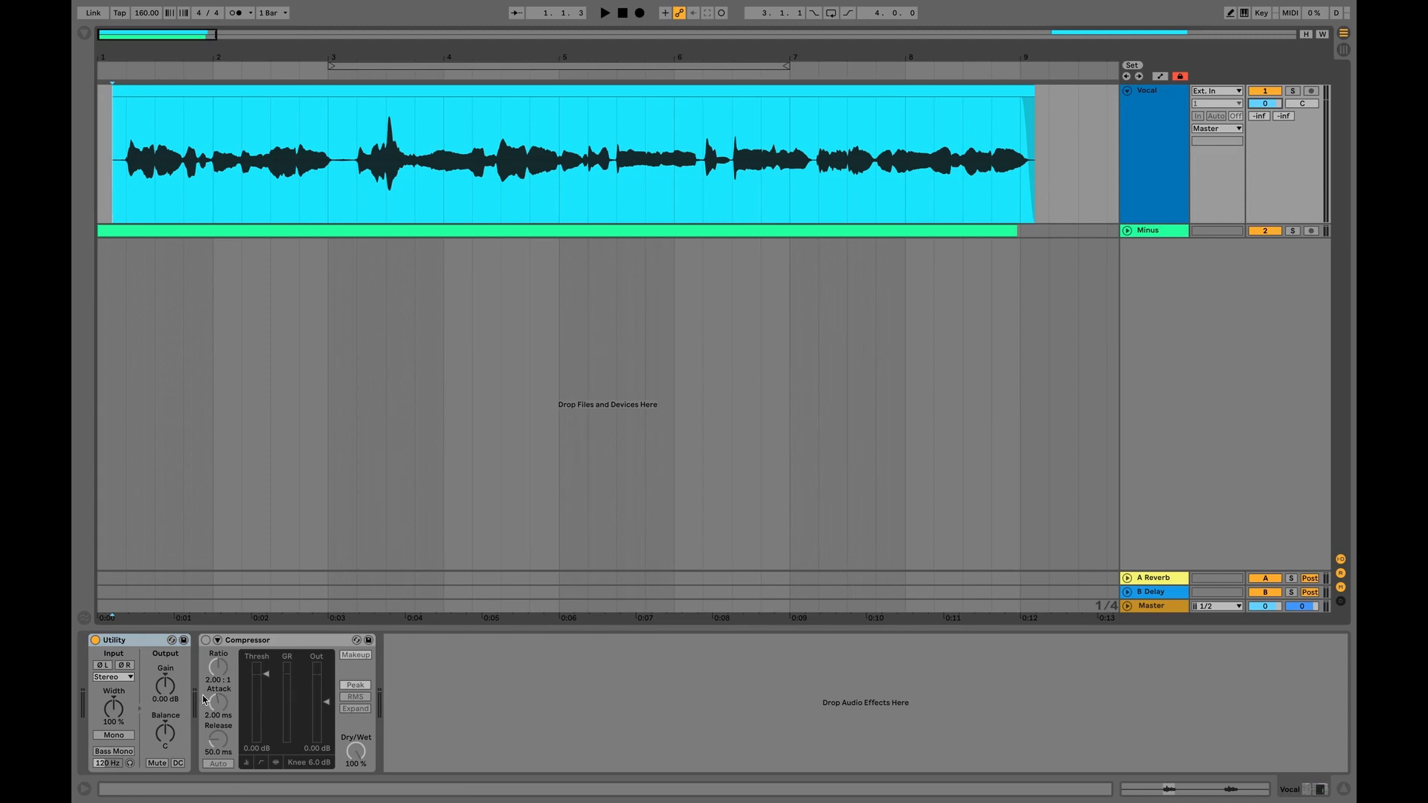
click(164, 683)
key(a)
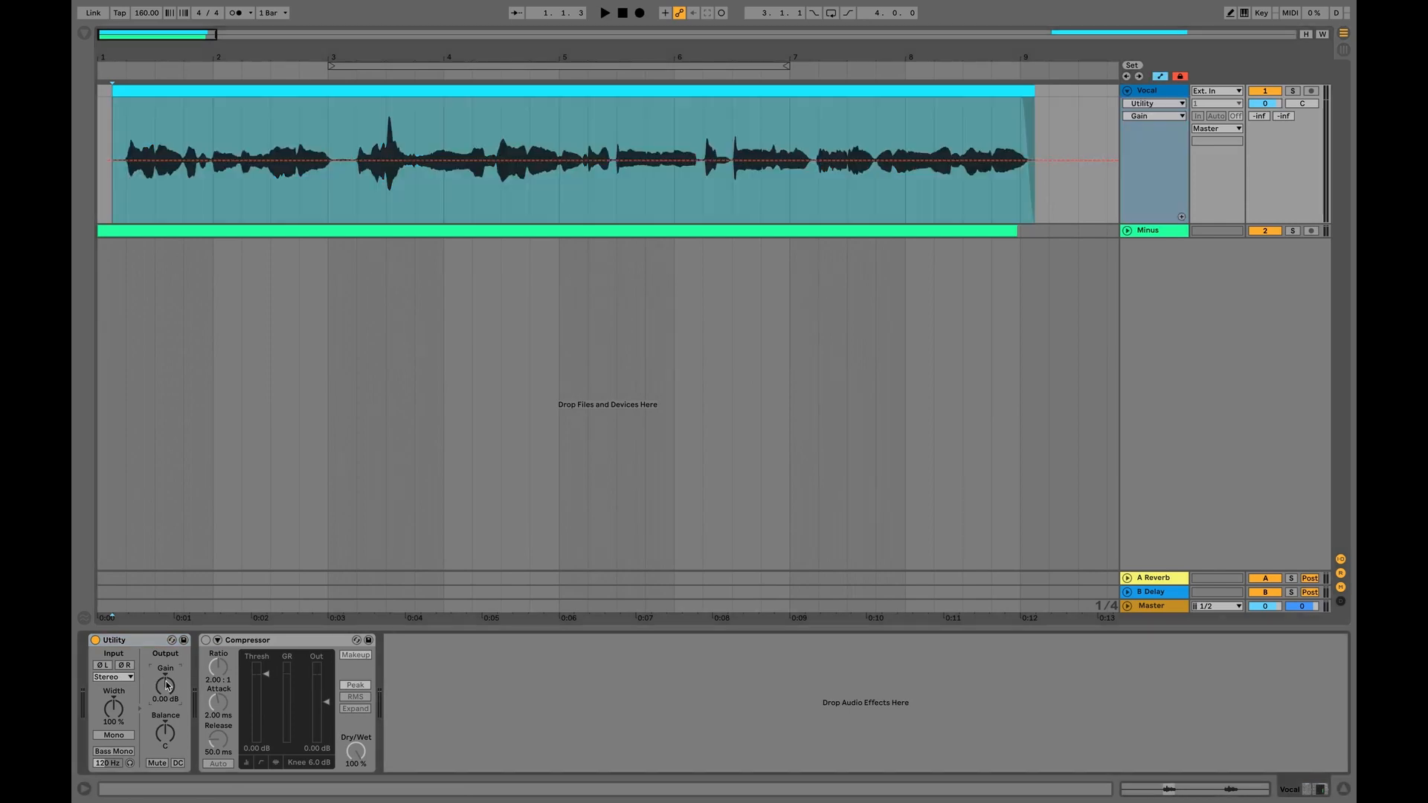
Raise the Utility Gain automation to about 1.66 dB over the quiet syllable between 1.4.3 and 2.1.1
scroll(171, 194, up, 5)
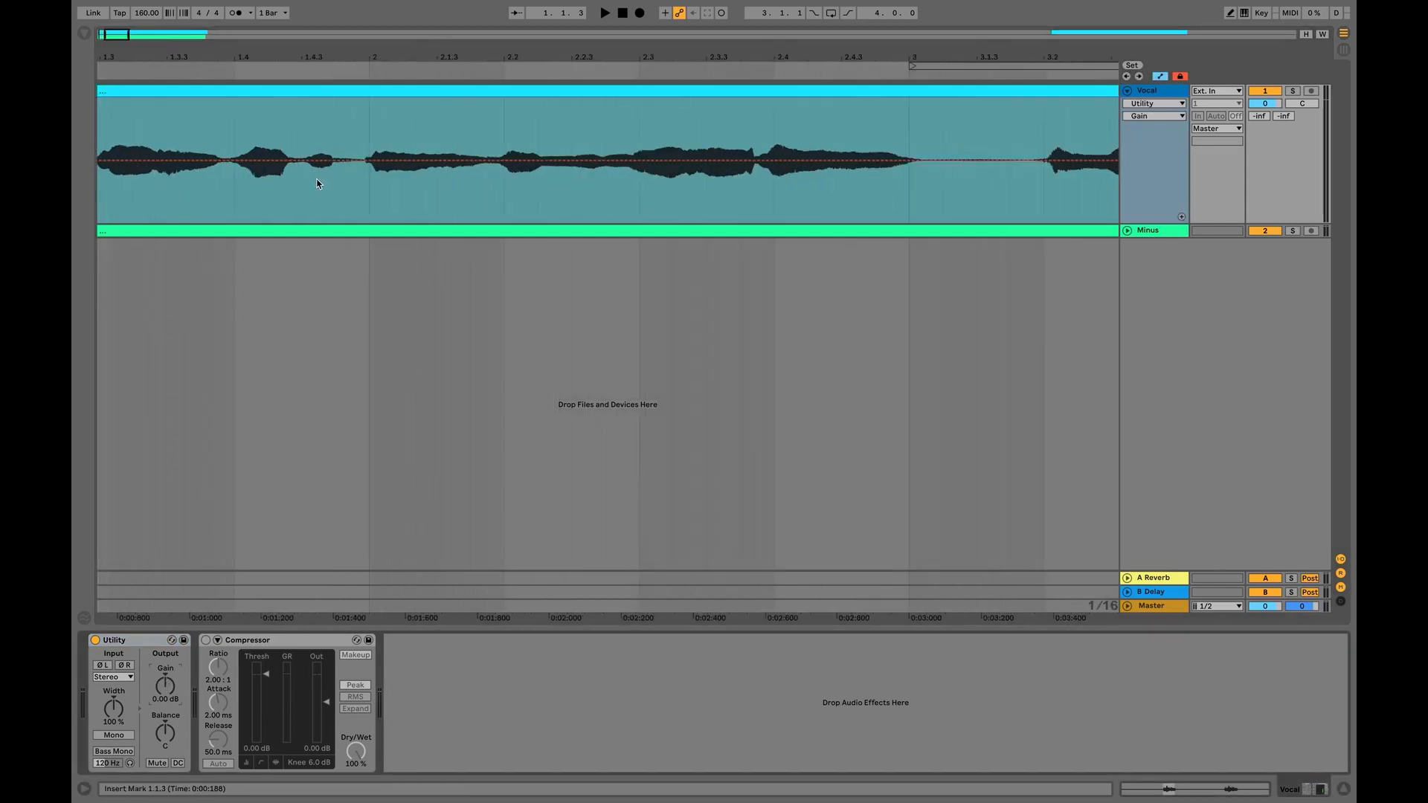
drag(303, 147, 335, 169)
scroll(577, 182, down, 3)
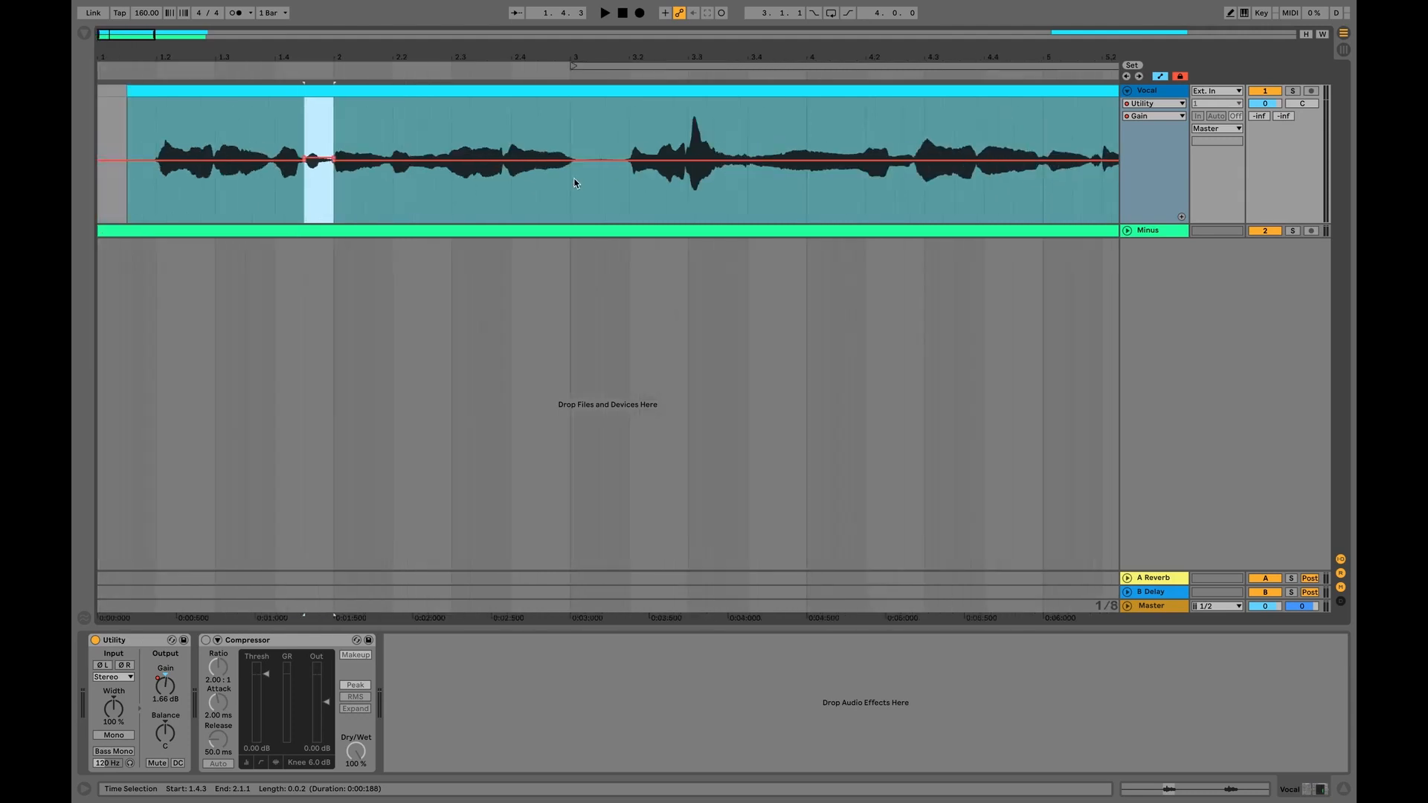
Add three Utility Gain breakpoints at 3.3.1, on the spike's peak and after it, and pull the middle one down to form a dip
click(650, 194)
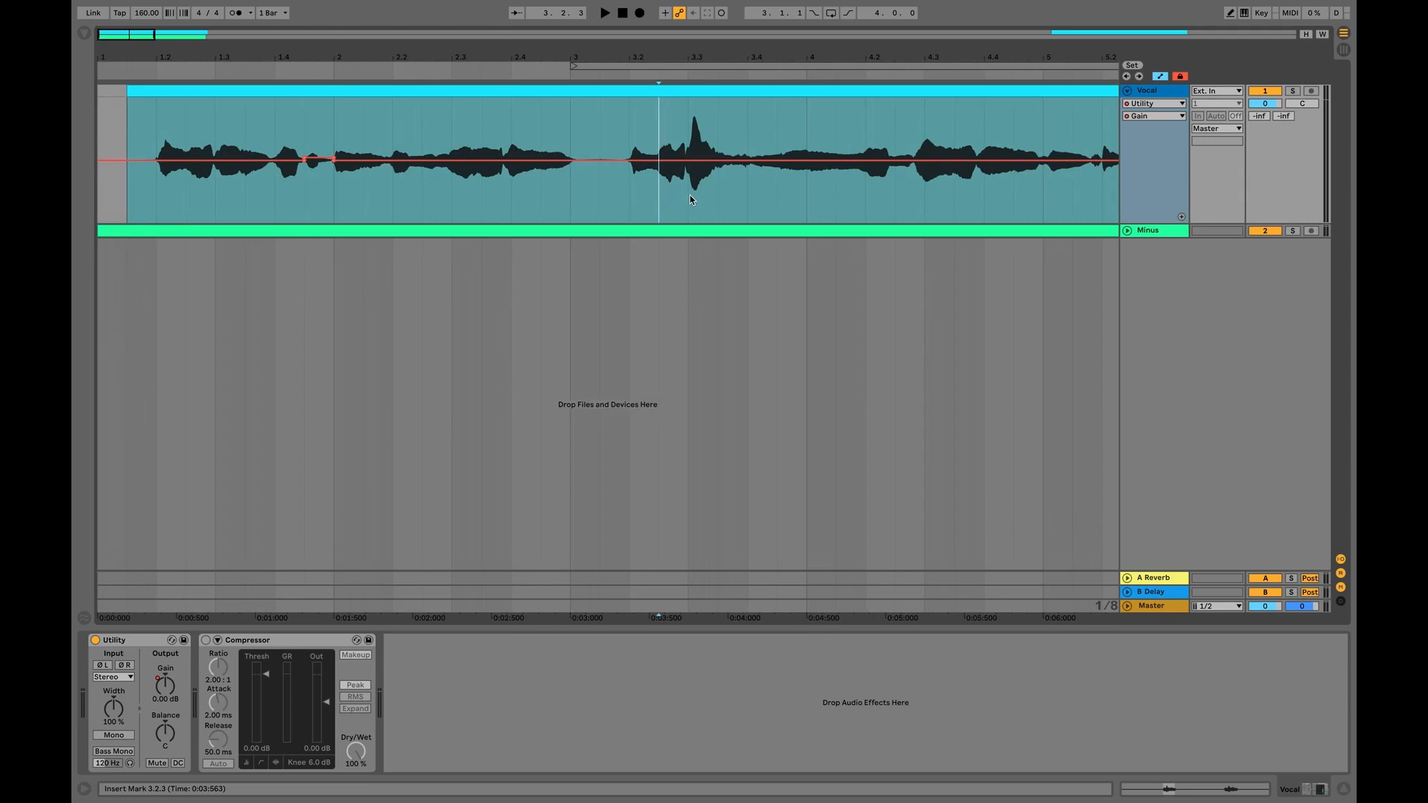
scroll(679, 189, up, 3)
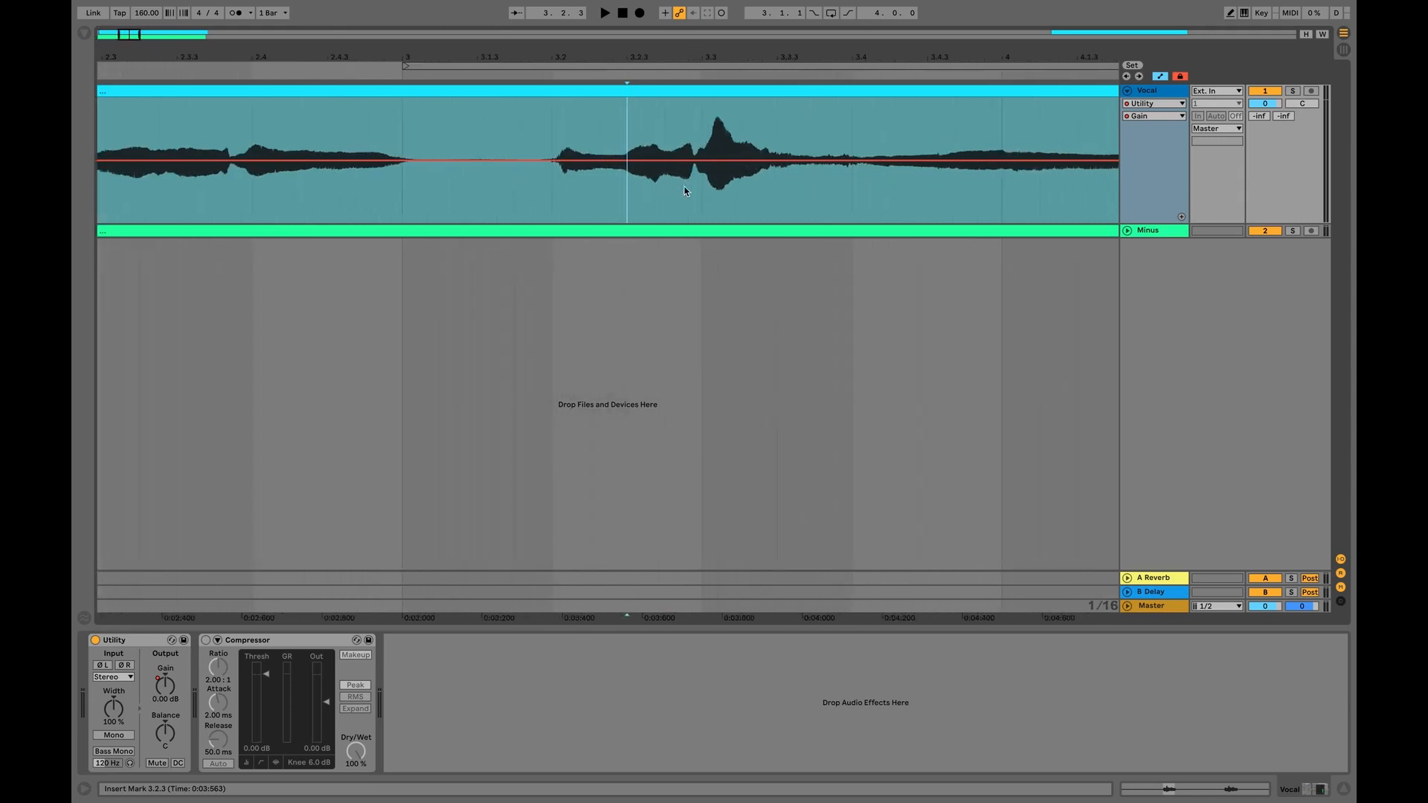
click(701, 185)
scroll(701, 176, up, 3)
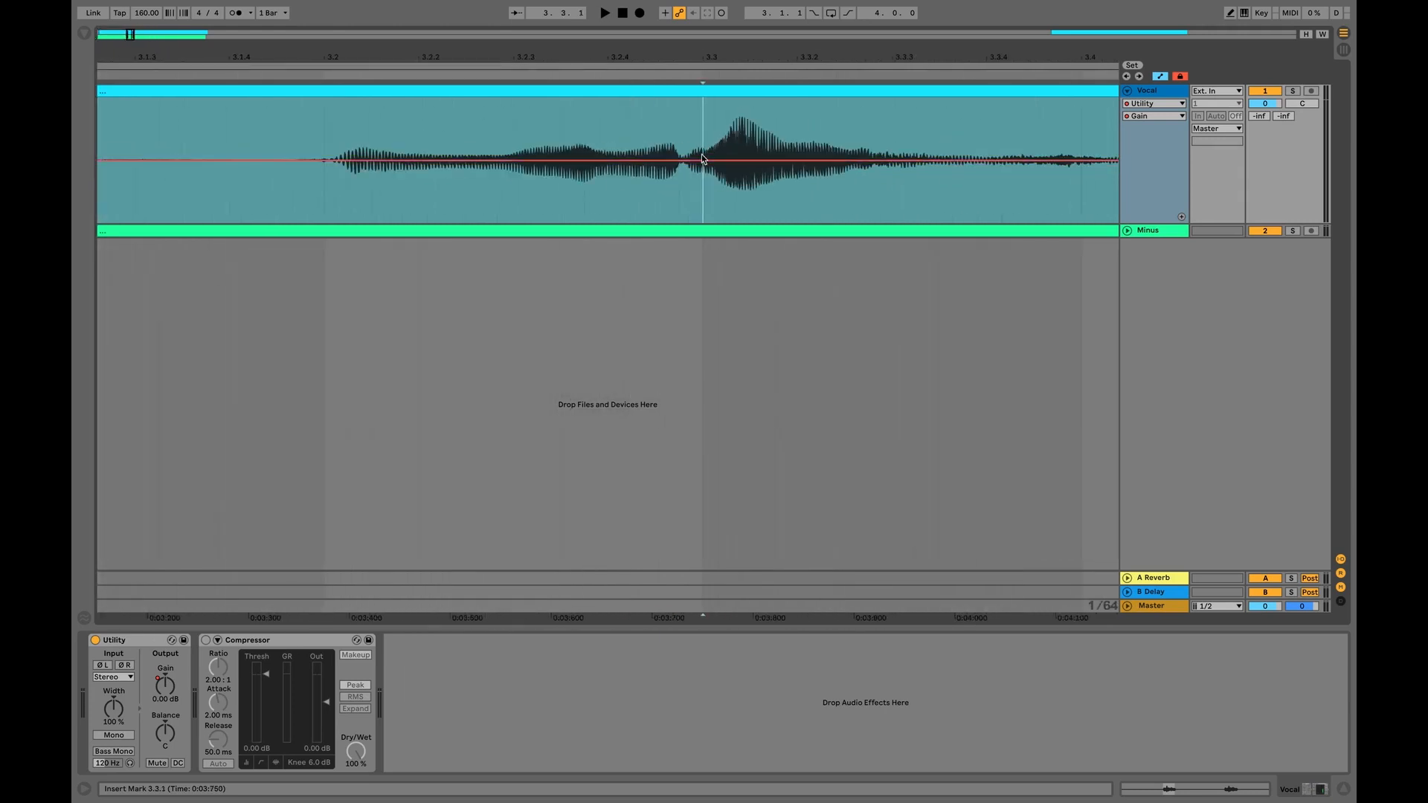
click(701, 160)
click(743, 160)
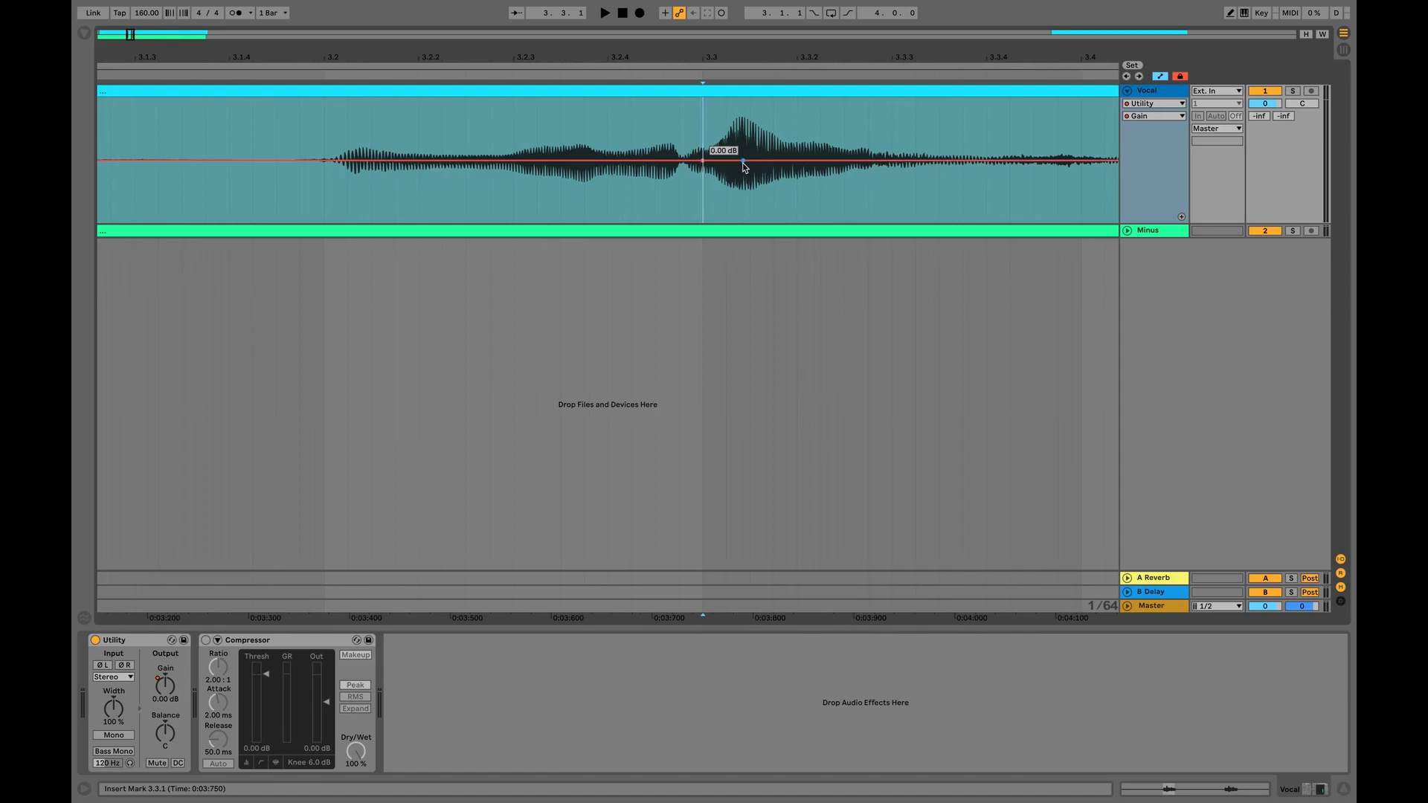
click(890, 161)
drag(745, 159, 745, 179)
key(minus)
key(minus)
key(minus)
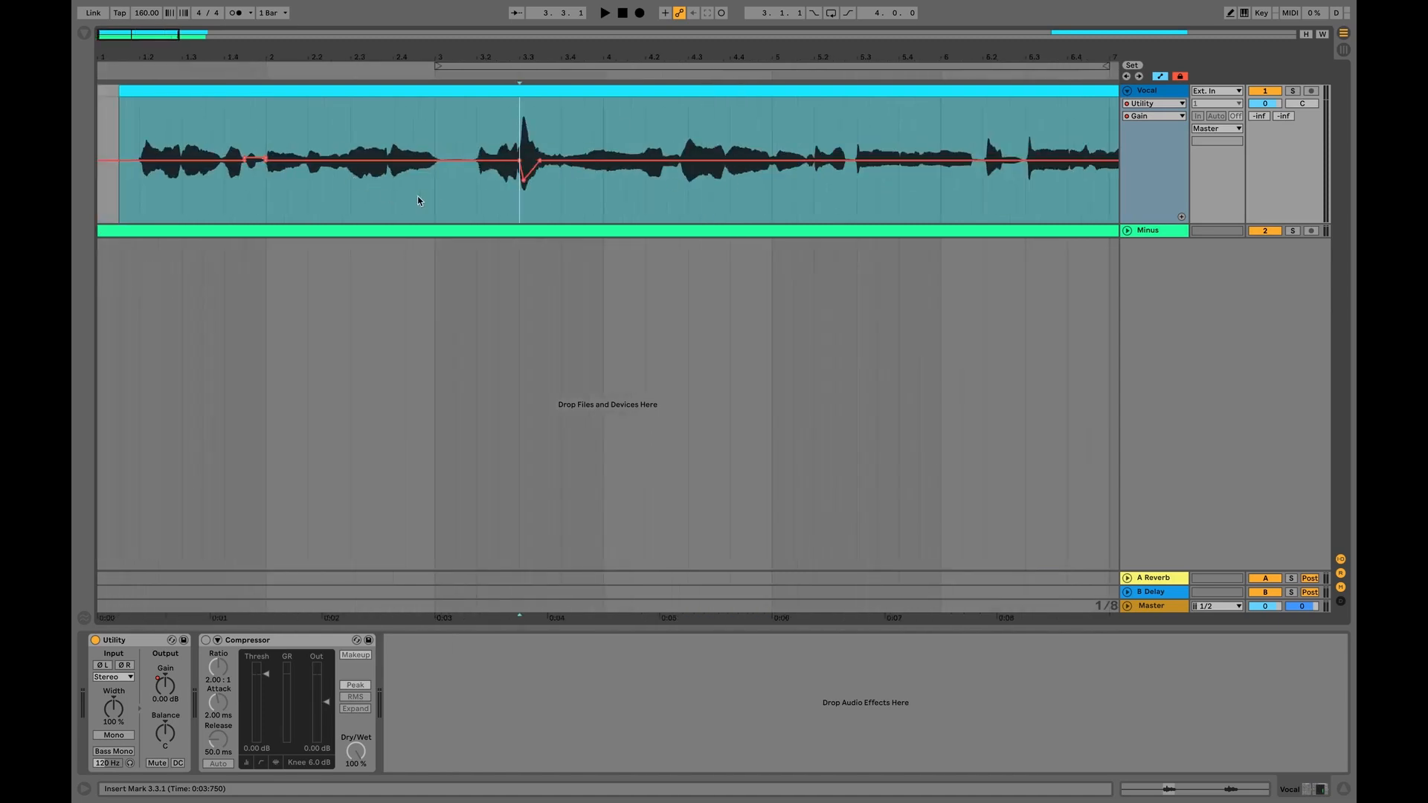
Play the vocal from 1.4.1 to check the level of the boosted syllable before bar 2
click(223, 191)
key(minus)
key(minus)
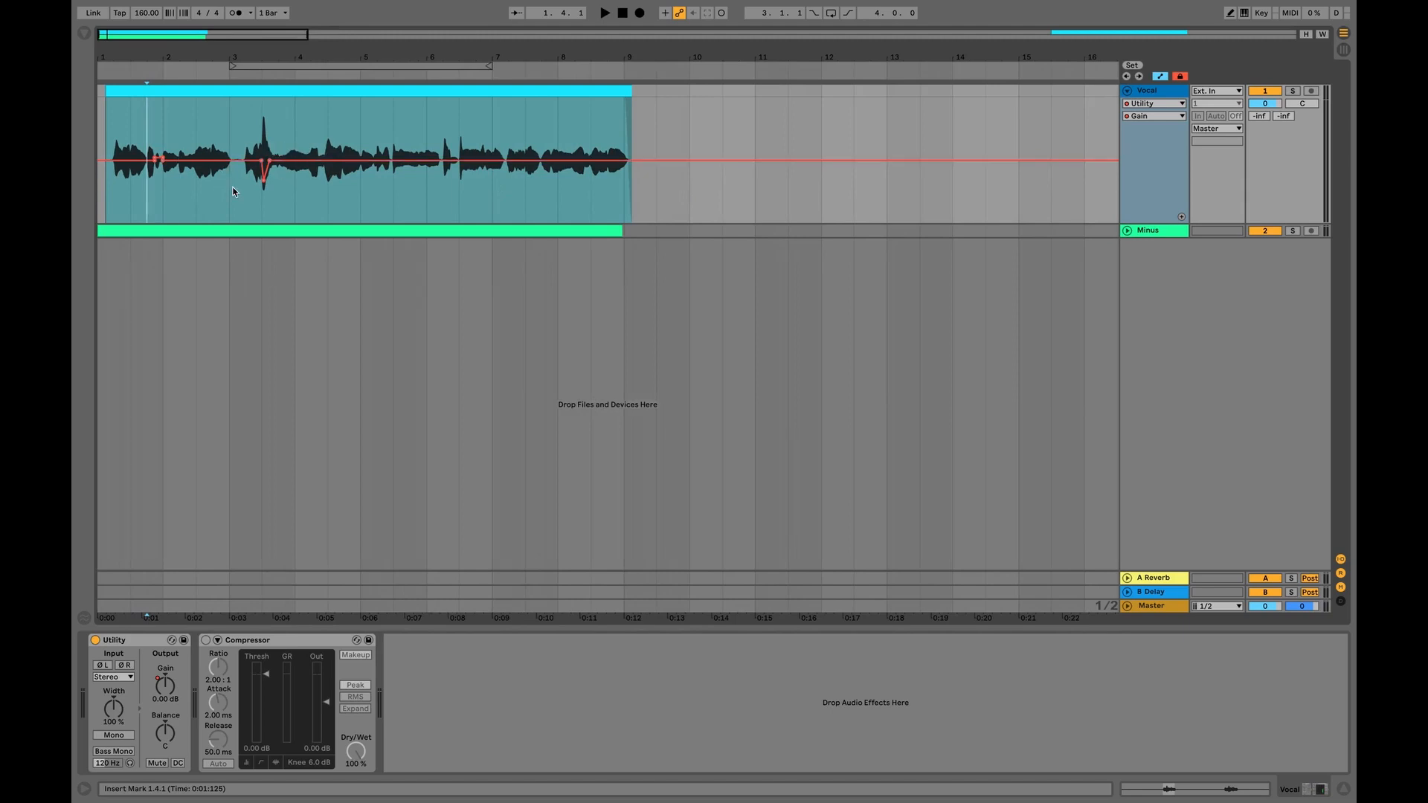
key(plus)
key(plus)
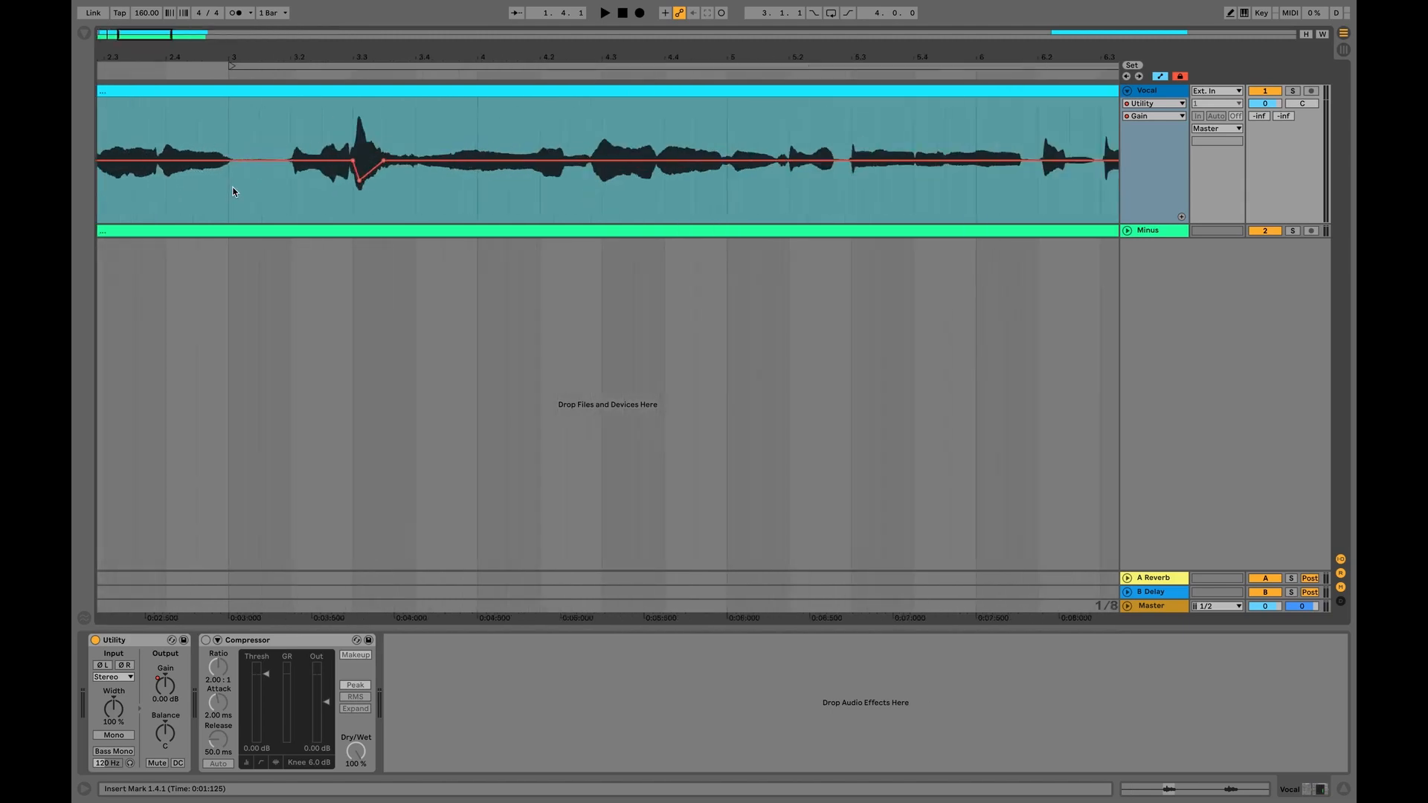
scroll(232, 191, left, 3)
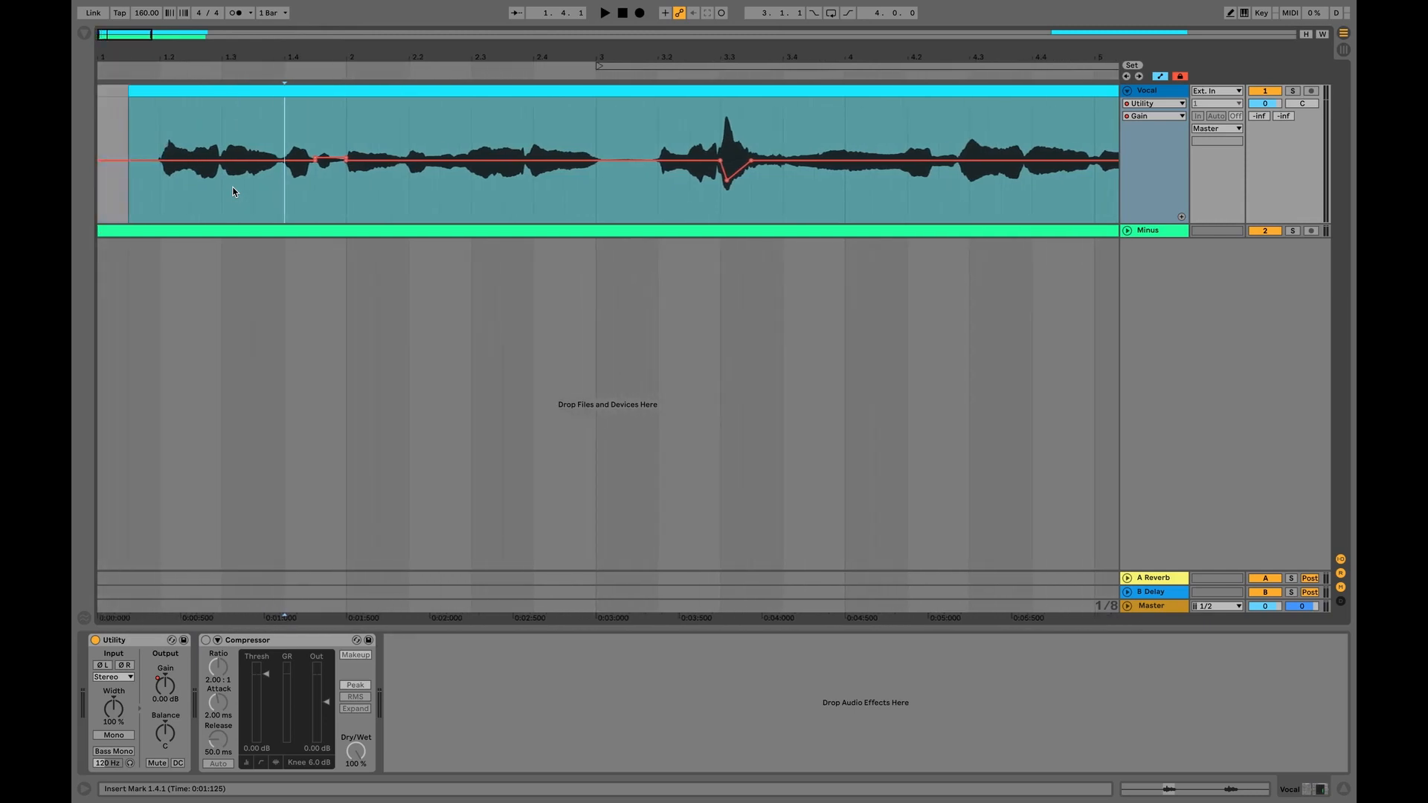
key(space)
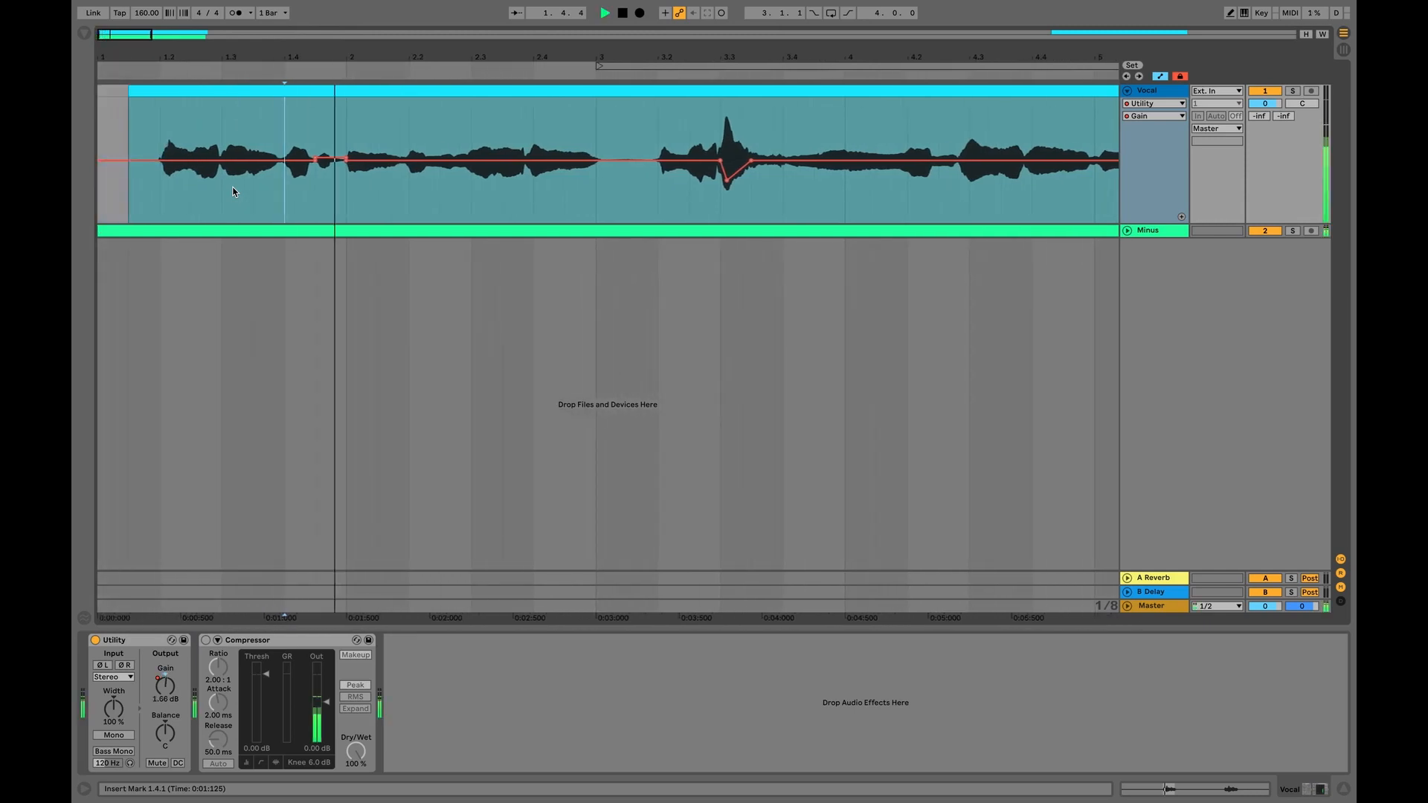
key(space)
Play the vocal from 1.1.1 into bar 6 to listen for remaining uneven levels
click(101, 193)
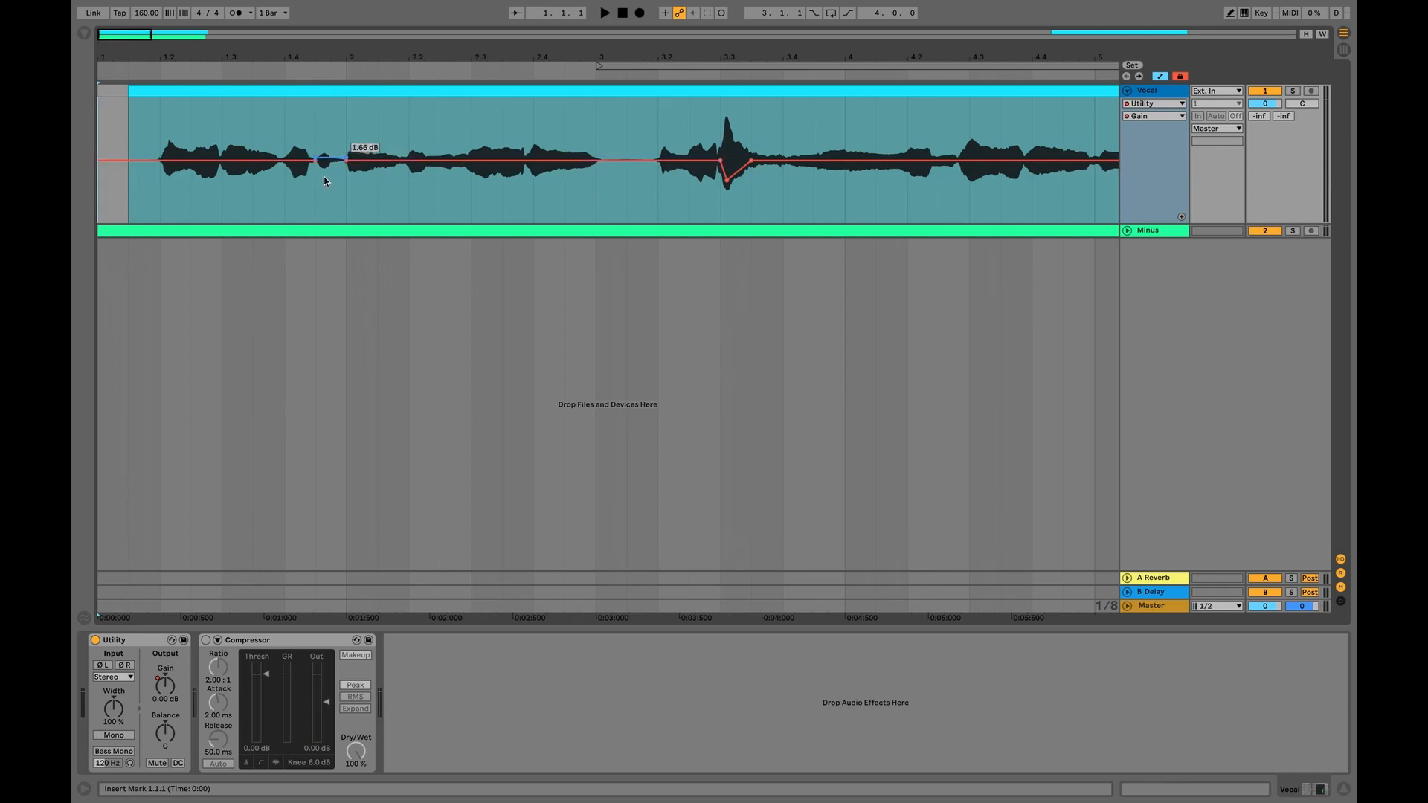
drag(324, 172, 326, 164)
key(space)
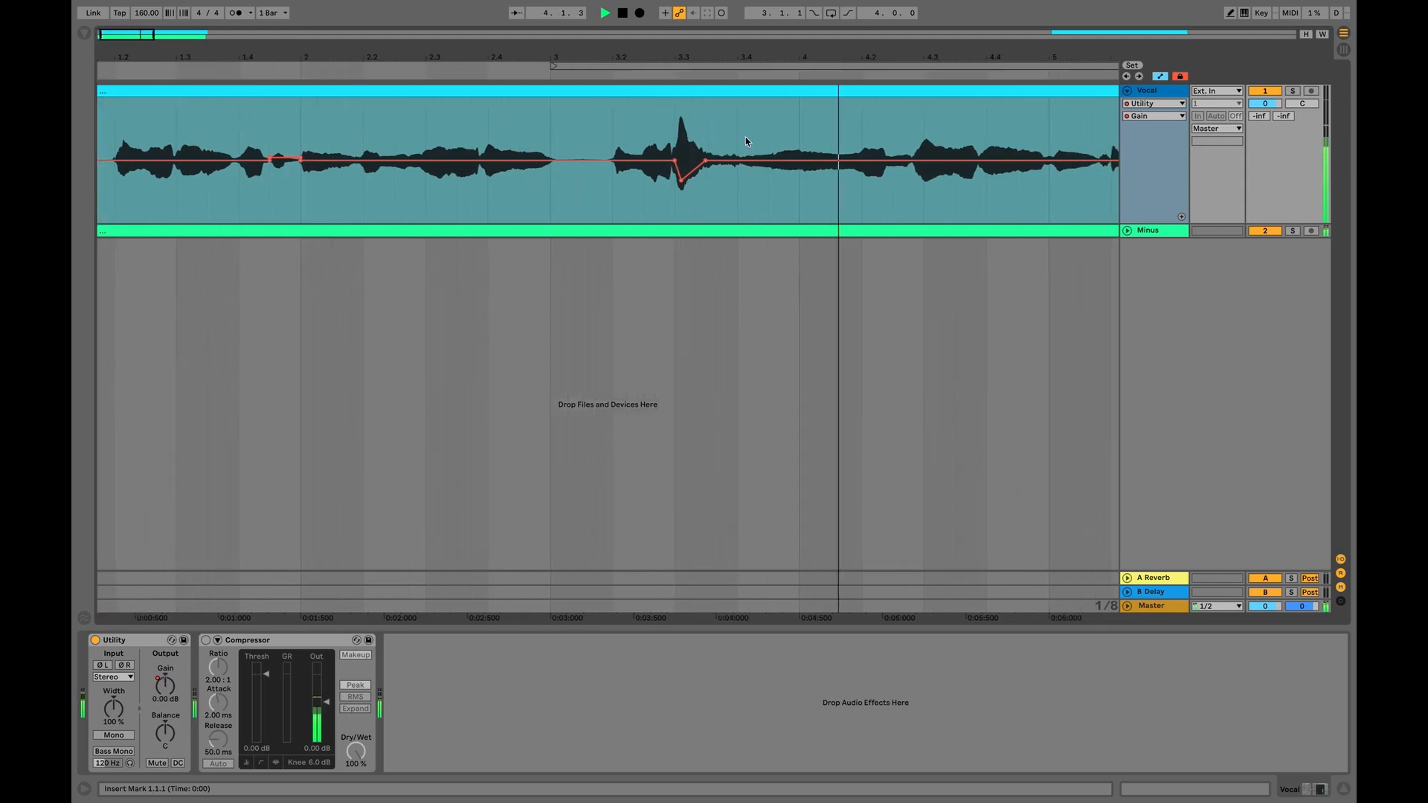
key(minus)
key(minus)
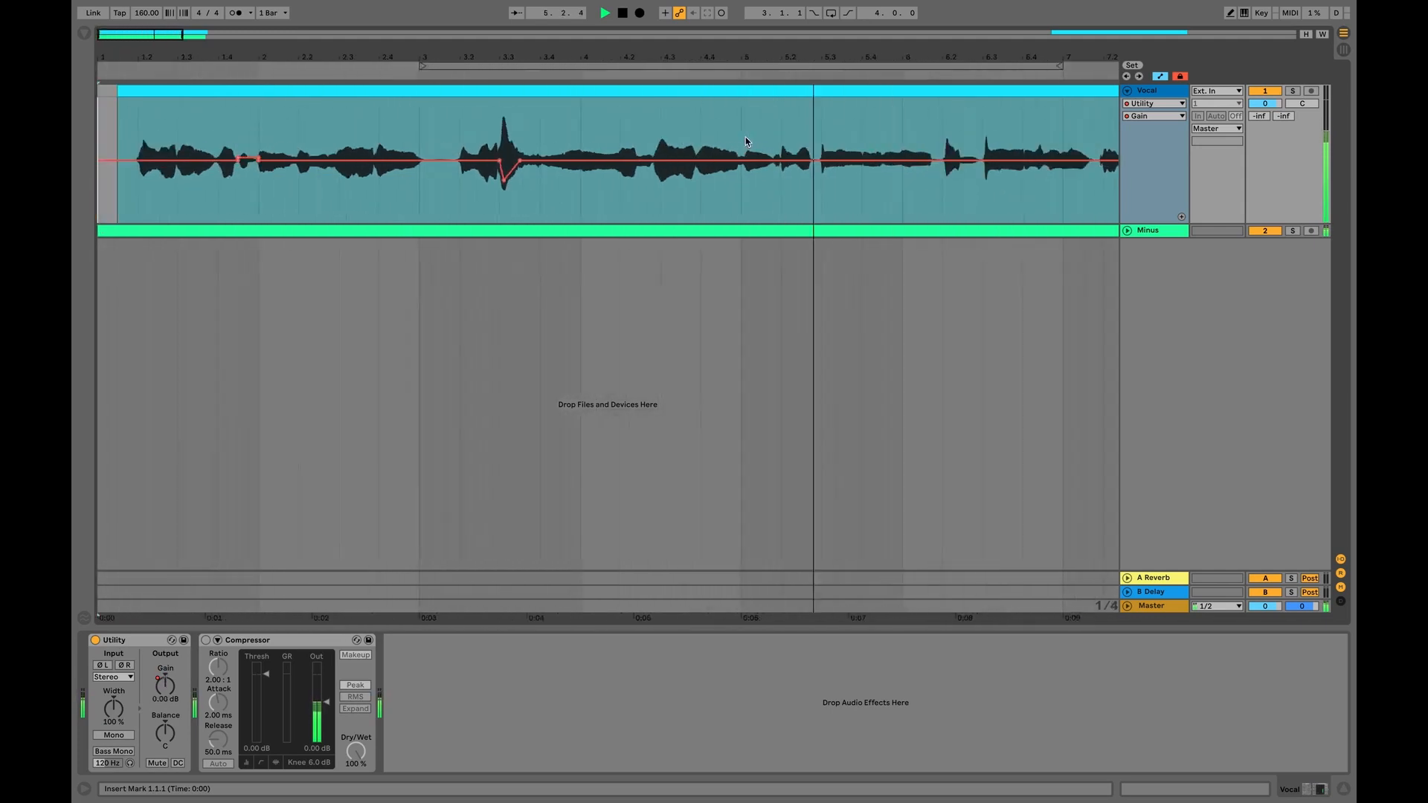
key(space)
Add Utility Gain breakpoints around the quiet phrase from 5.3 to just before 6.2, and raise the one at its end to about 6.21 dB
key(plus)
key(plus)
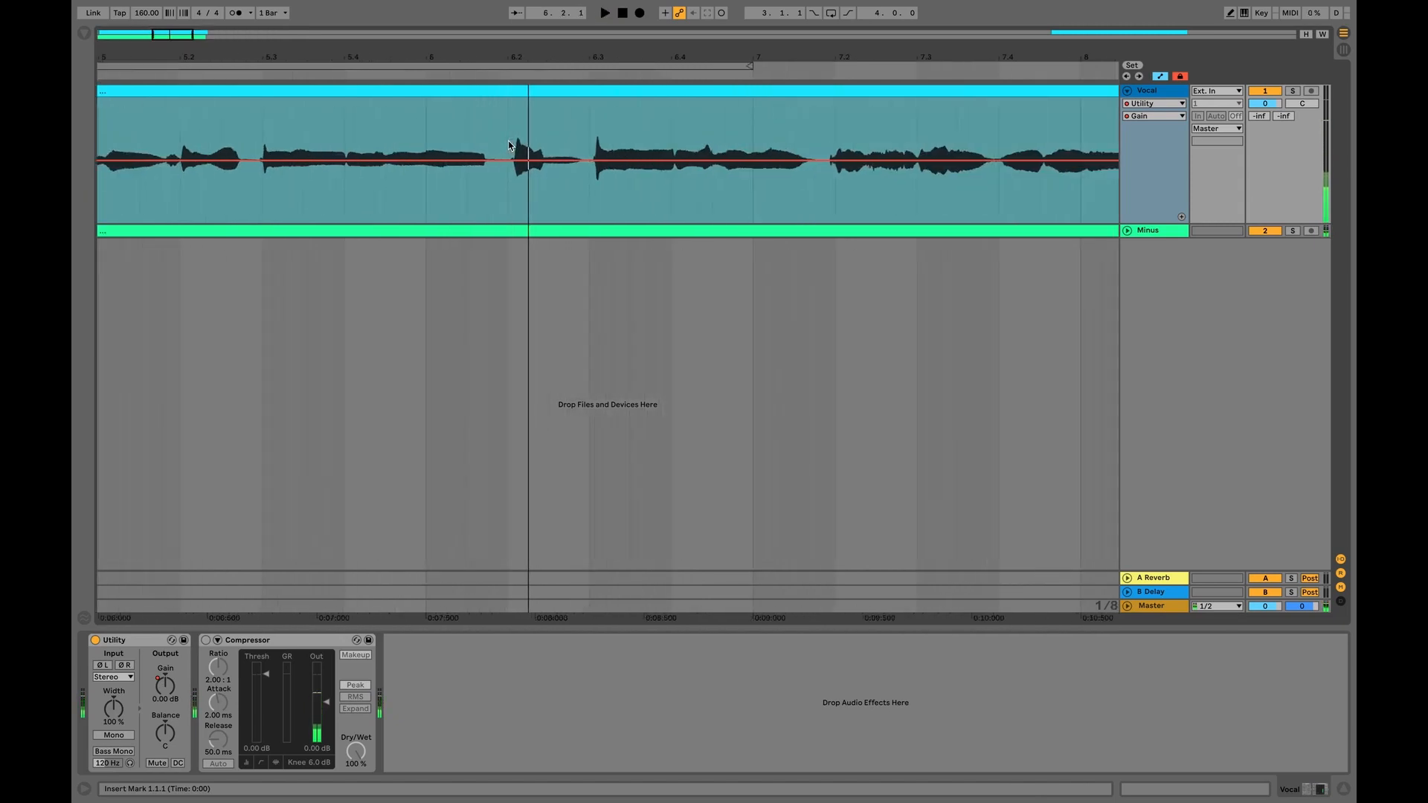
click(262, 161)
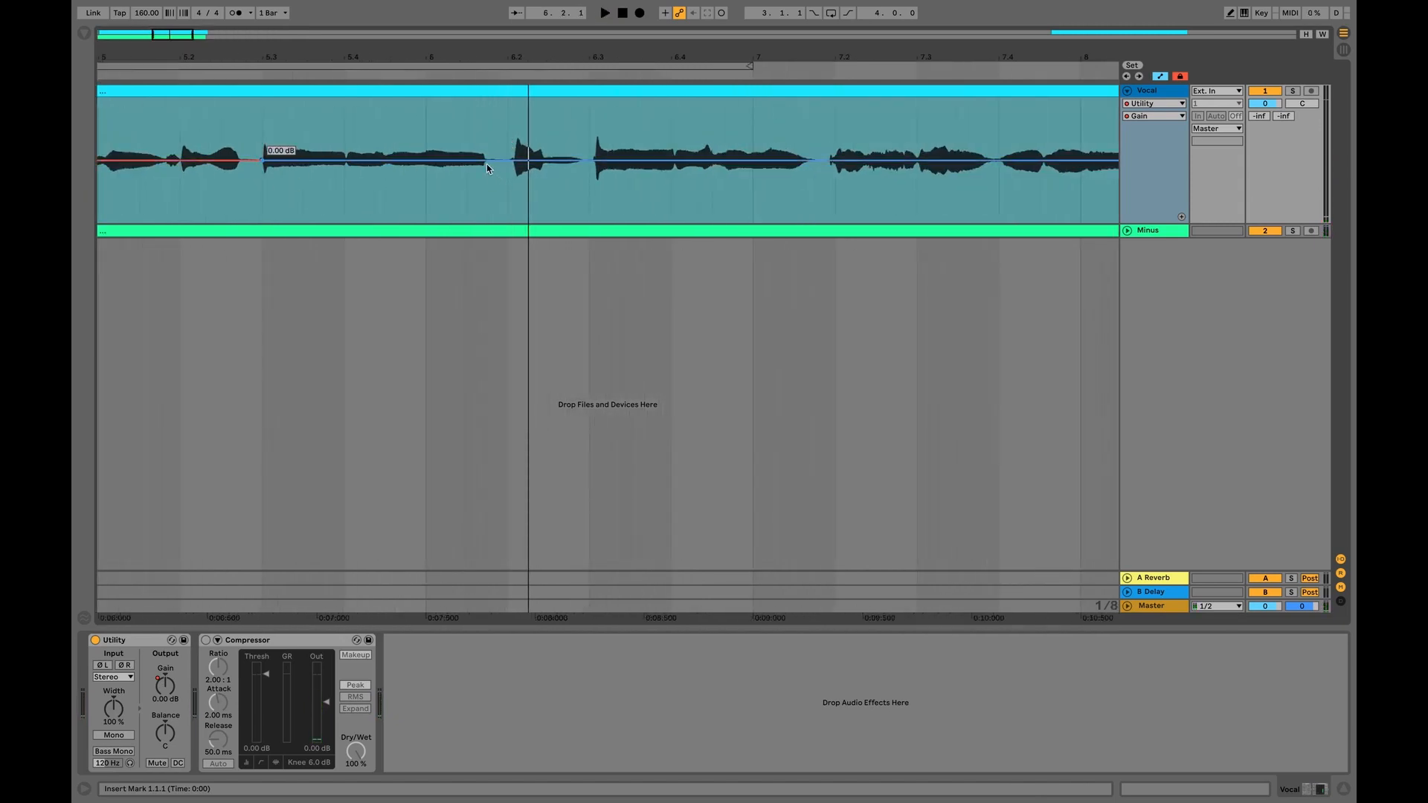
click(508, 161)
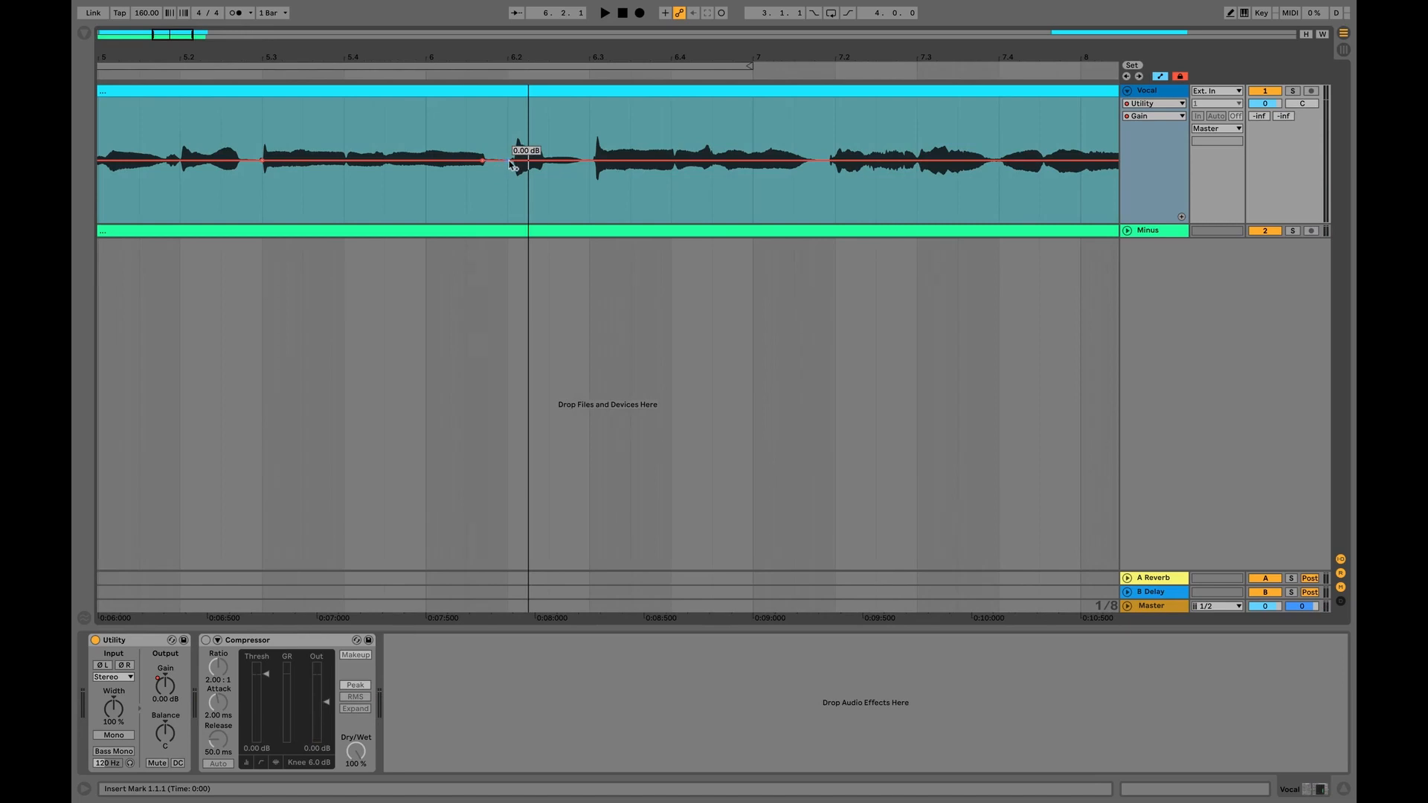
click(482, 161)
drag(483, 159, 483, 149)
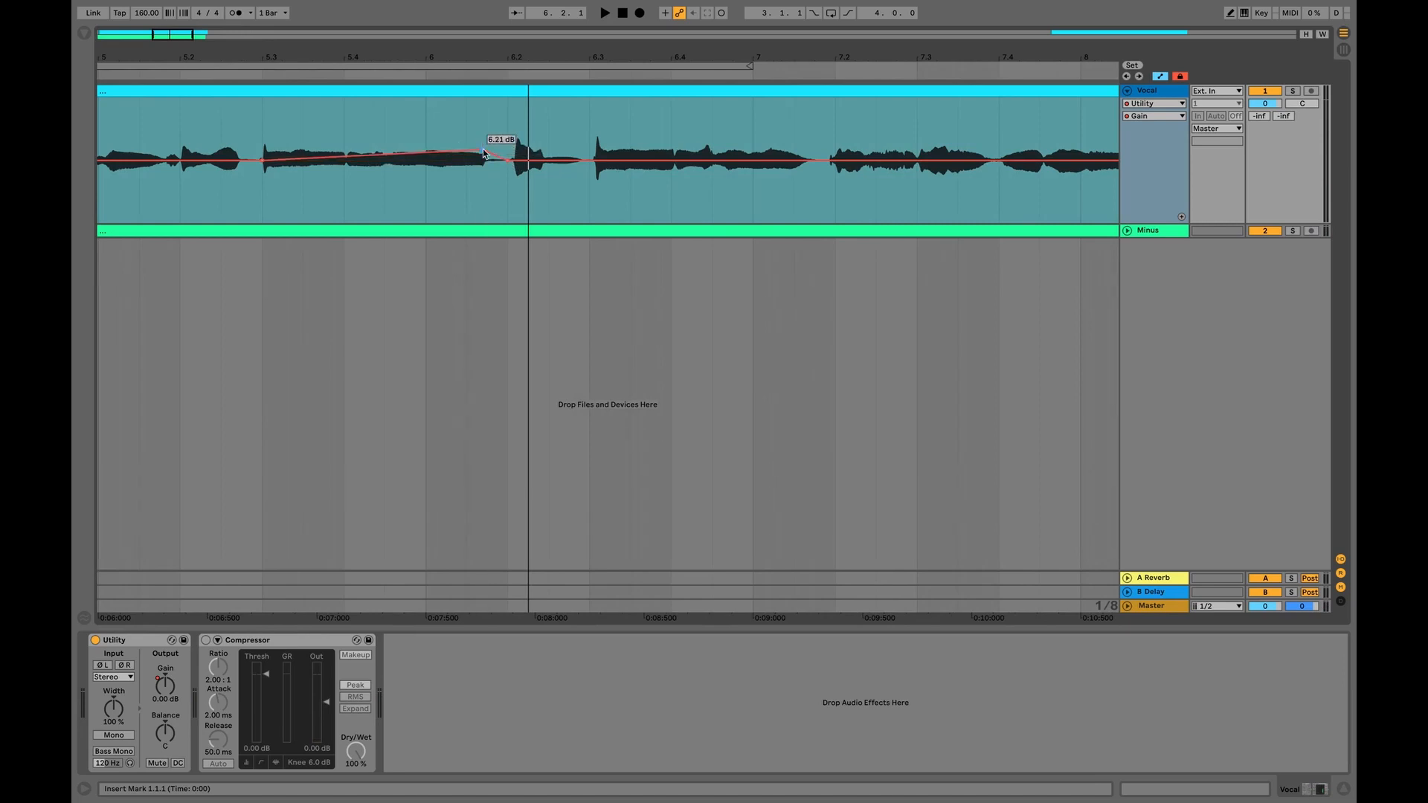
Play the vocal from 5.2.3 into bar 7 to check the gradual gain rise over the quiet phrase
click(221, 132)
key(space)
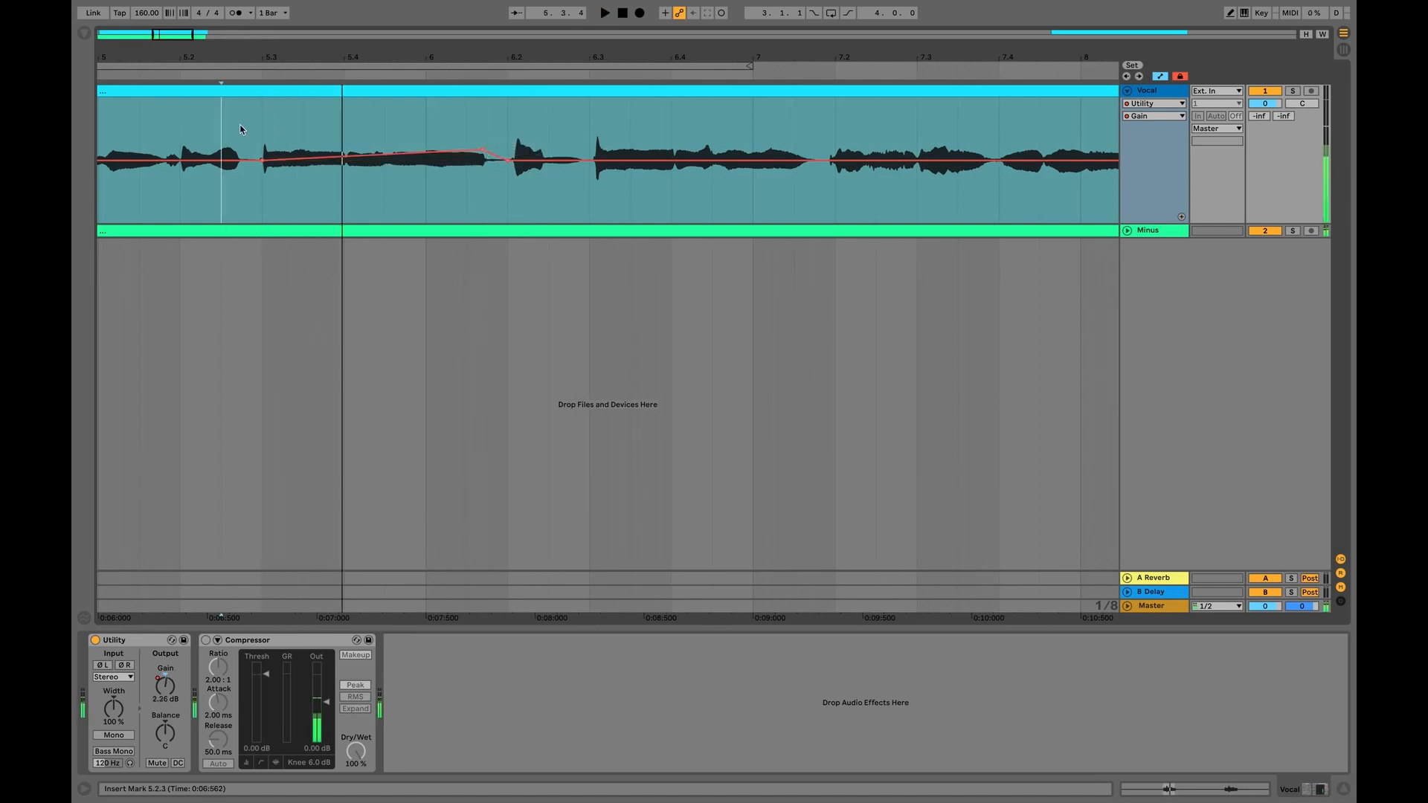
key(space)
key(space)
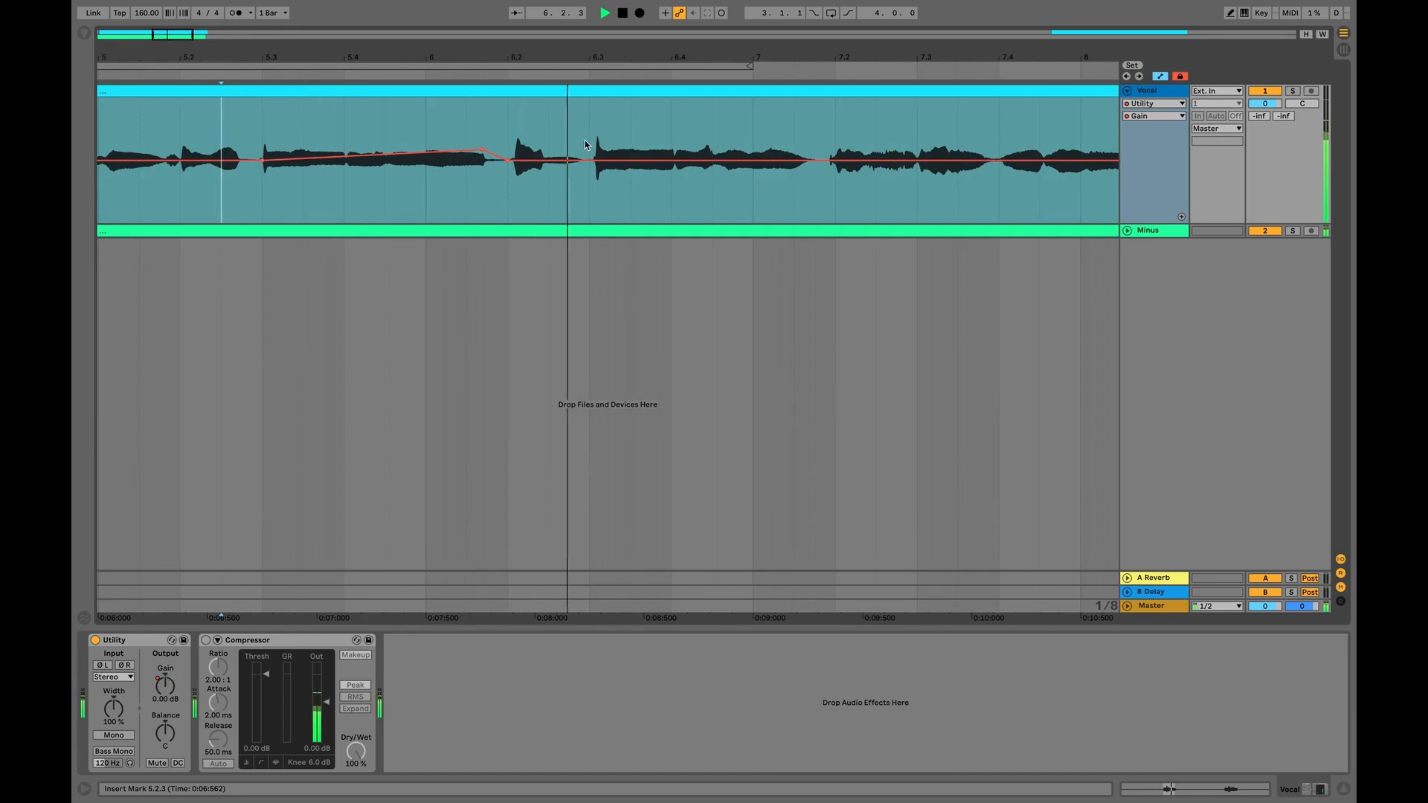
key(minus)
key(minus)
key(space)
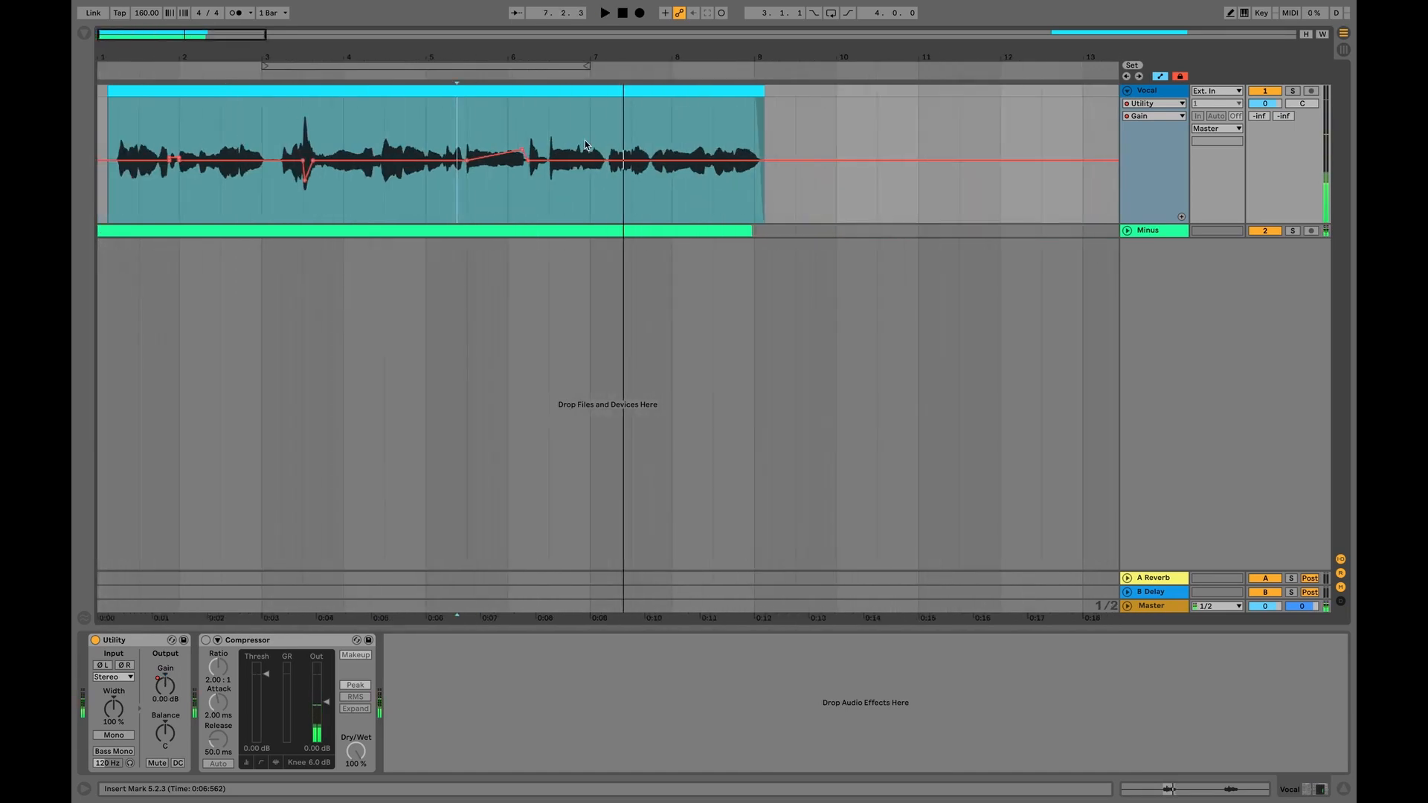
key(minus)
key(minus)
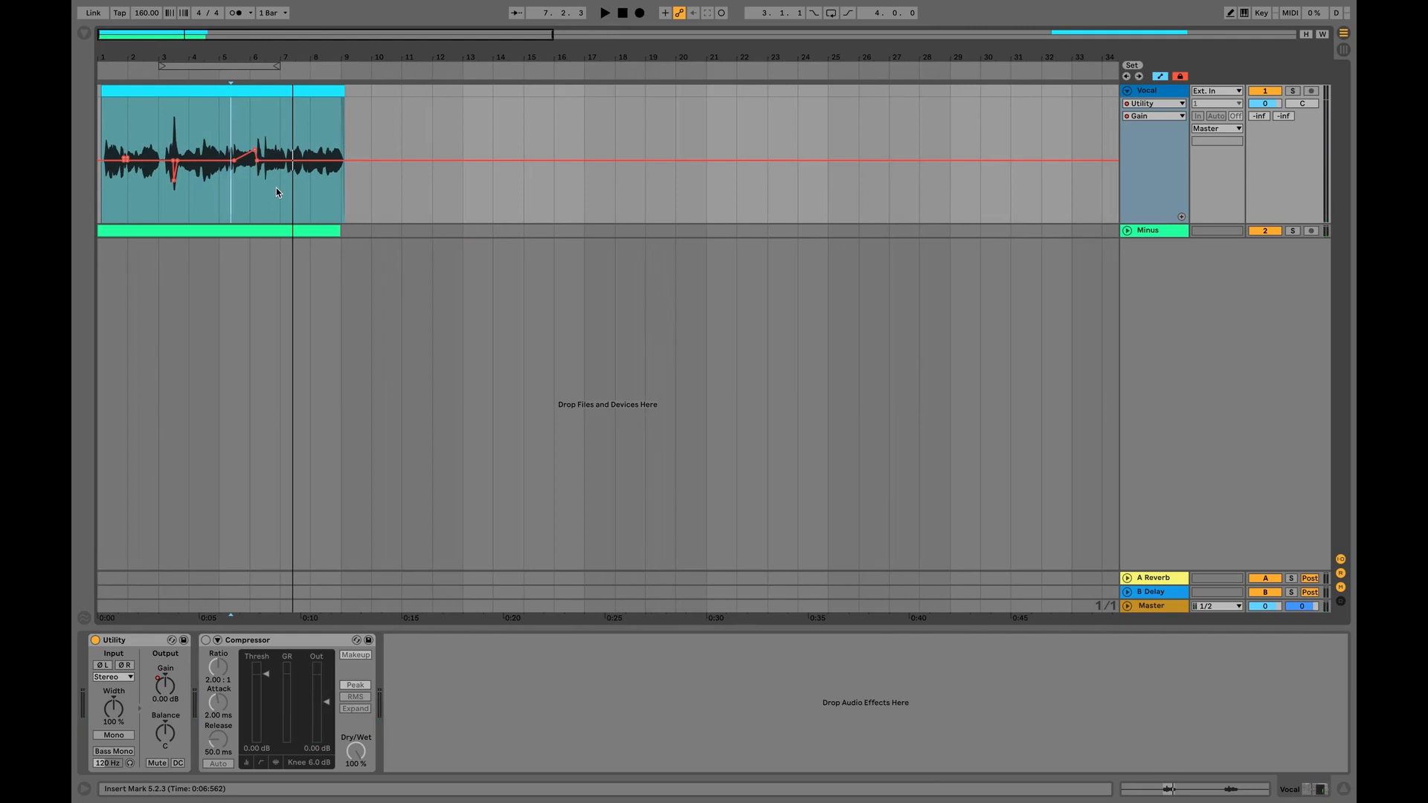
click(276, 188)
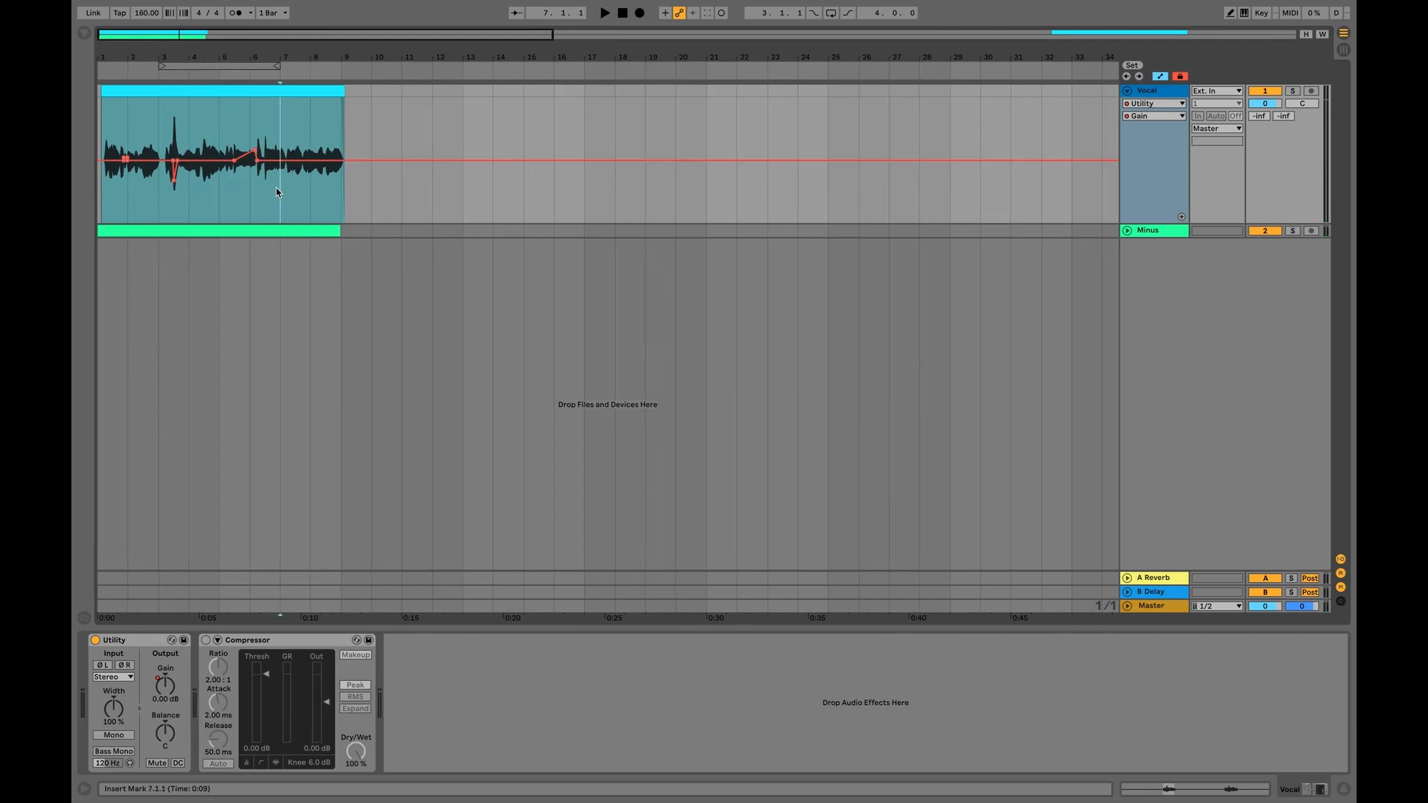
Turn off the Vocal track's Utility device and place the insert marker at 1.1.1
click(95, 640)
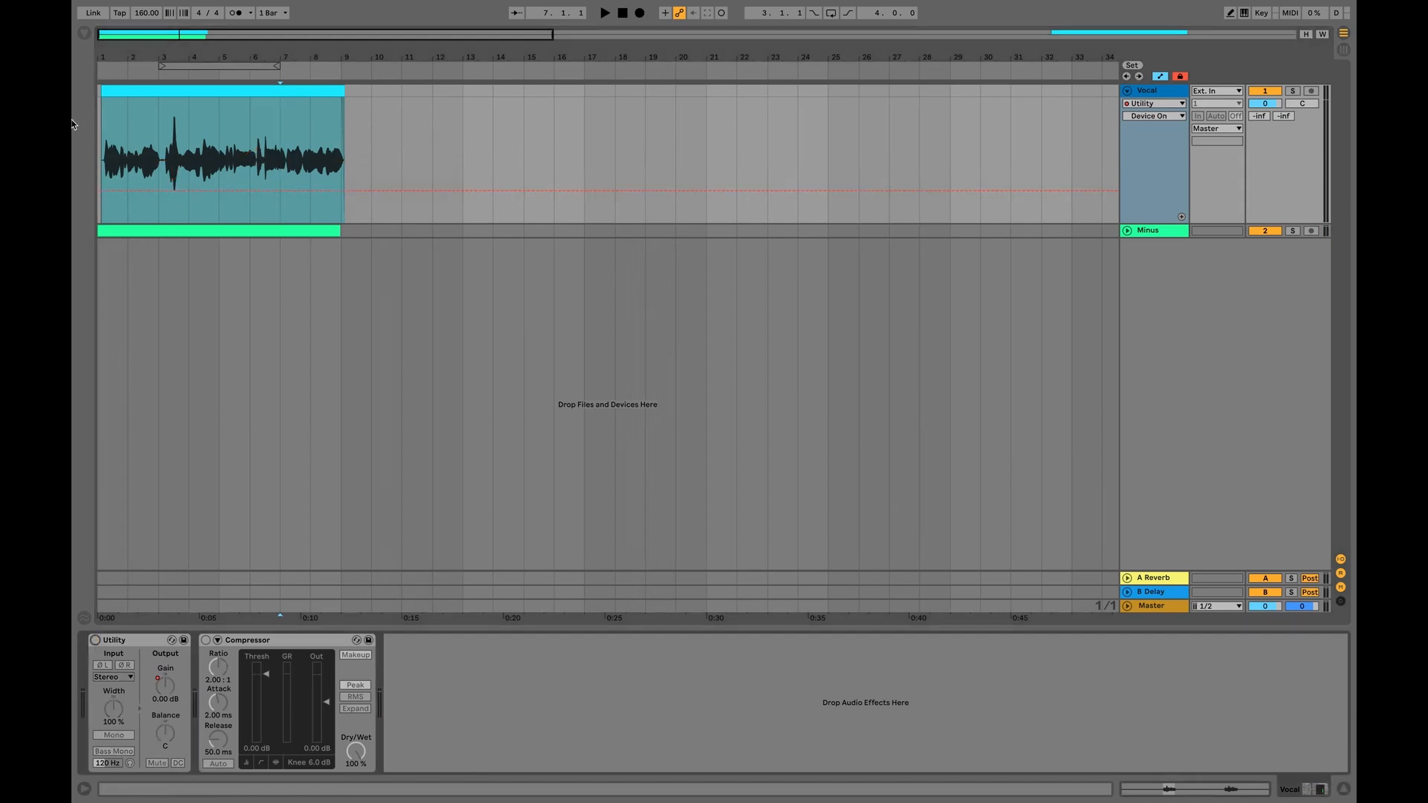
click(102, 140)
scroll(102, 140, up, 5)
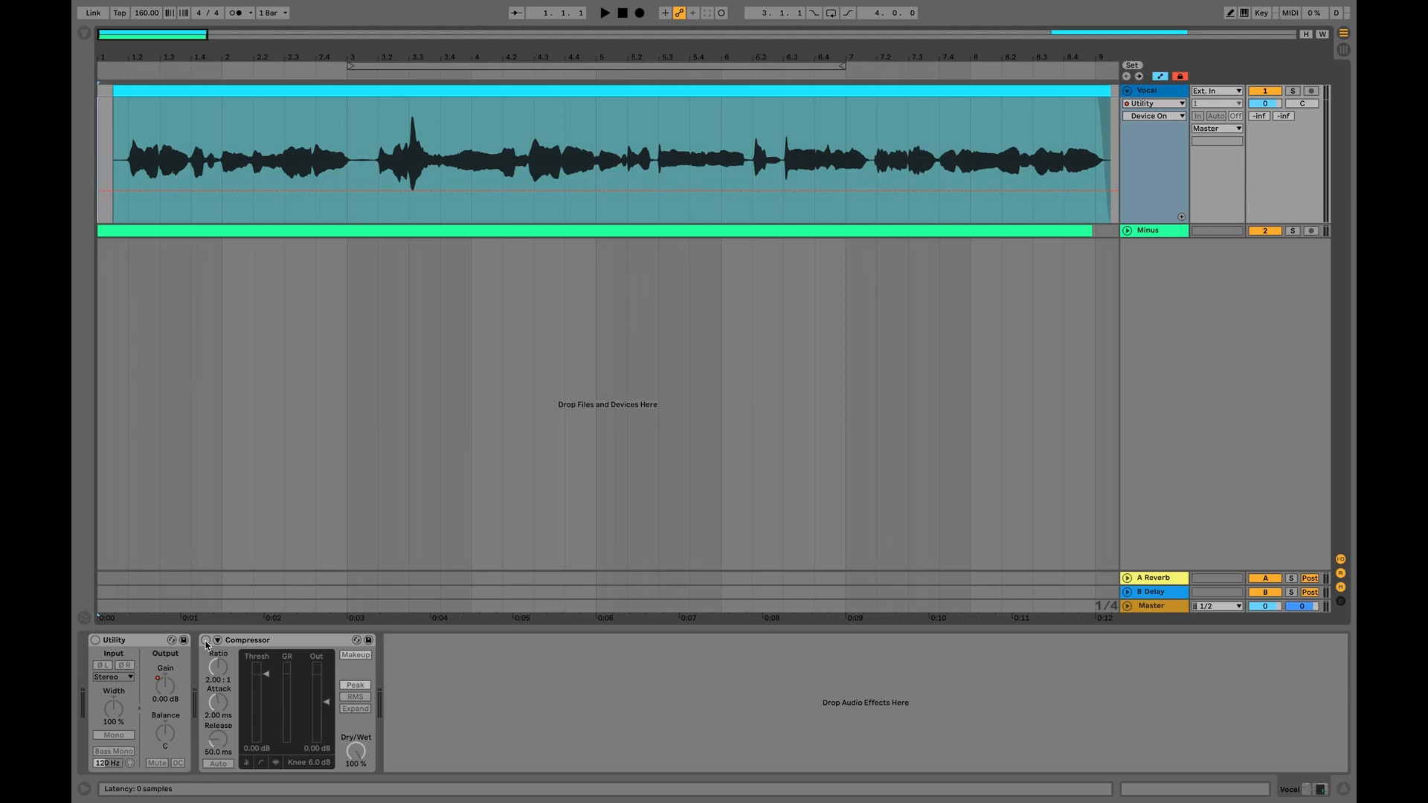
Turn Utility back on and raise its Gain automation over the quiet syllable between 1.4.3 and 2.1.1 to about 3.31 dB
click(95, 640)
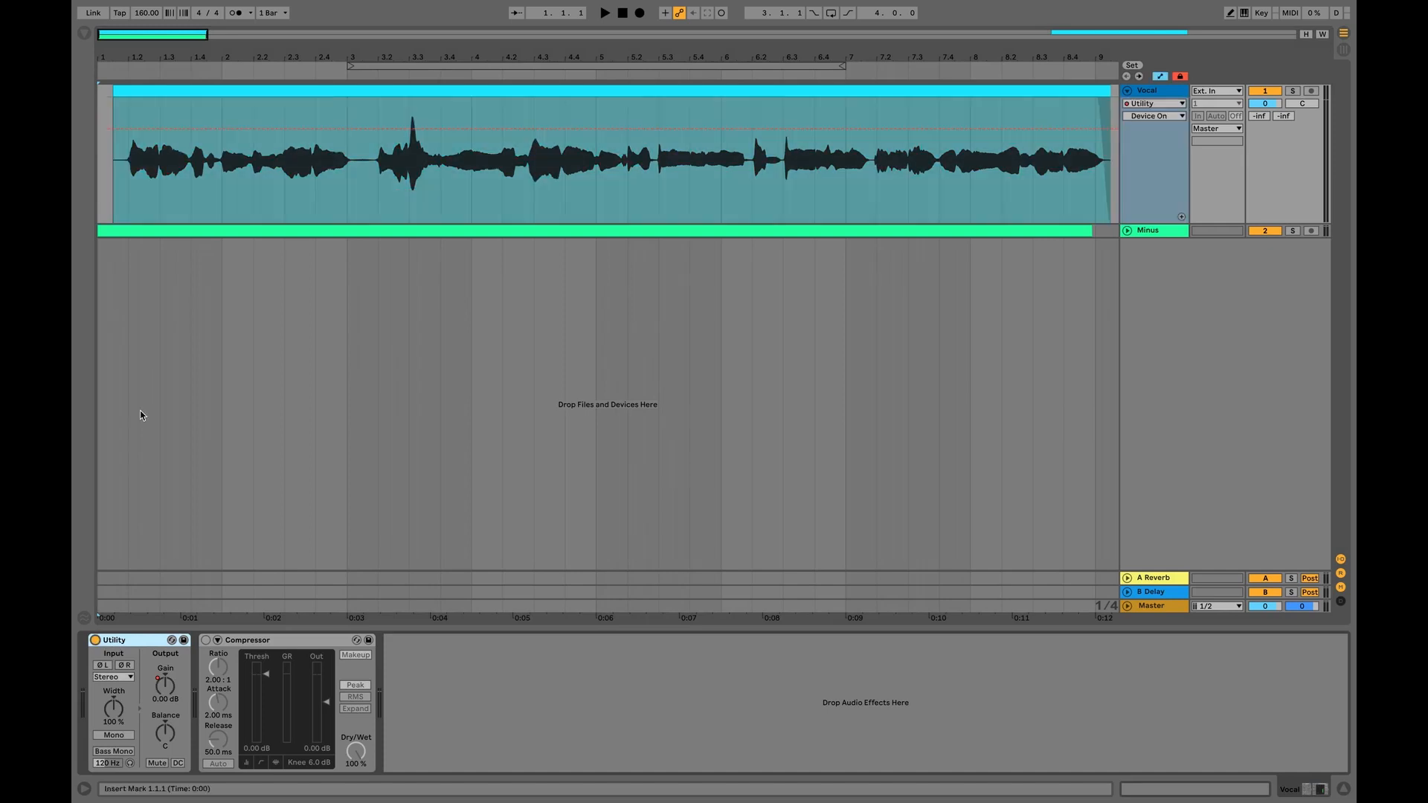
click(158, 685)
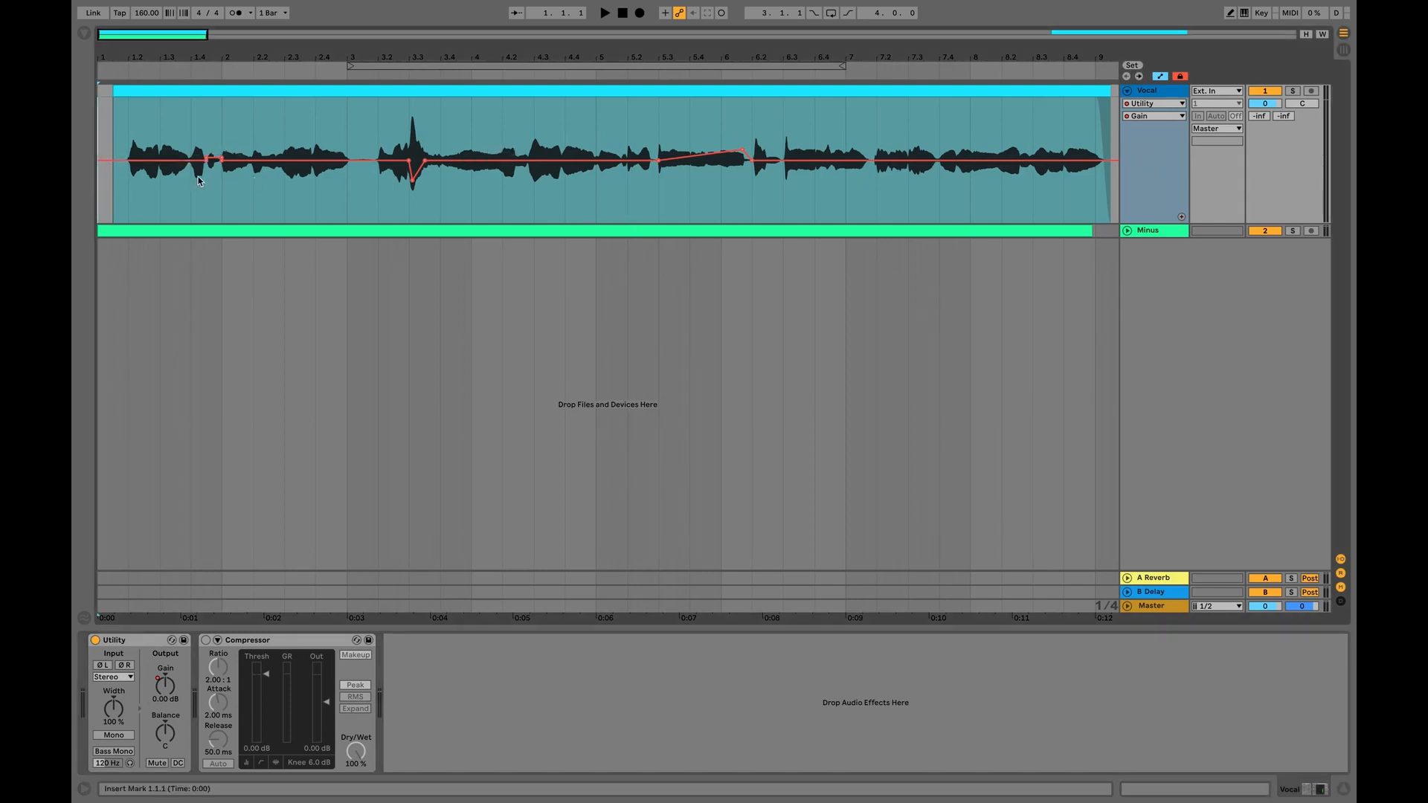
scroll(198, 176, up, 5)
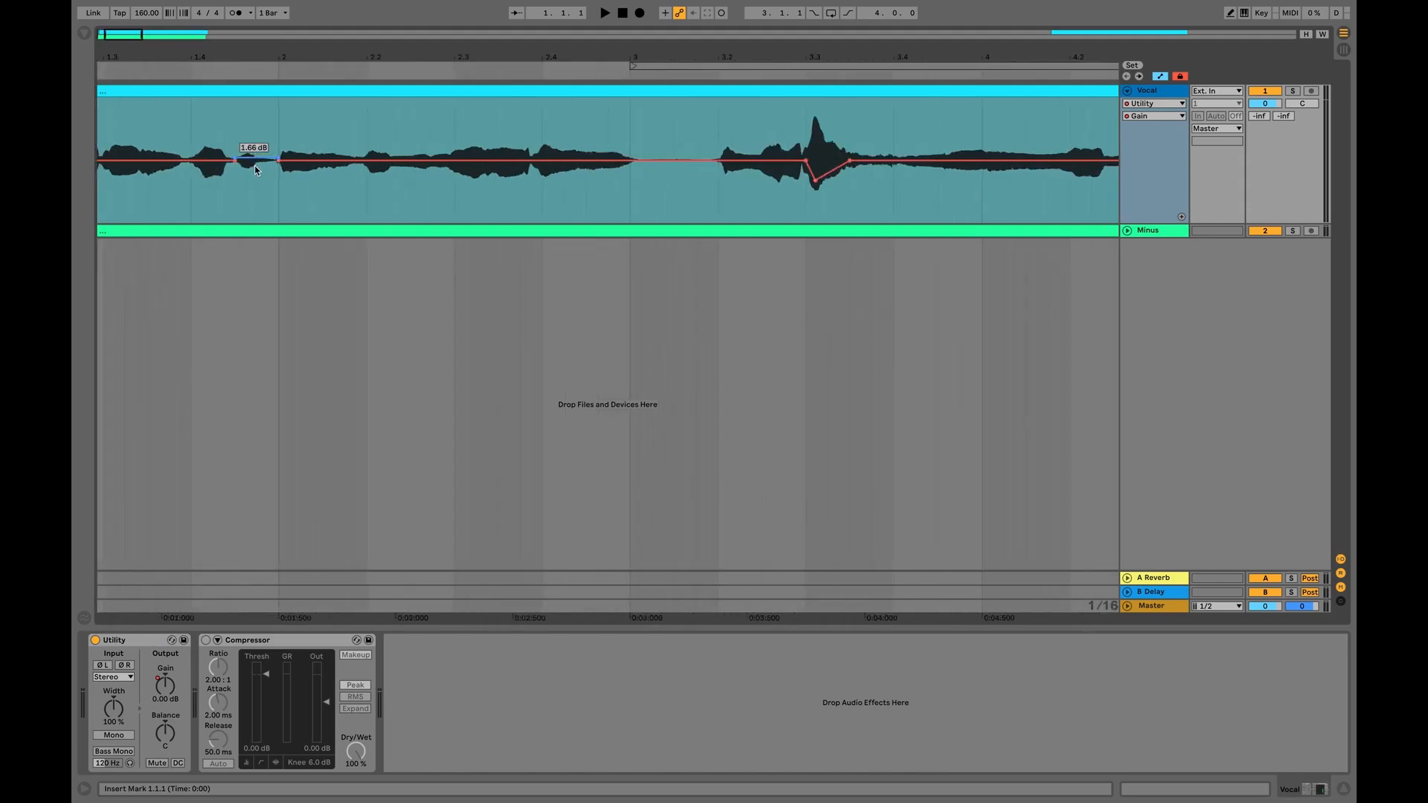
drag(254, 165, 255, 162)
scroll(255, 165, down, 3)
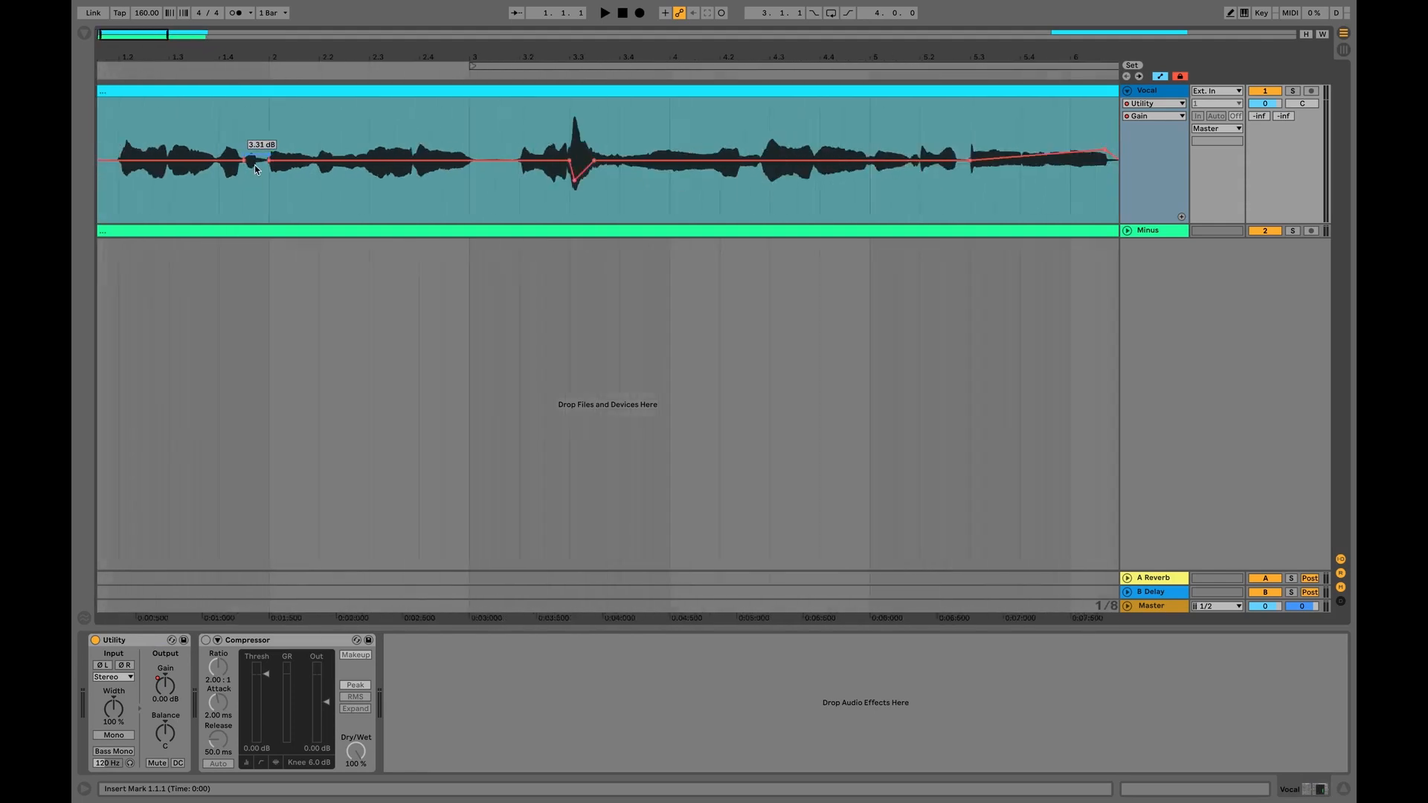
scroll(254, 164, down, 2)
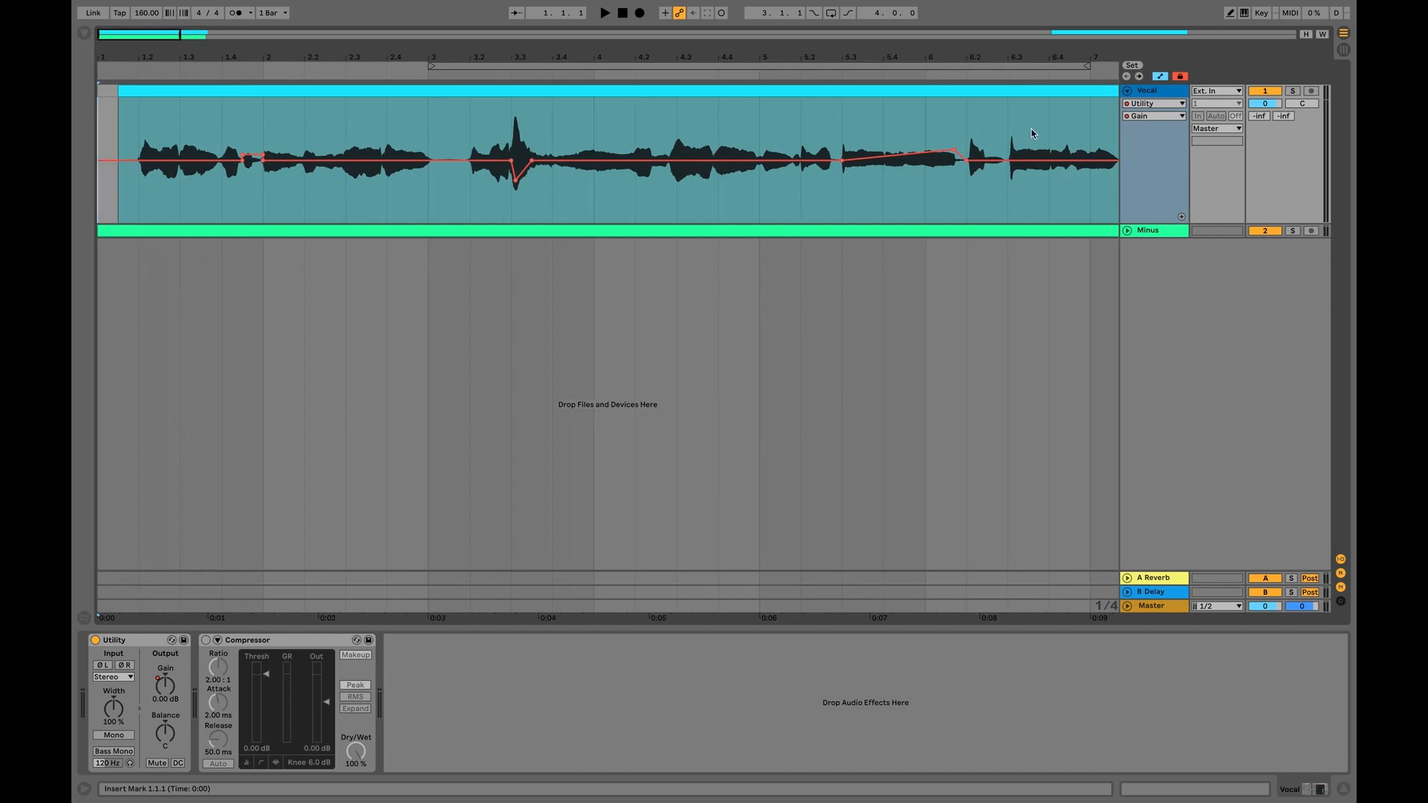
Insert a new audio track directly below the Vocal track and set its input to Resampling
click(1145, 92)
key(ctrl+t)
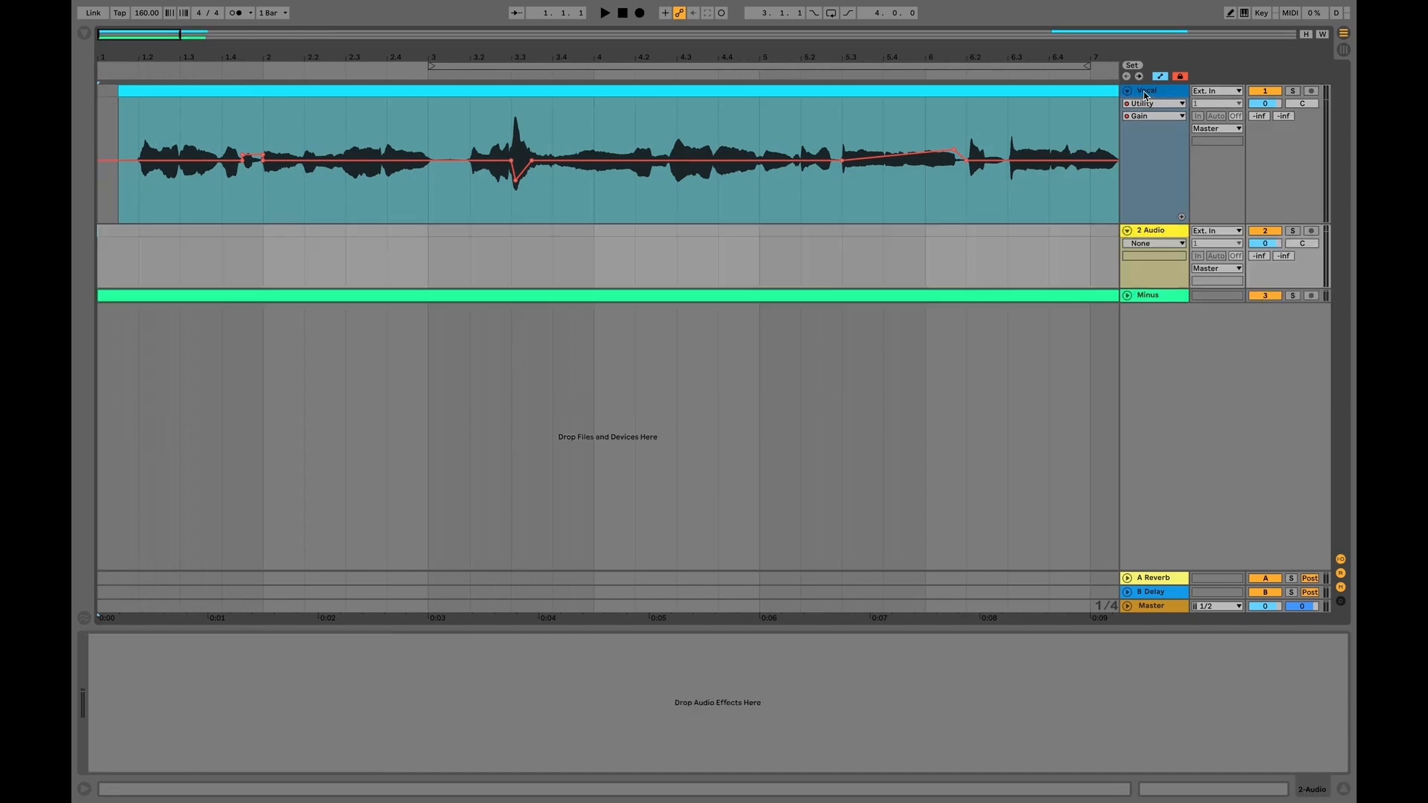
click(1145, 274)
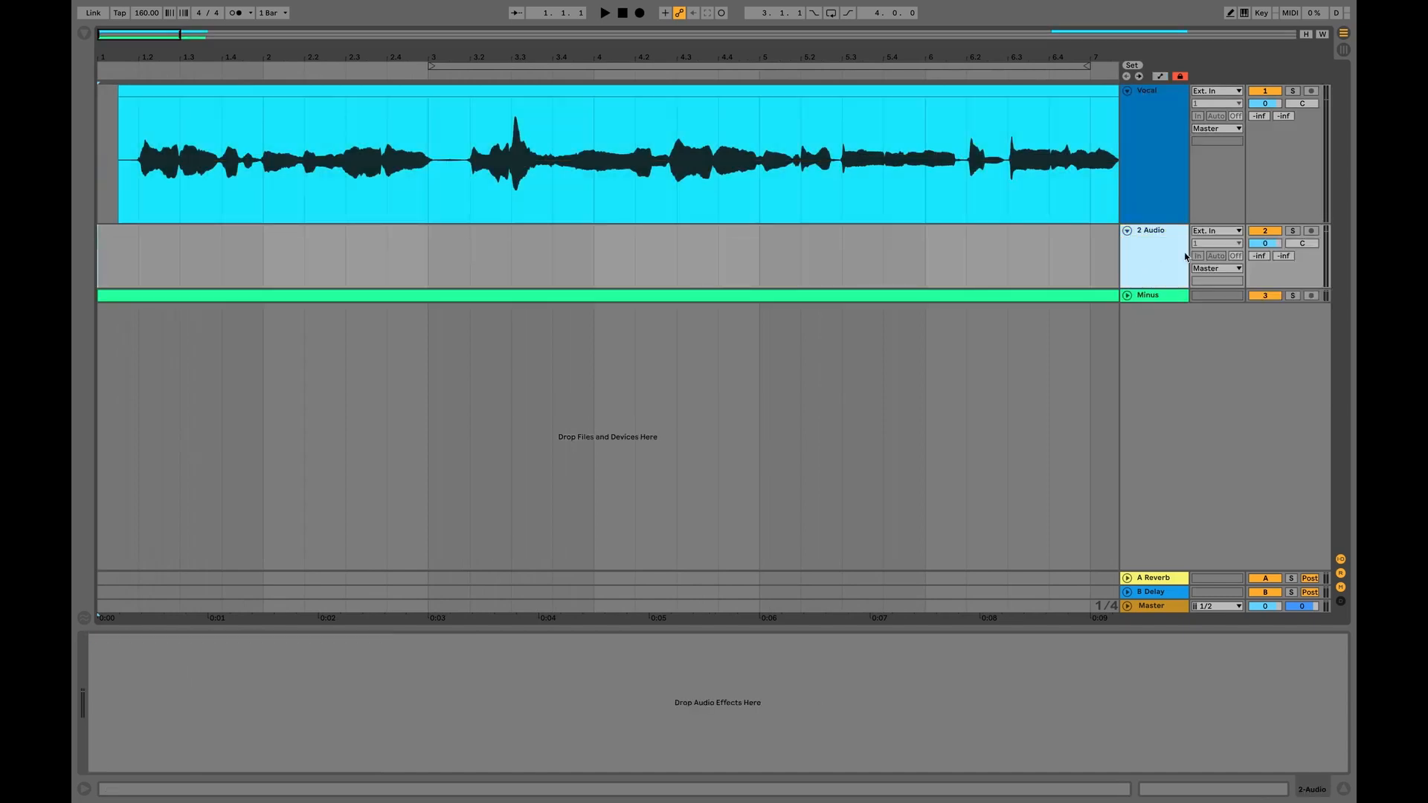
click(1213, 231)
click(1208, 279)
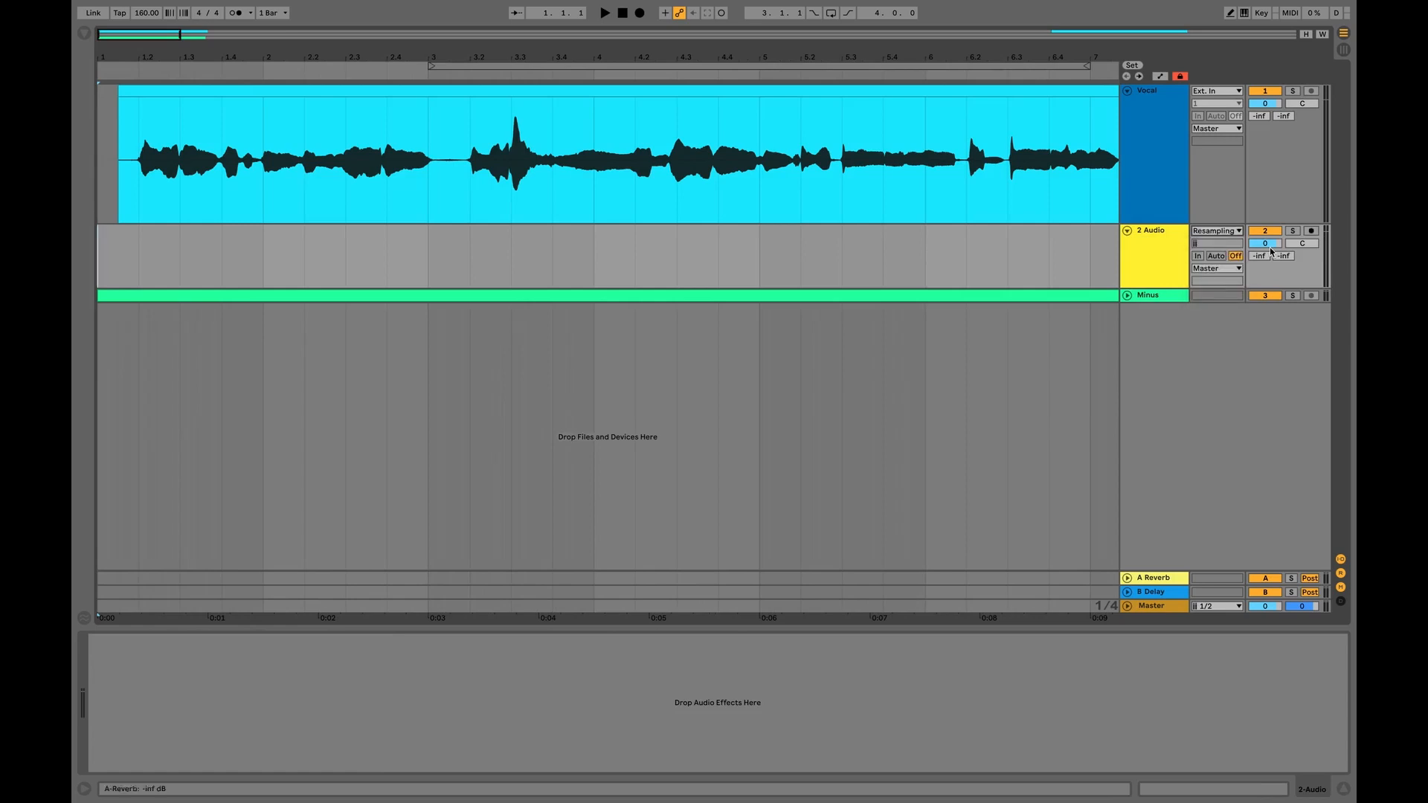
Arm the 2 Audio track, solo Vocal and record the processed vocal from 1.1.1 until past the end of its clip
click(1311, 231)
click(1292, 91)
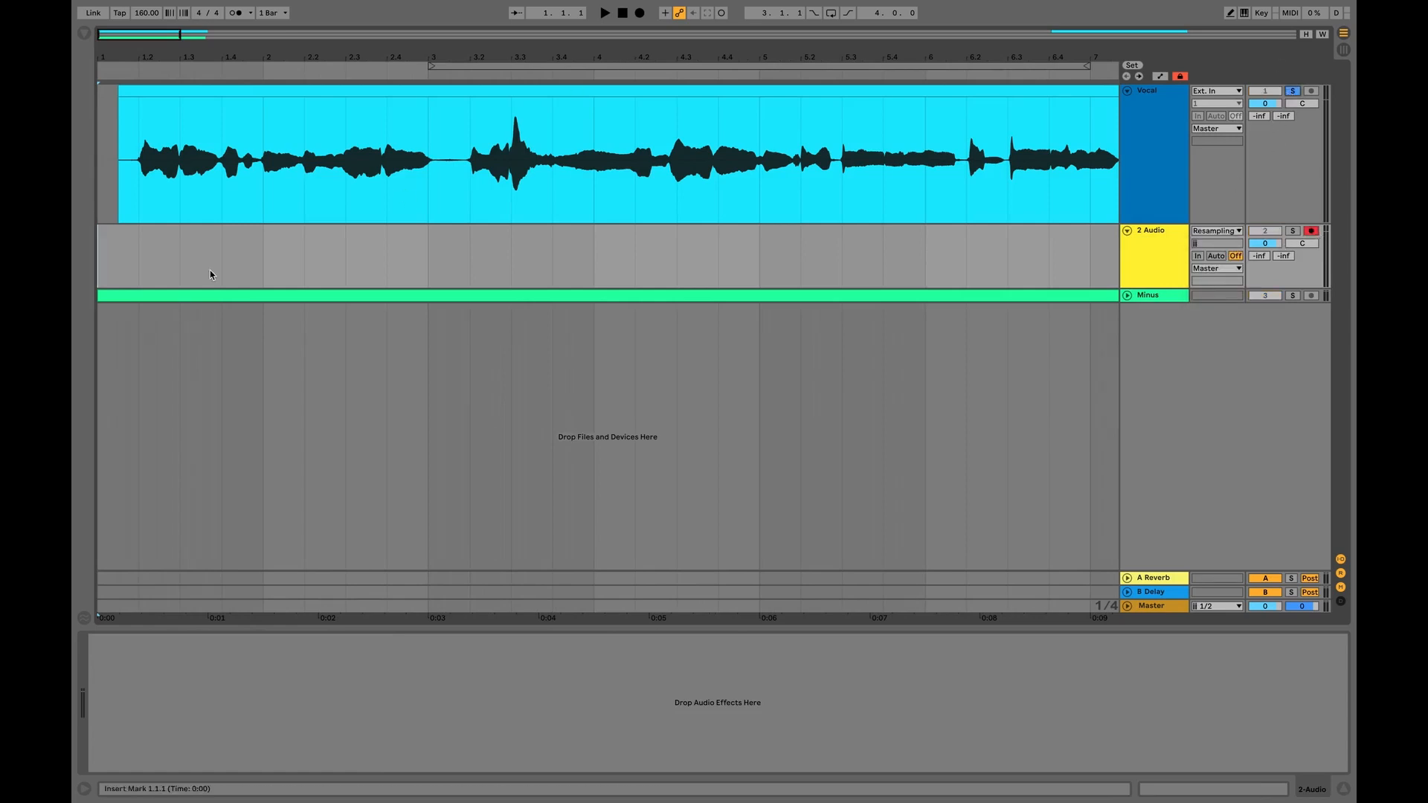
click(640, 13)
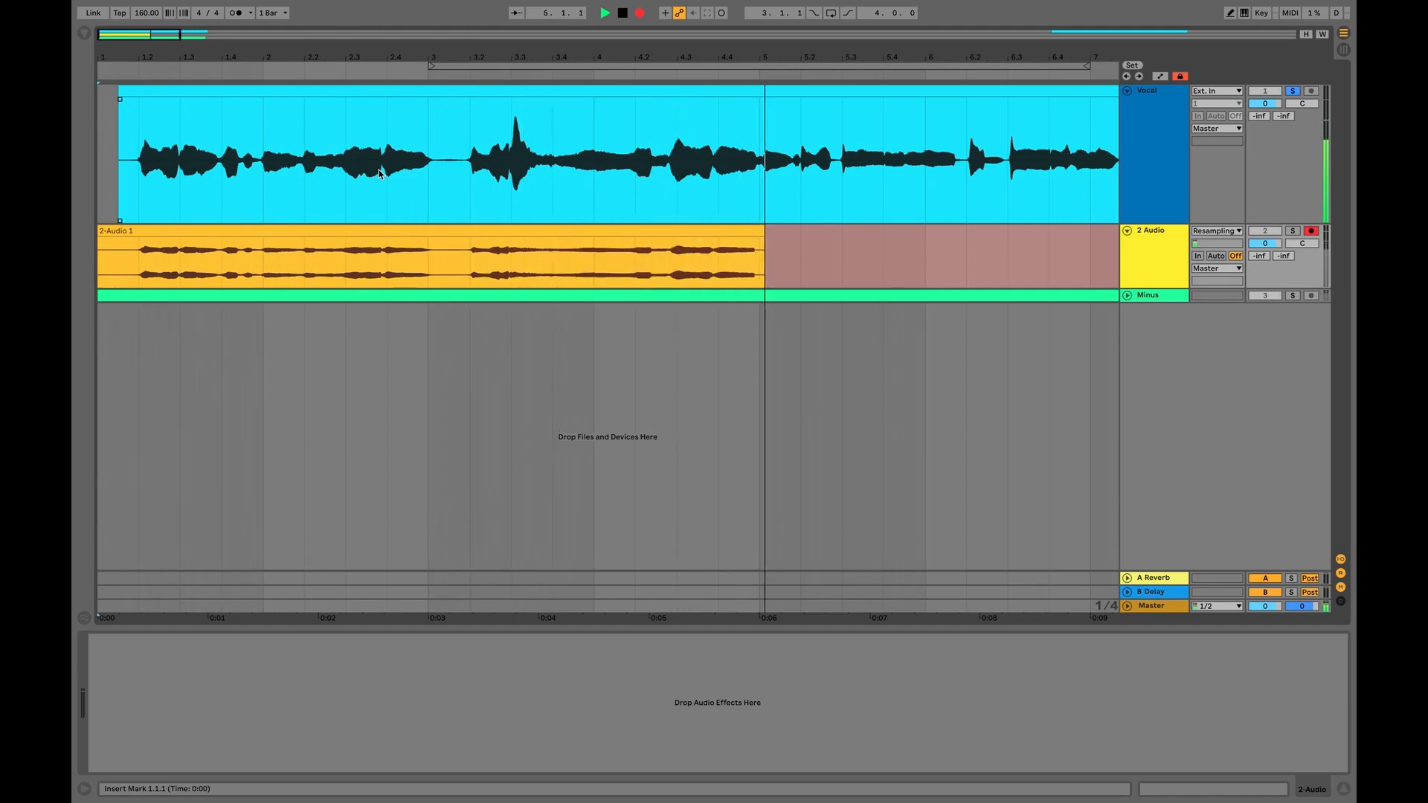
key(minus)
key(minus)
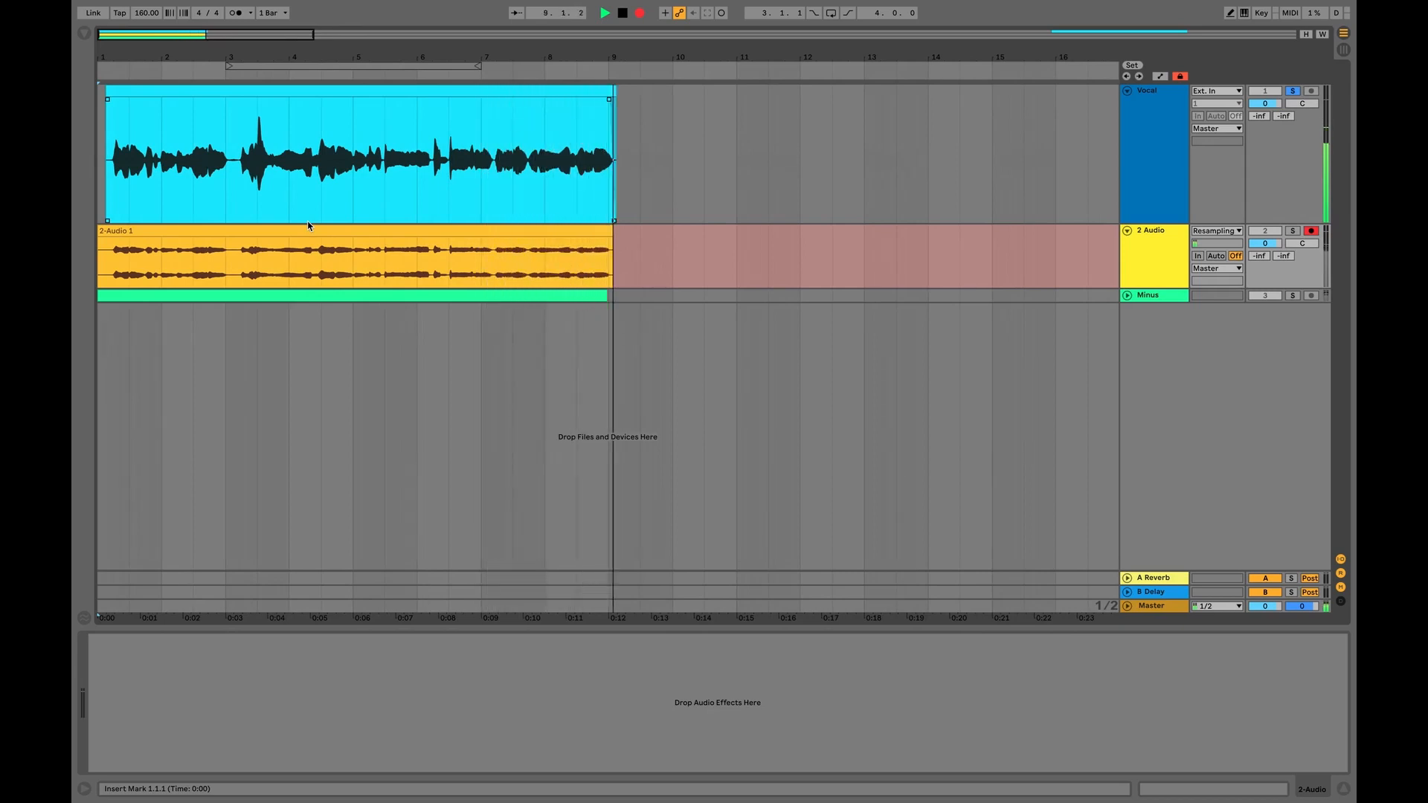
key(space)
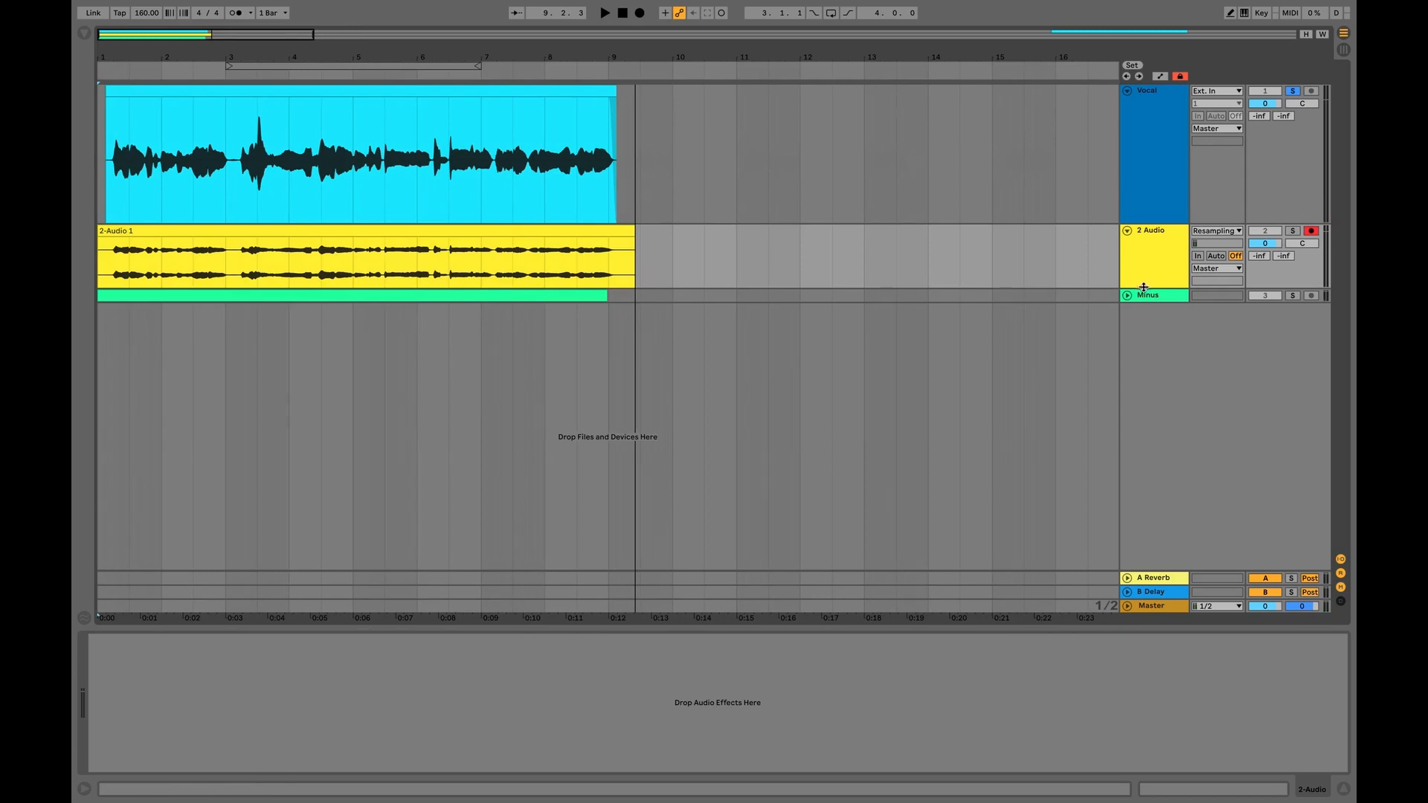
Enlarge the 2 Audio track and compare its recorded waveform with the Vocal clip at 1.2.1–1.3.1, 1.4.3–2.1.1 and the spike after 3.3
drag(1144, 287, 1144, 425)
scroll(208, 320, up, 6)
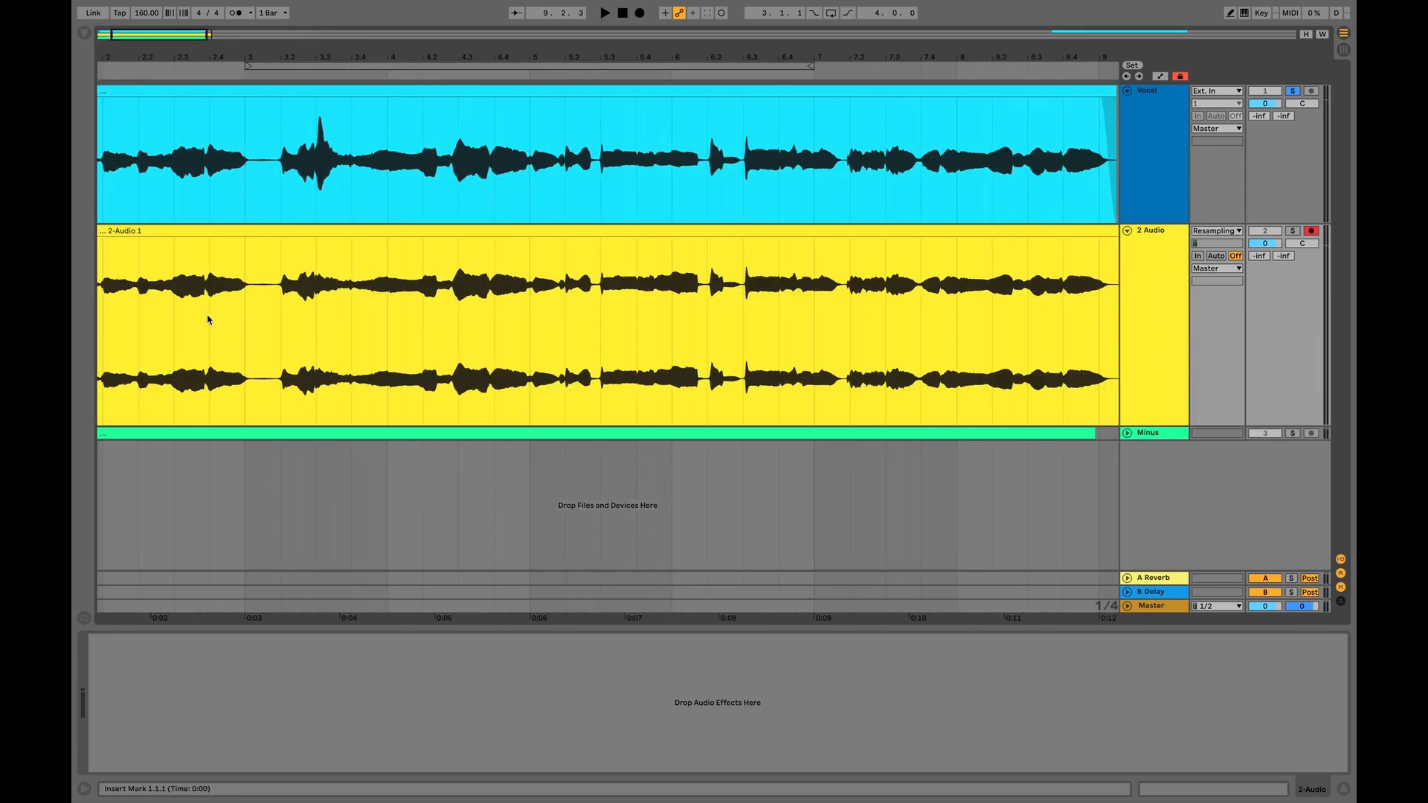
scroll(208, 320, left, 5)
scroll(232, 325, up, 5)
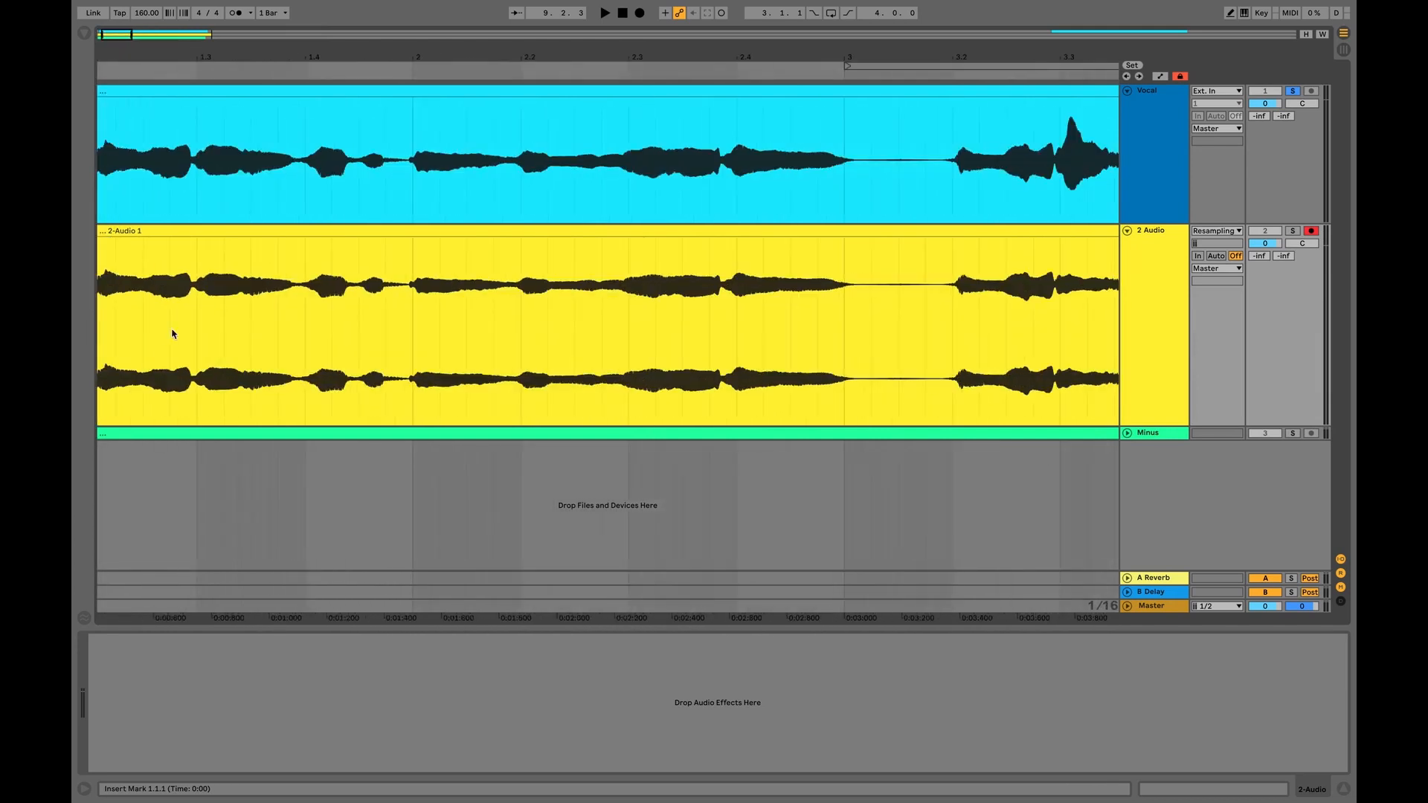
scroll(201, 309, left, 2)
drag(200, 312, 318, 315)
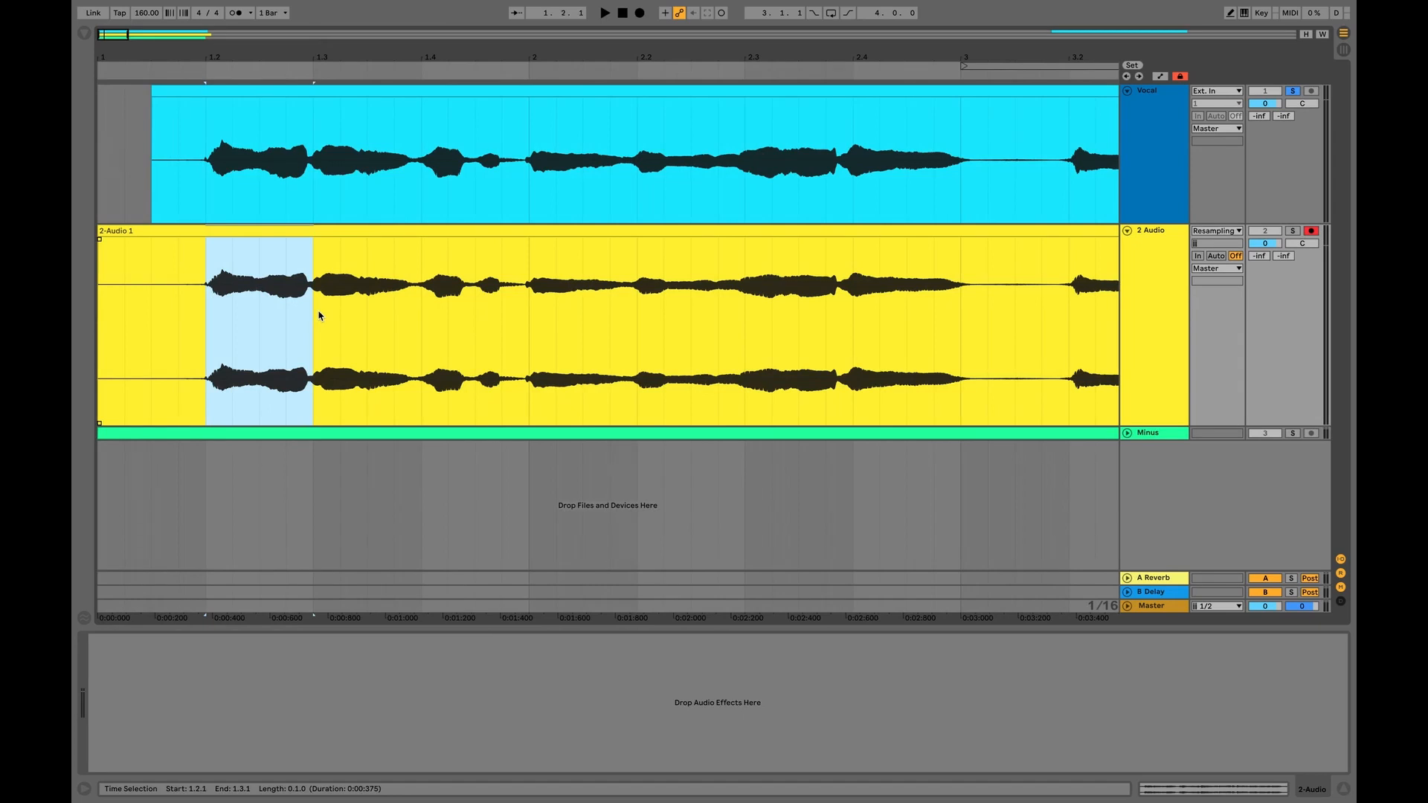
drag(468, 316, 517, 318)
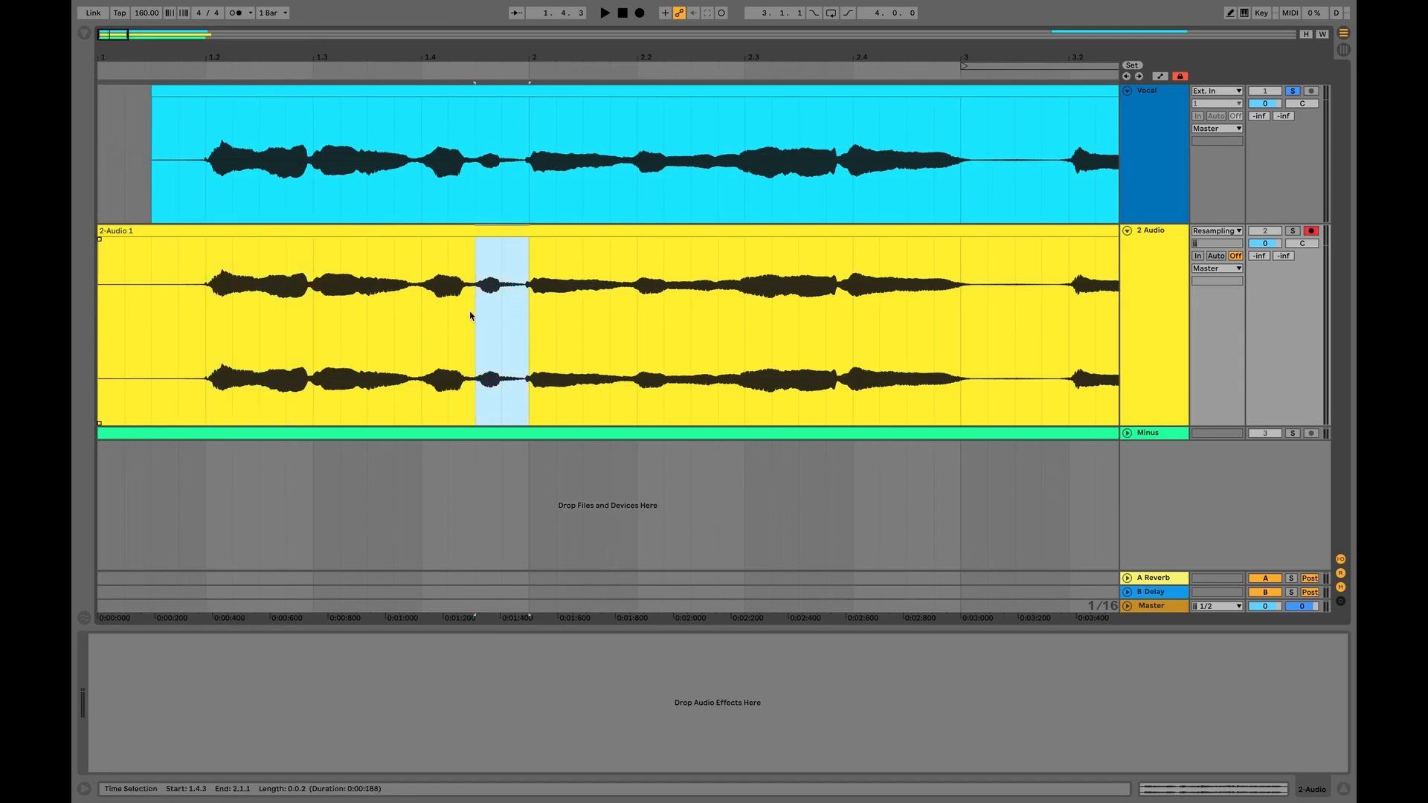
scroll(471, 331, right, 10)
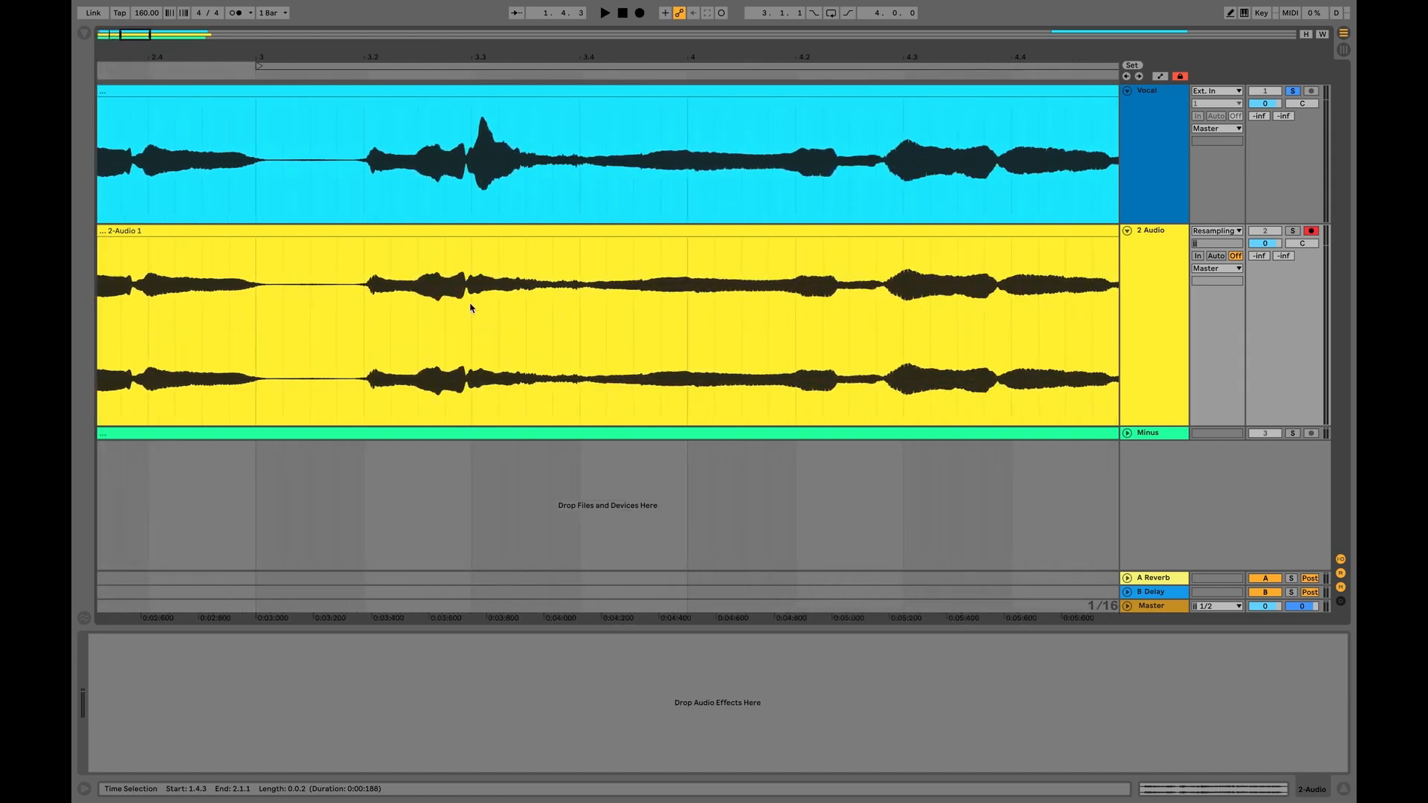
Compare the spike at 3.3.1–3.3.4 in the Vocal clip with the same range on 2 Audio, and then their overall waveforms
drag(479, 168, 550, 178)
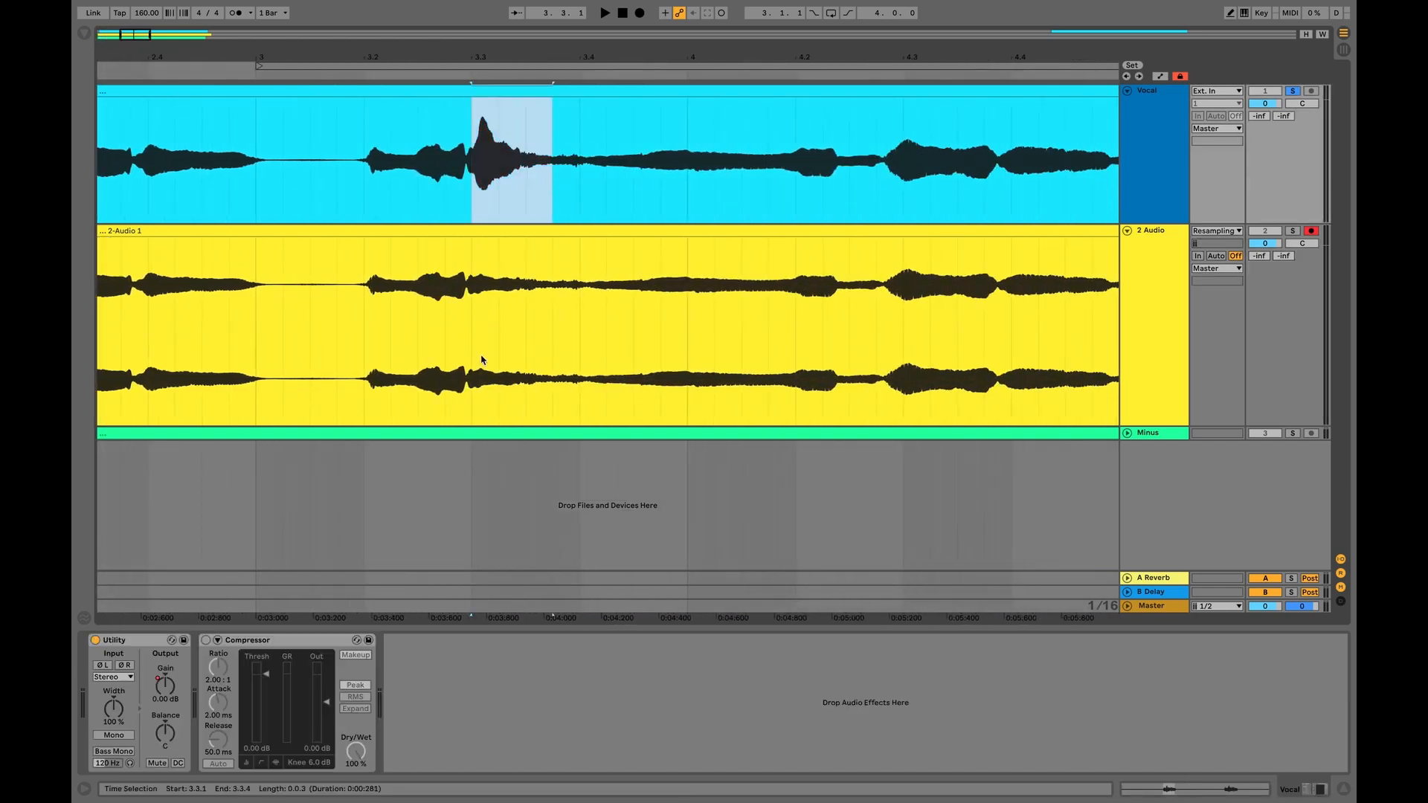
drag(470, 338, 563, 337)
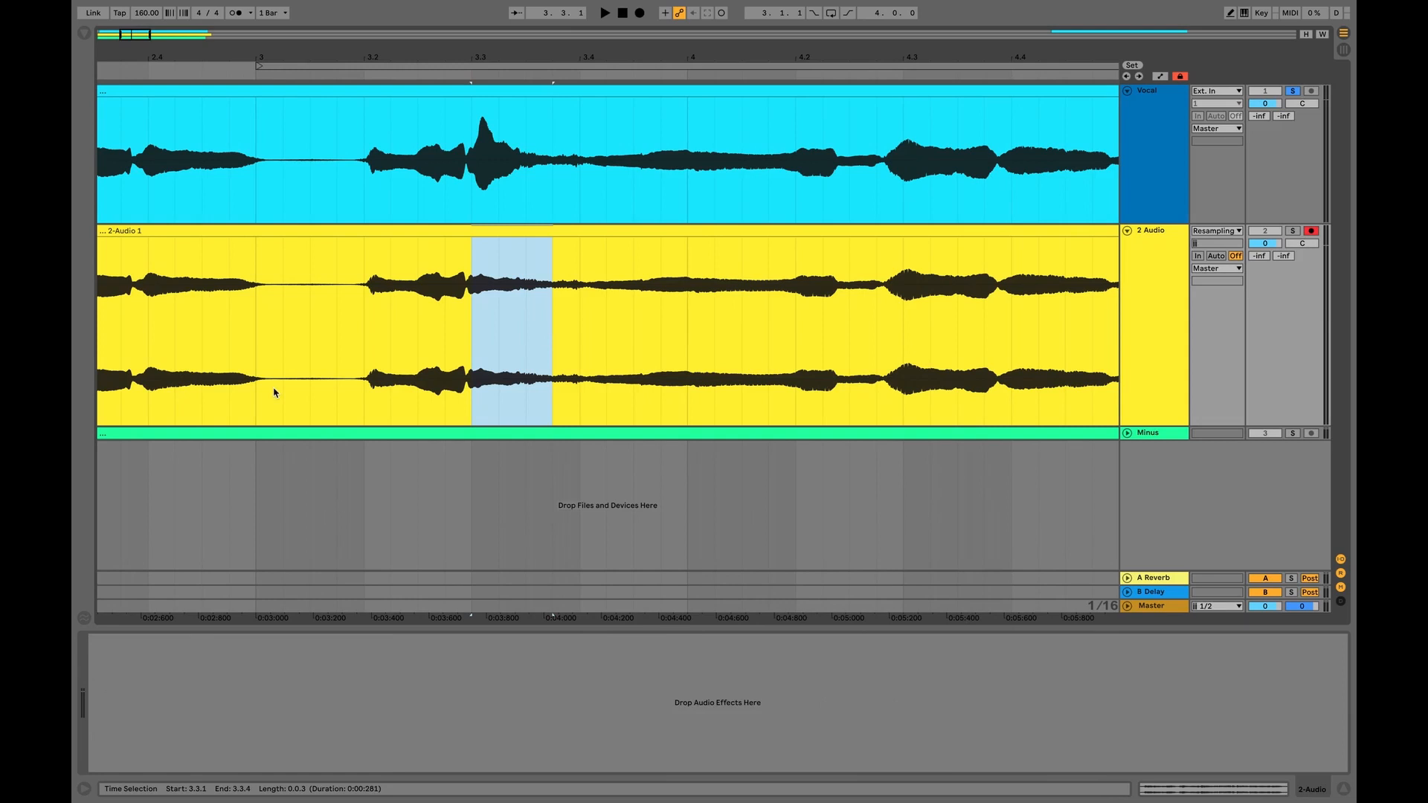
scroll(274, 393, down, 10)
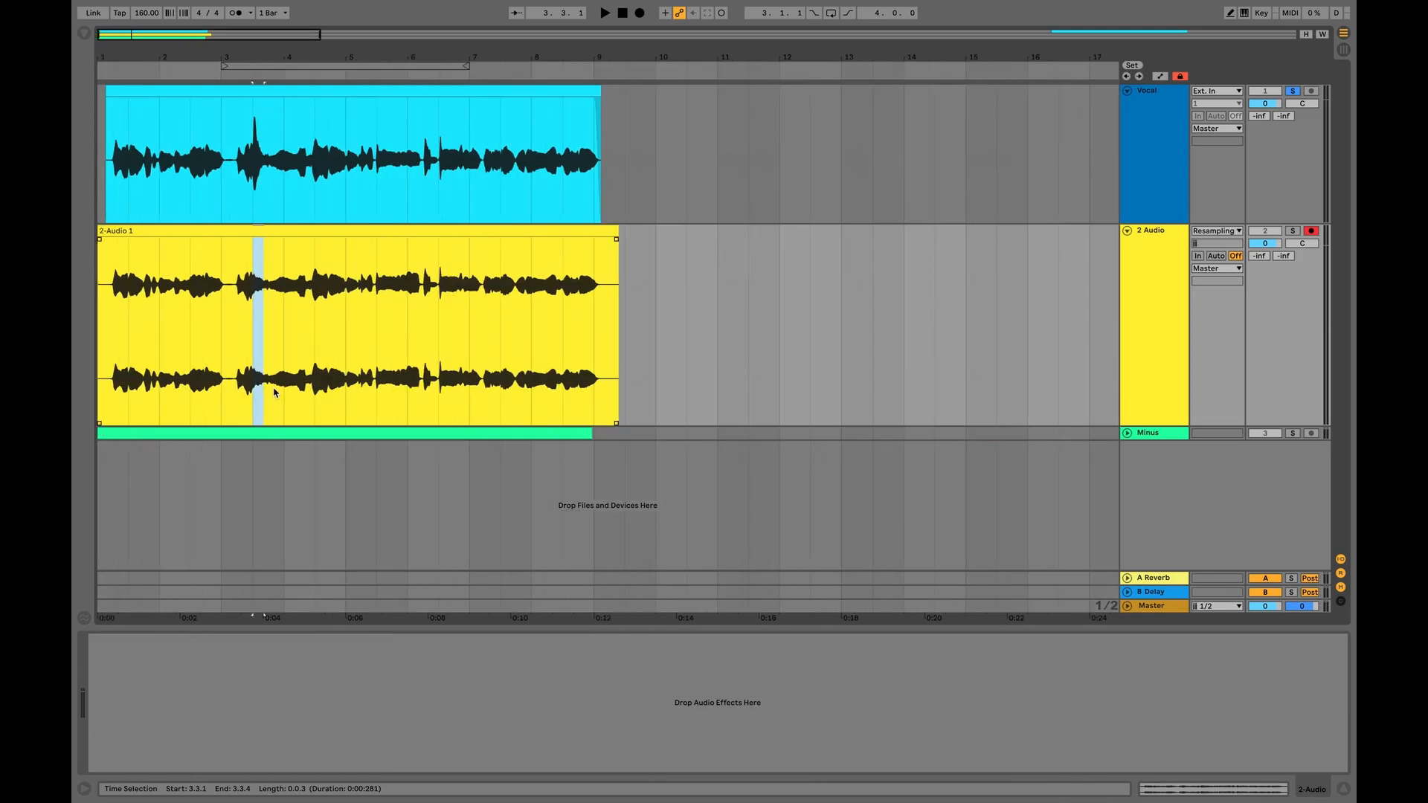
click(1167, 130)
click(1164, 231)
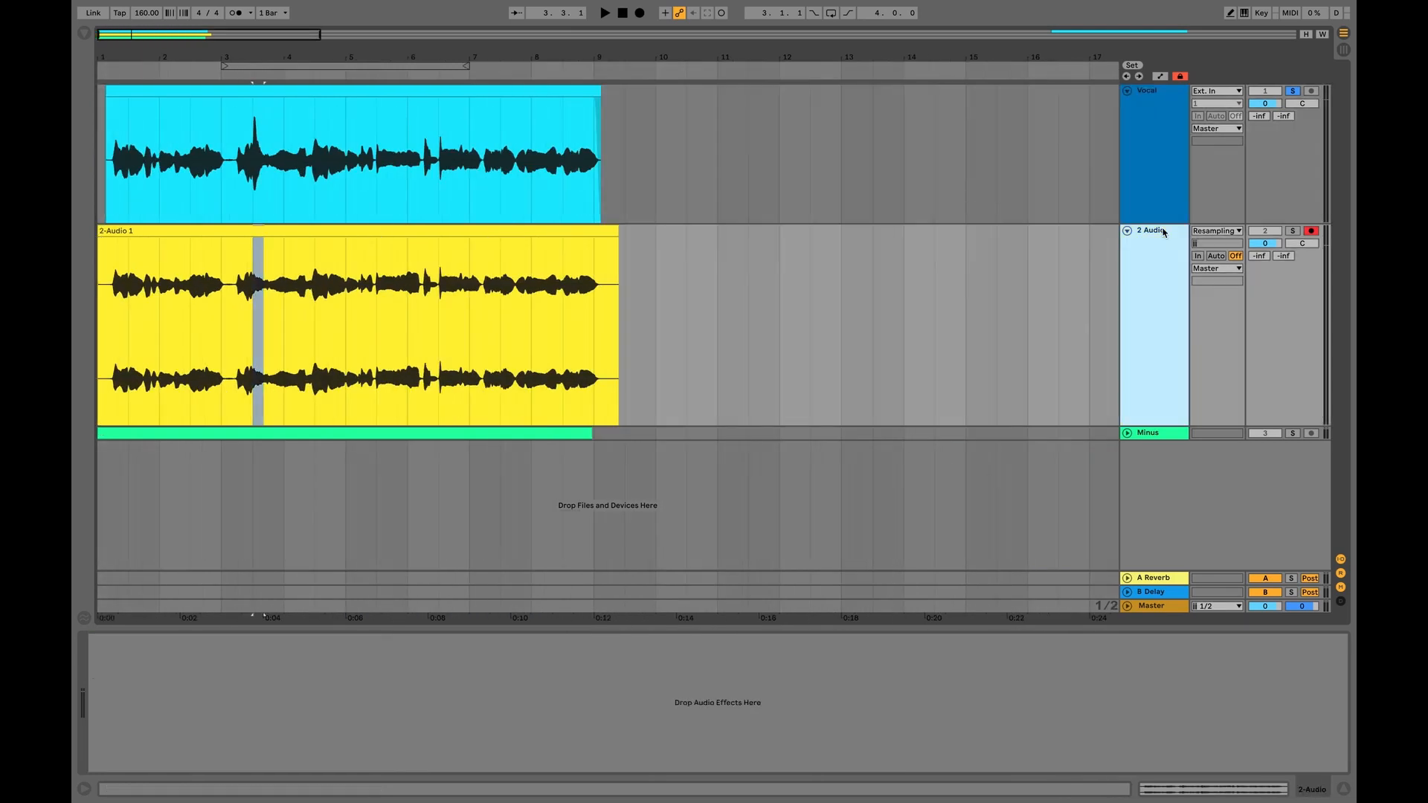
Turn off Utility and turn on Compressor on the Vocal track
click(1140, 155)
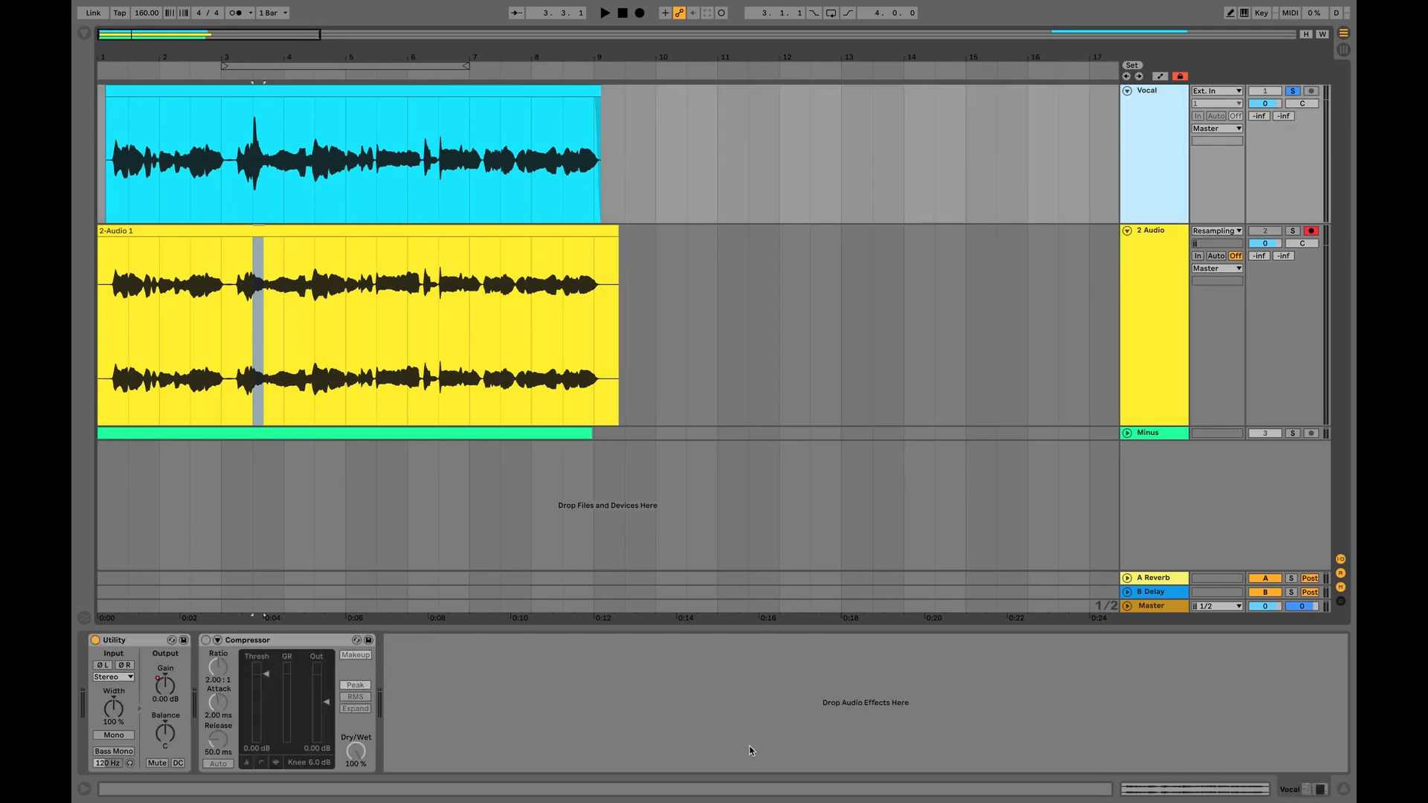
click(95, 640)
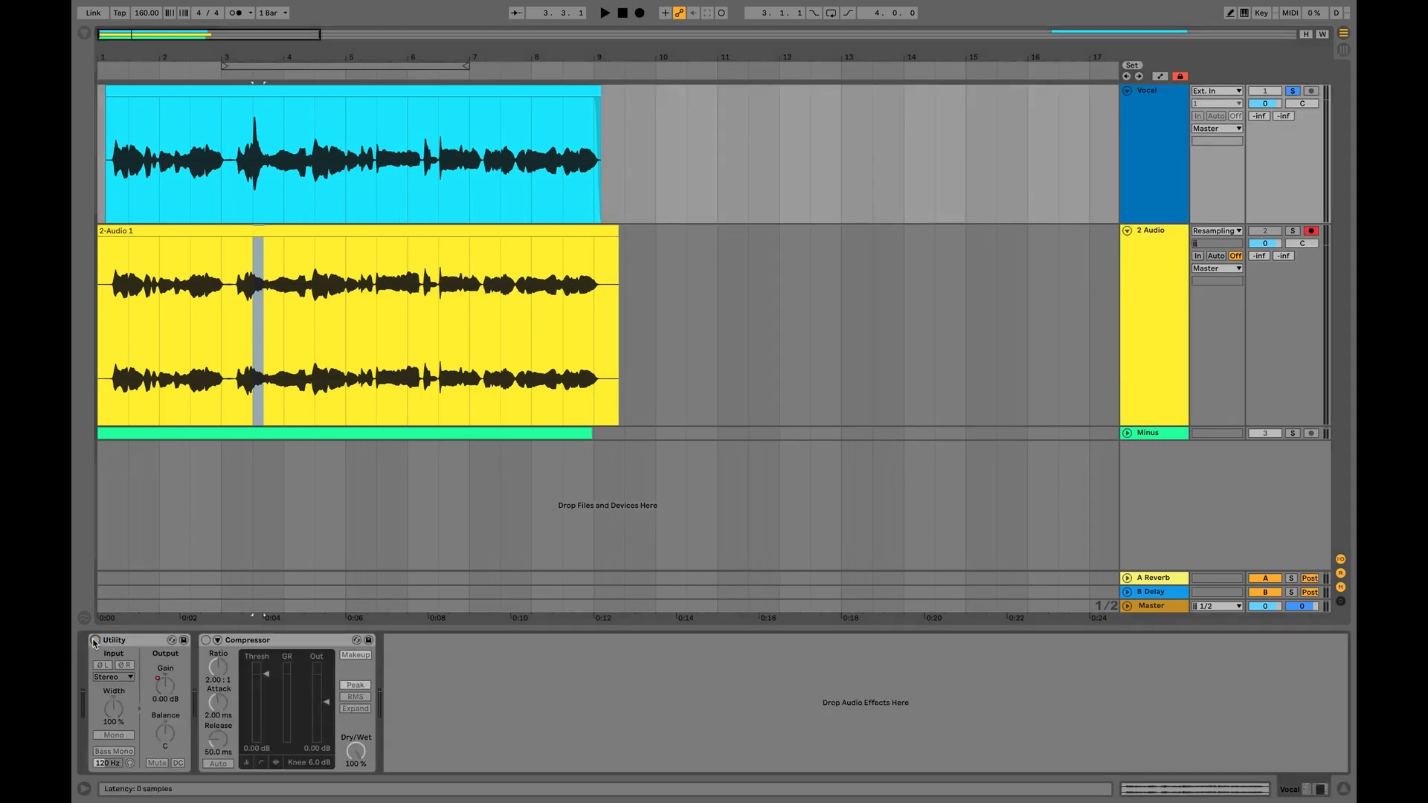
click(206, 640)
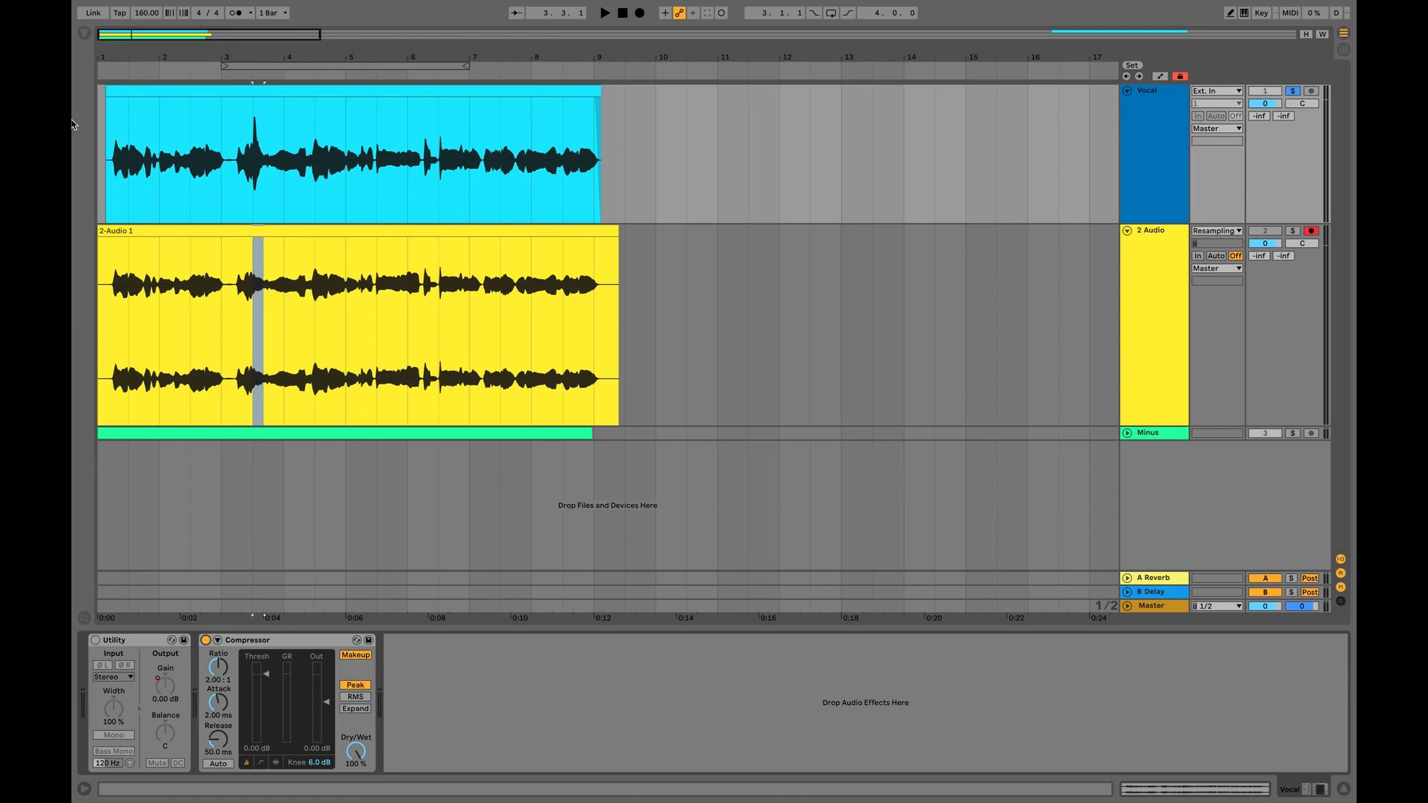
Place the playback start at 1.1.1 and set the Compressor to ratio 4:1, attack 0.07 ms and release 149 ms with Makeup off
click(101, 168)
click(98, 169)
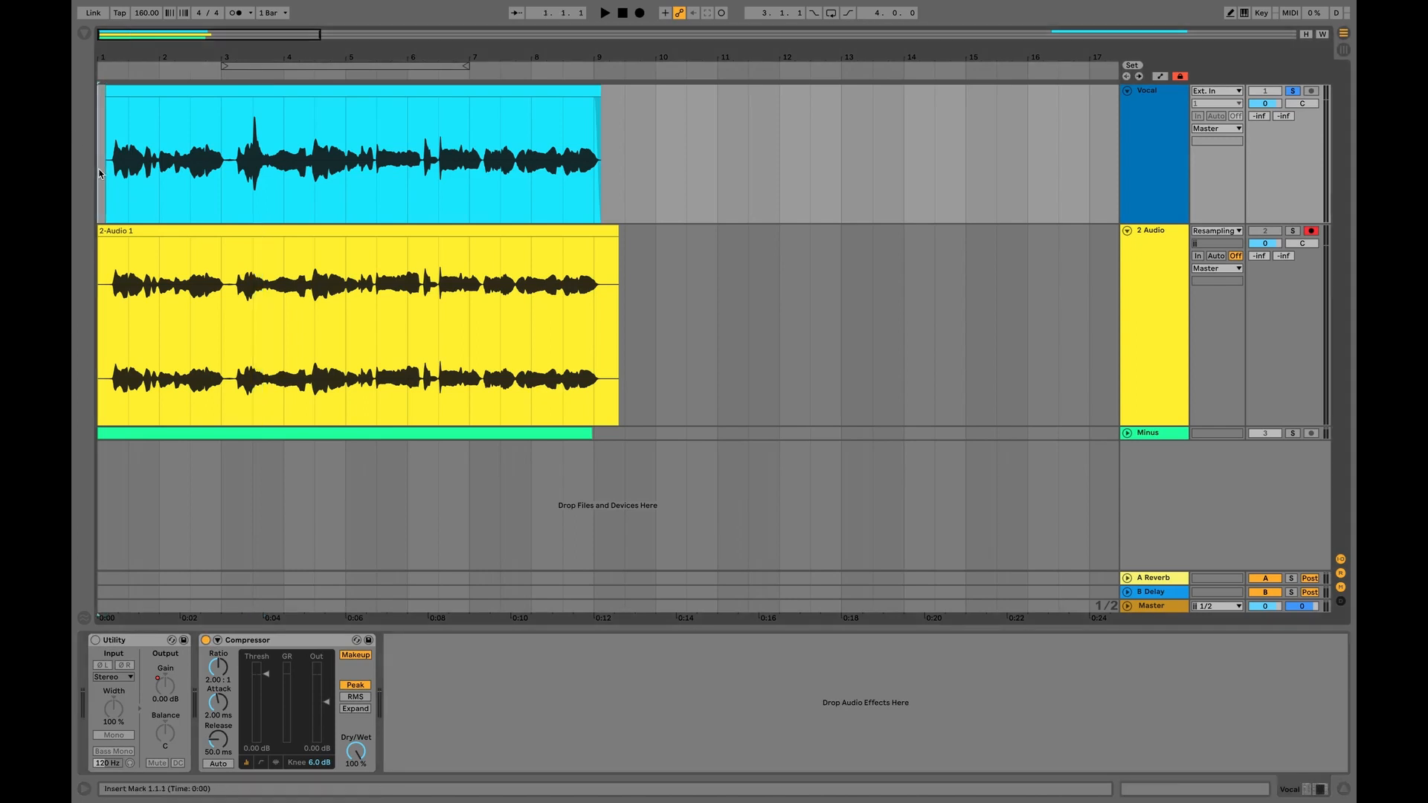
key(plus)
key(plus)
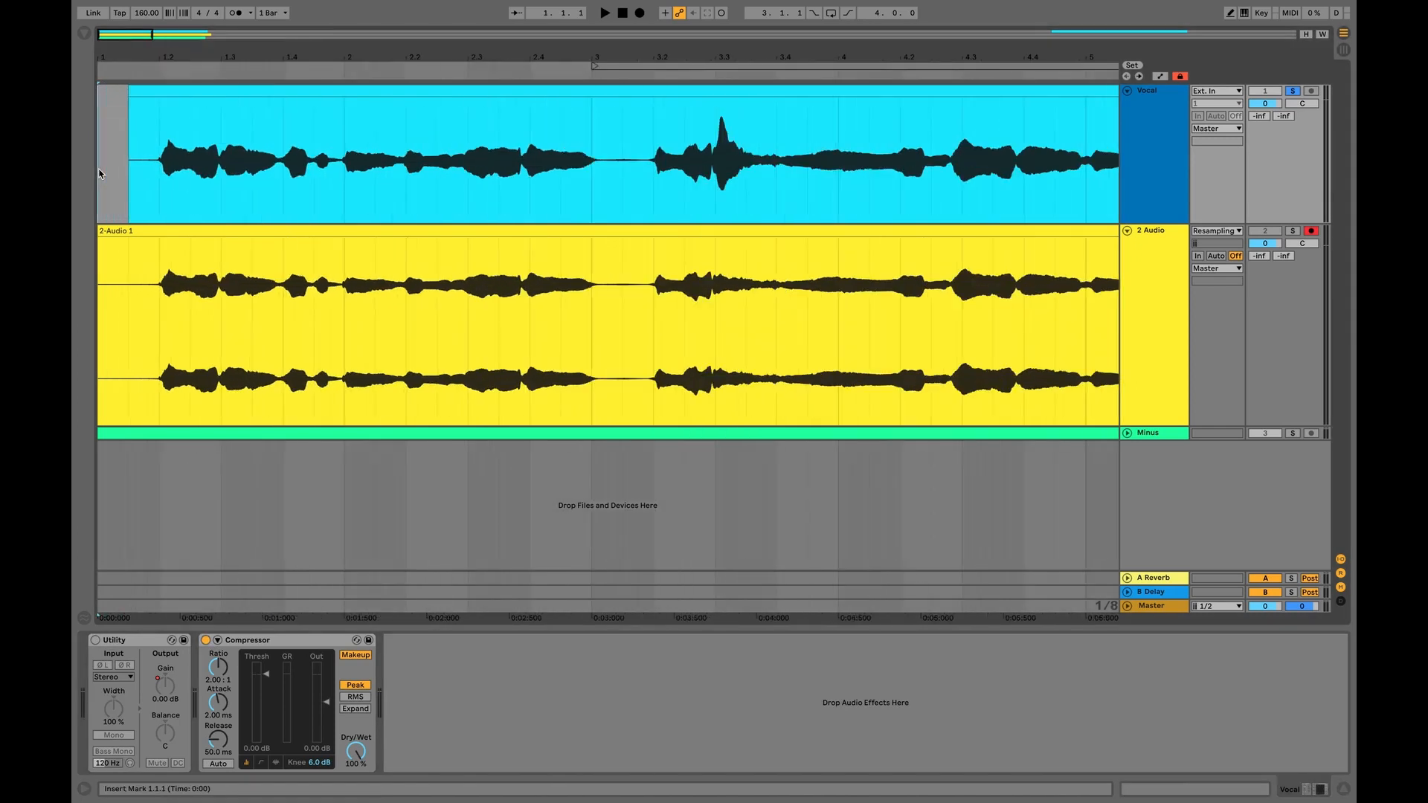
click(217, 667)
text(4)
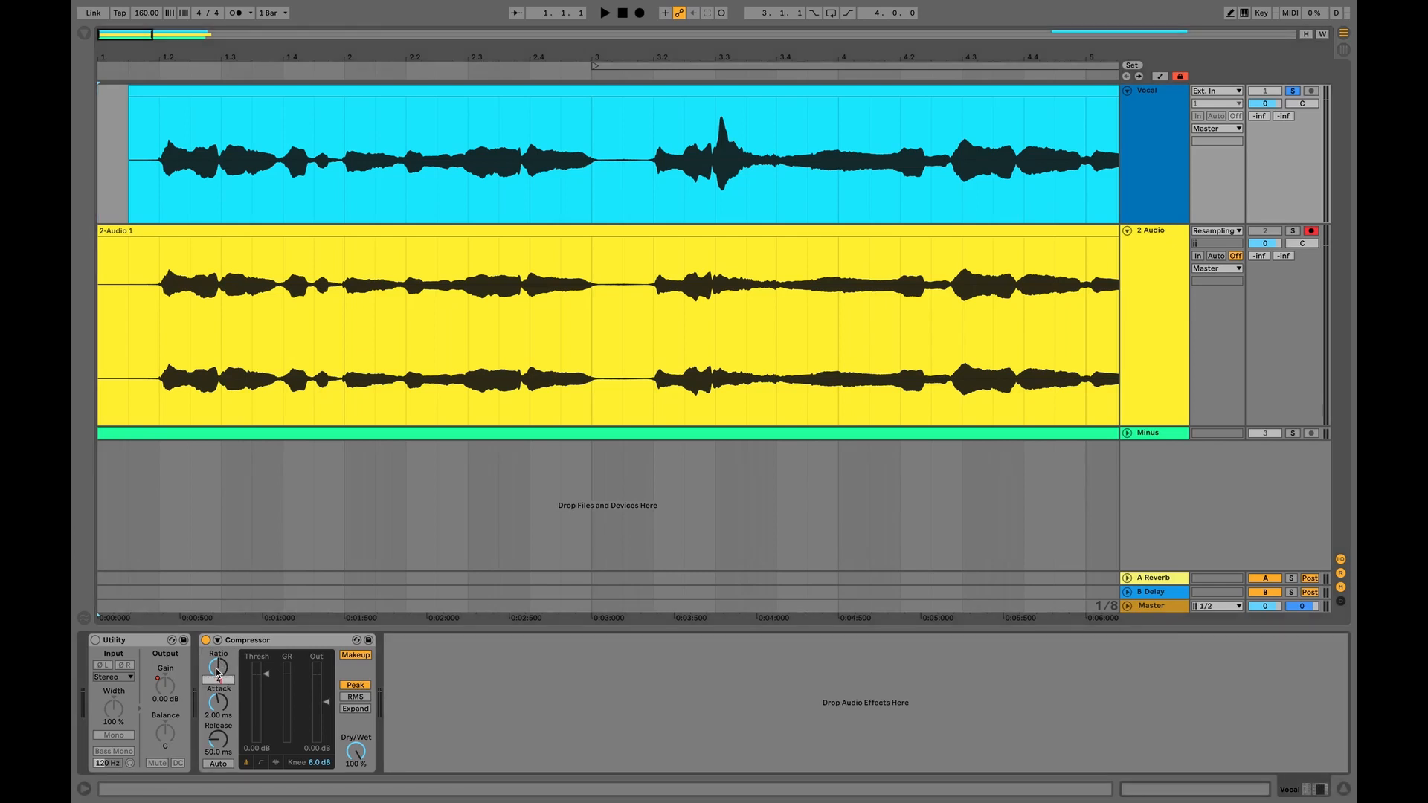
key(Return)
drag(221, 750, 221, 742)
click(349, 656)
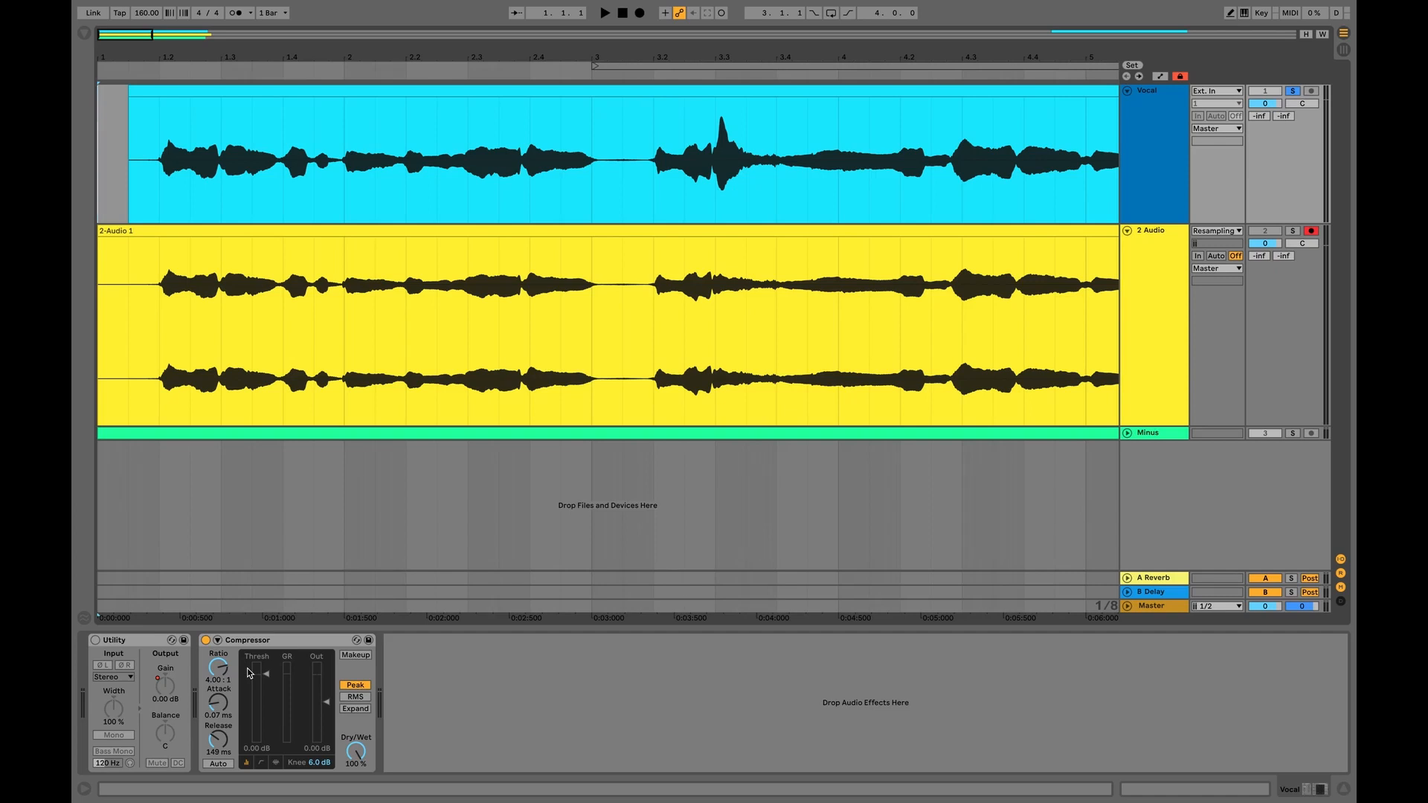
Play the vocal from 1.1.1 and lower the Compressor threshold to about -14.5 dB while checking its gain reduction
key(space)
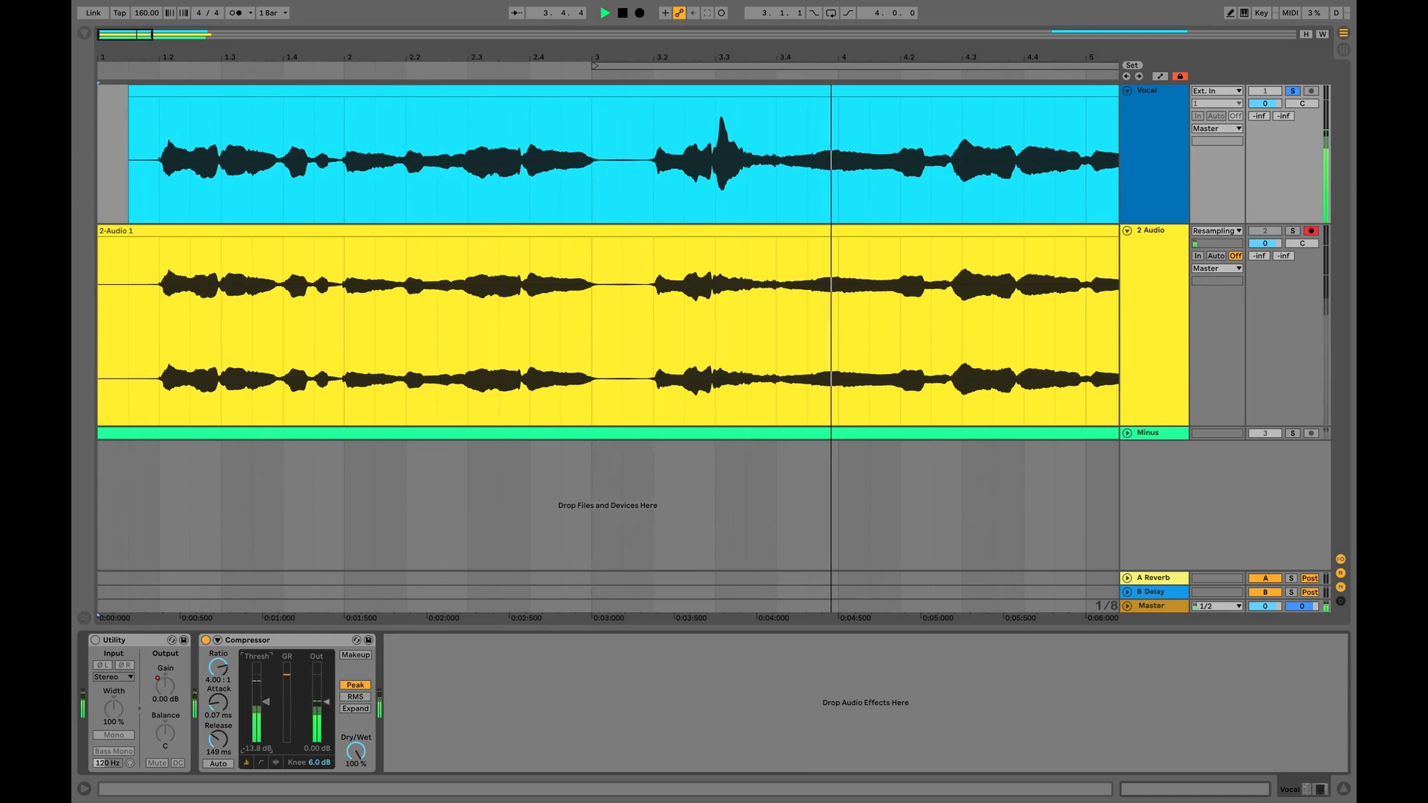
drag(267, 714, 268, 707)
key(space)
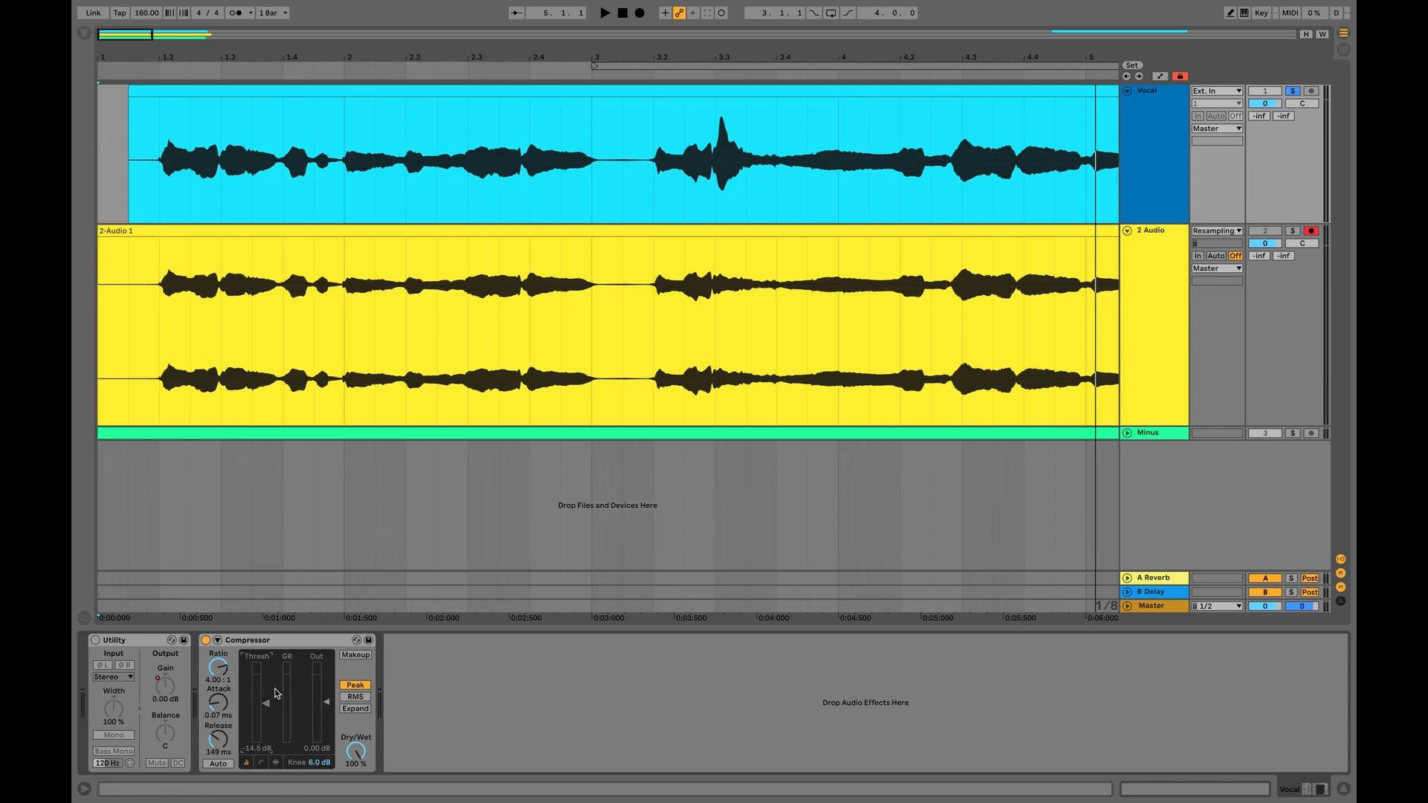
key(space)
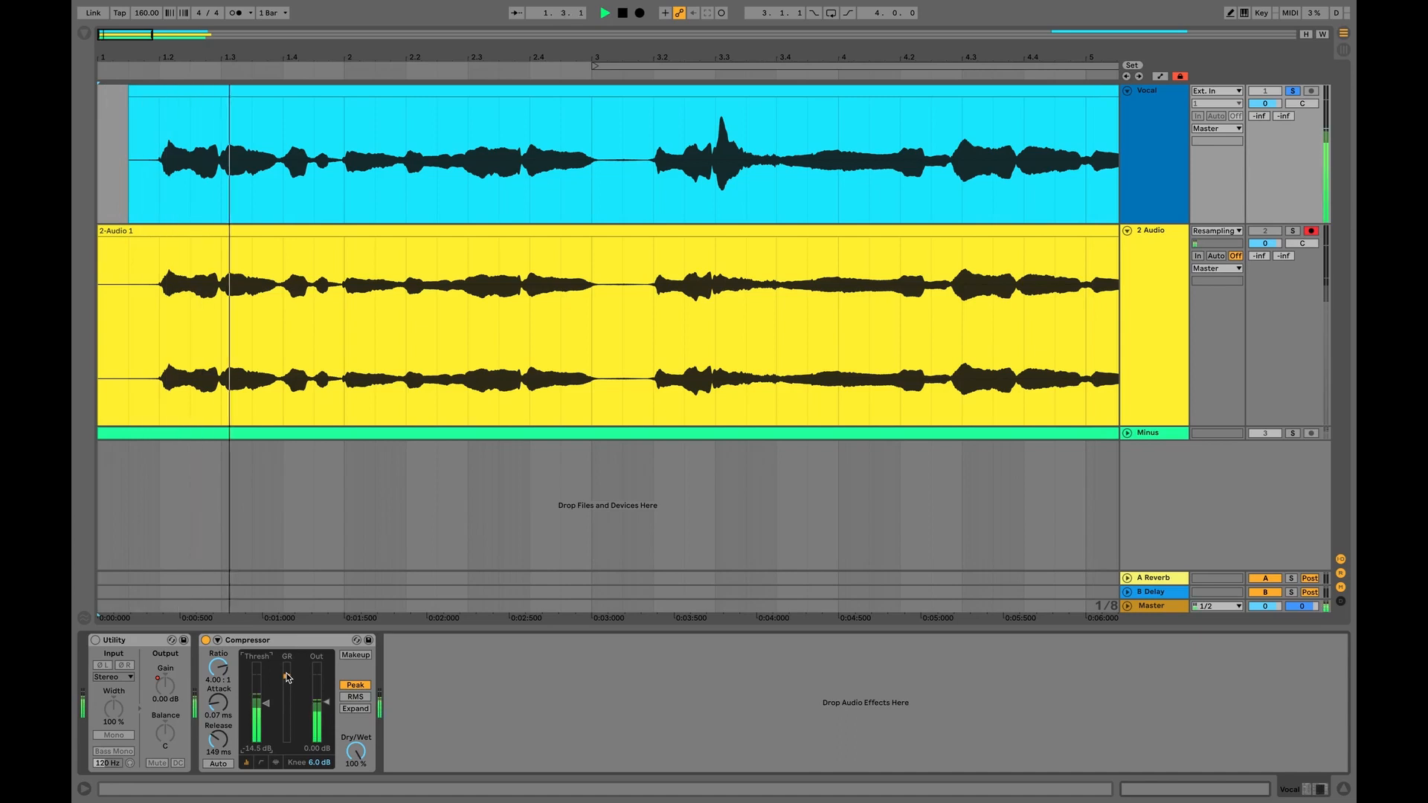
key(space)
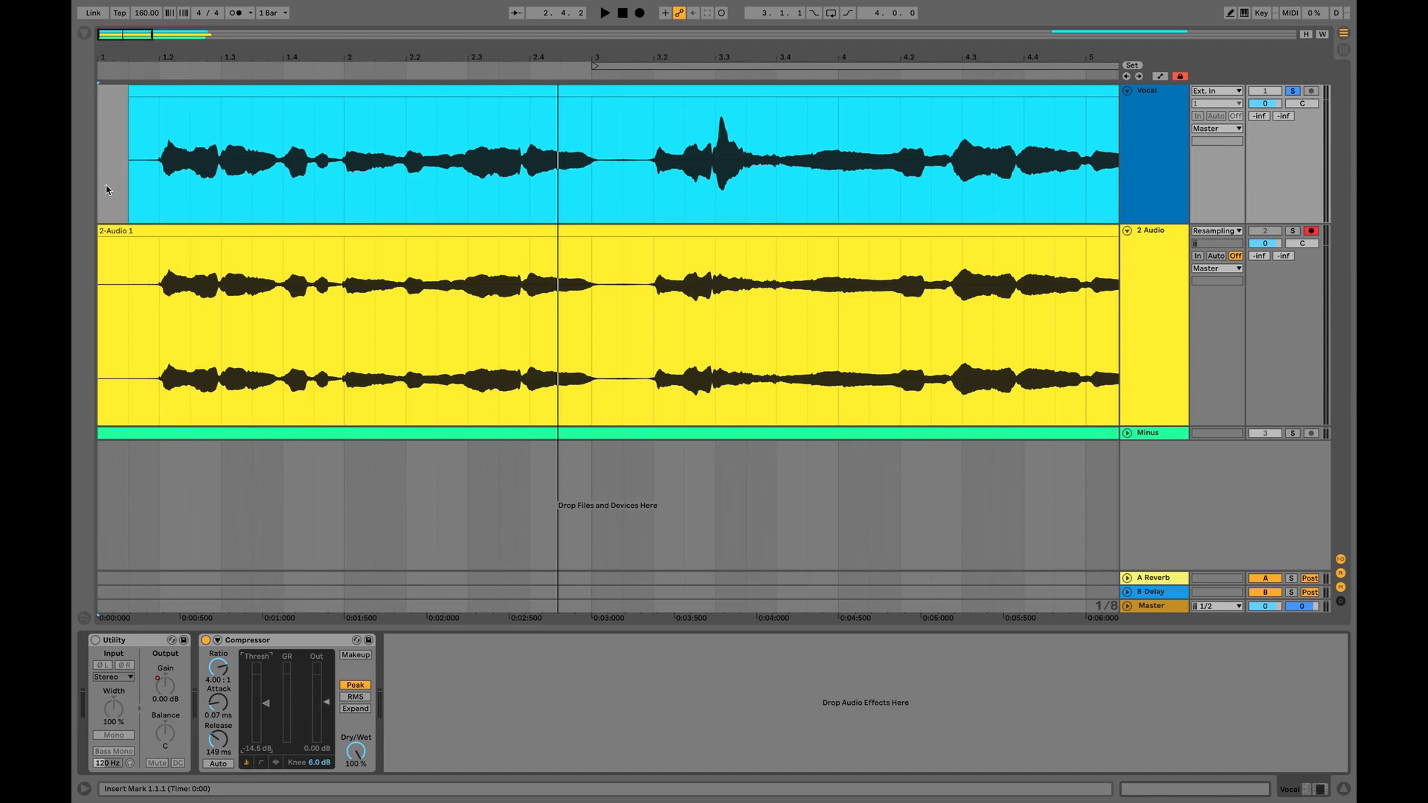
key(Home)
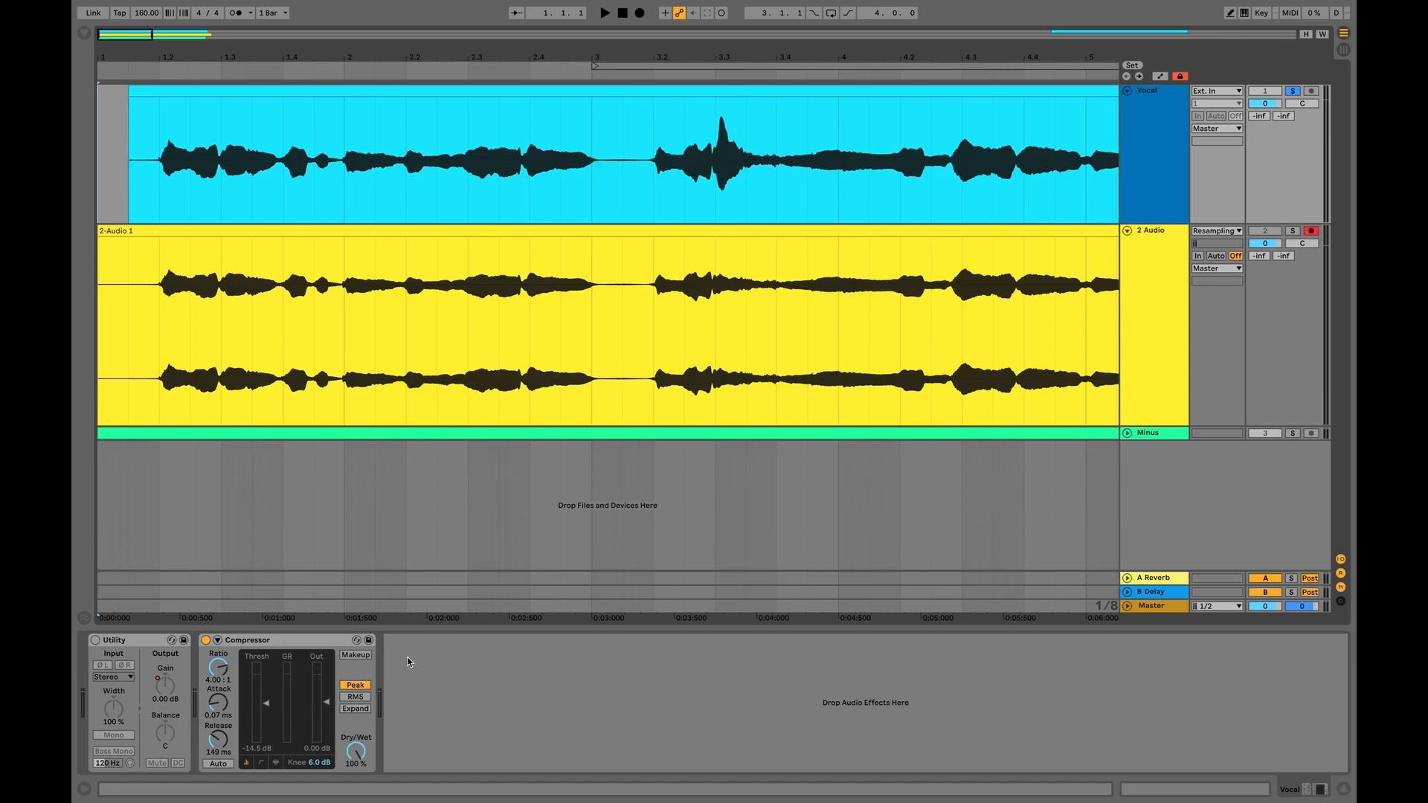
Play the vocal with the Compressor alternately bypassed and active, and match the levels by setting its output gain to about 1.65 dB
key(space)
click(205, 639)
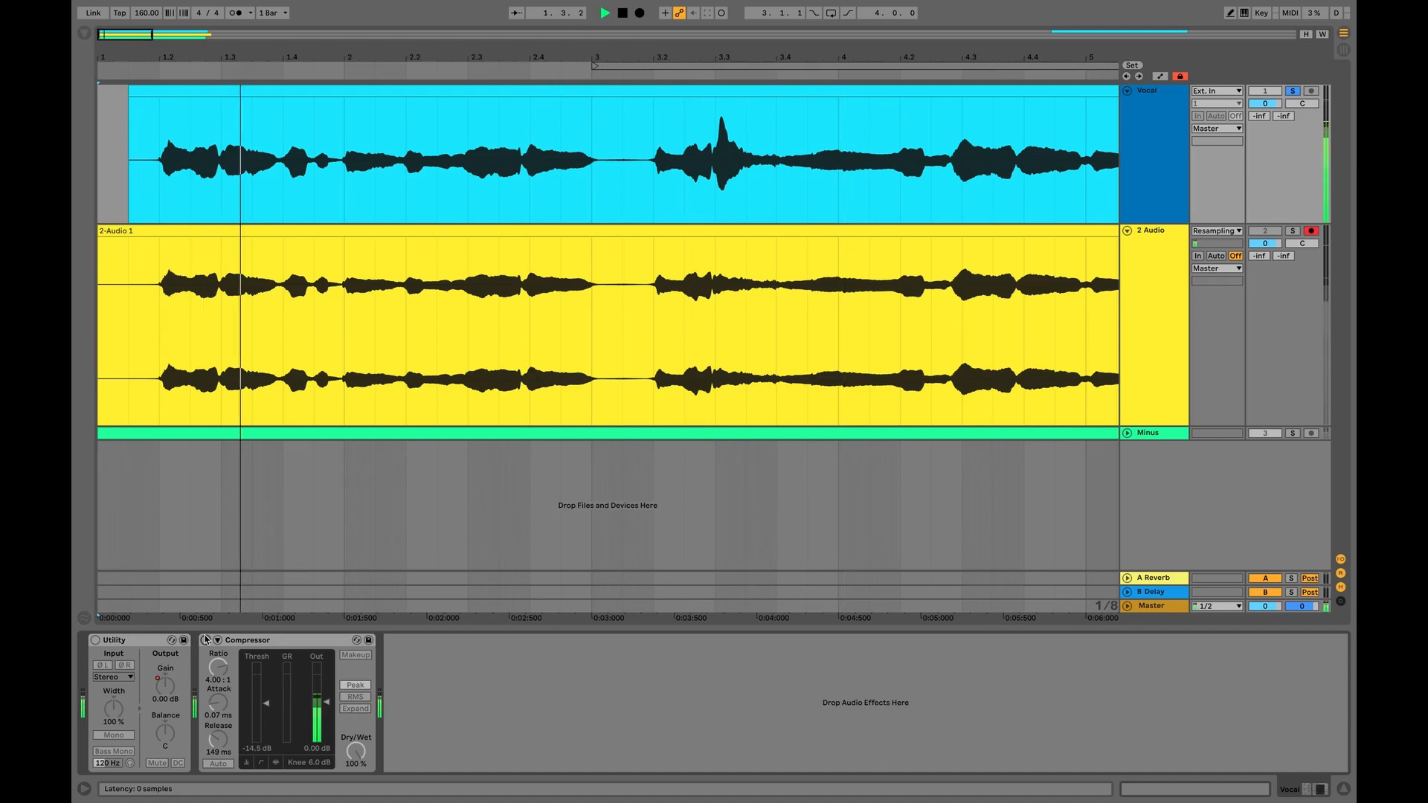
click(205, 640)
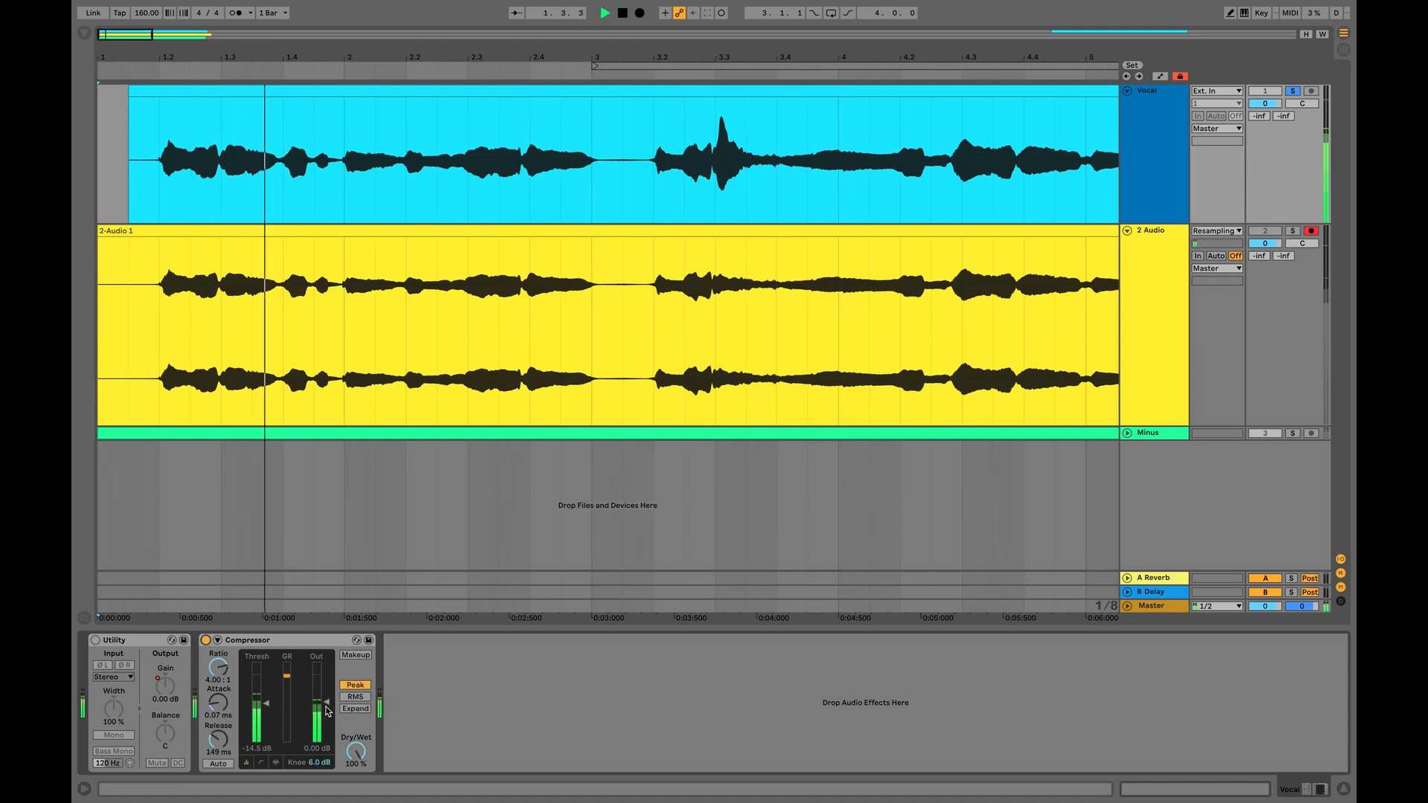
drag(327, 710, 327, 697)
click(206, 640)
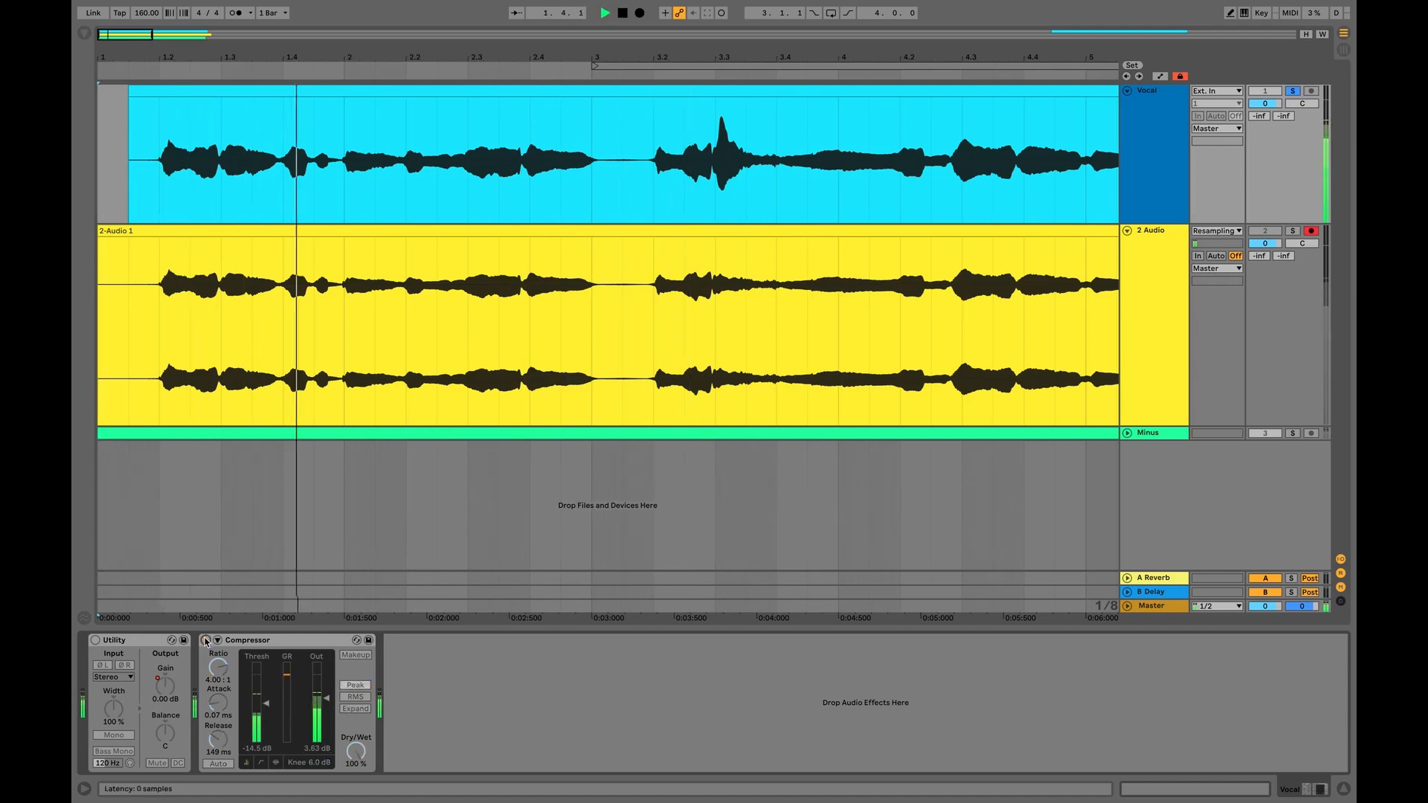
click(206, 640)
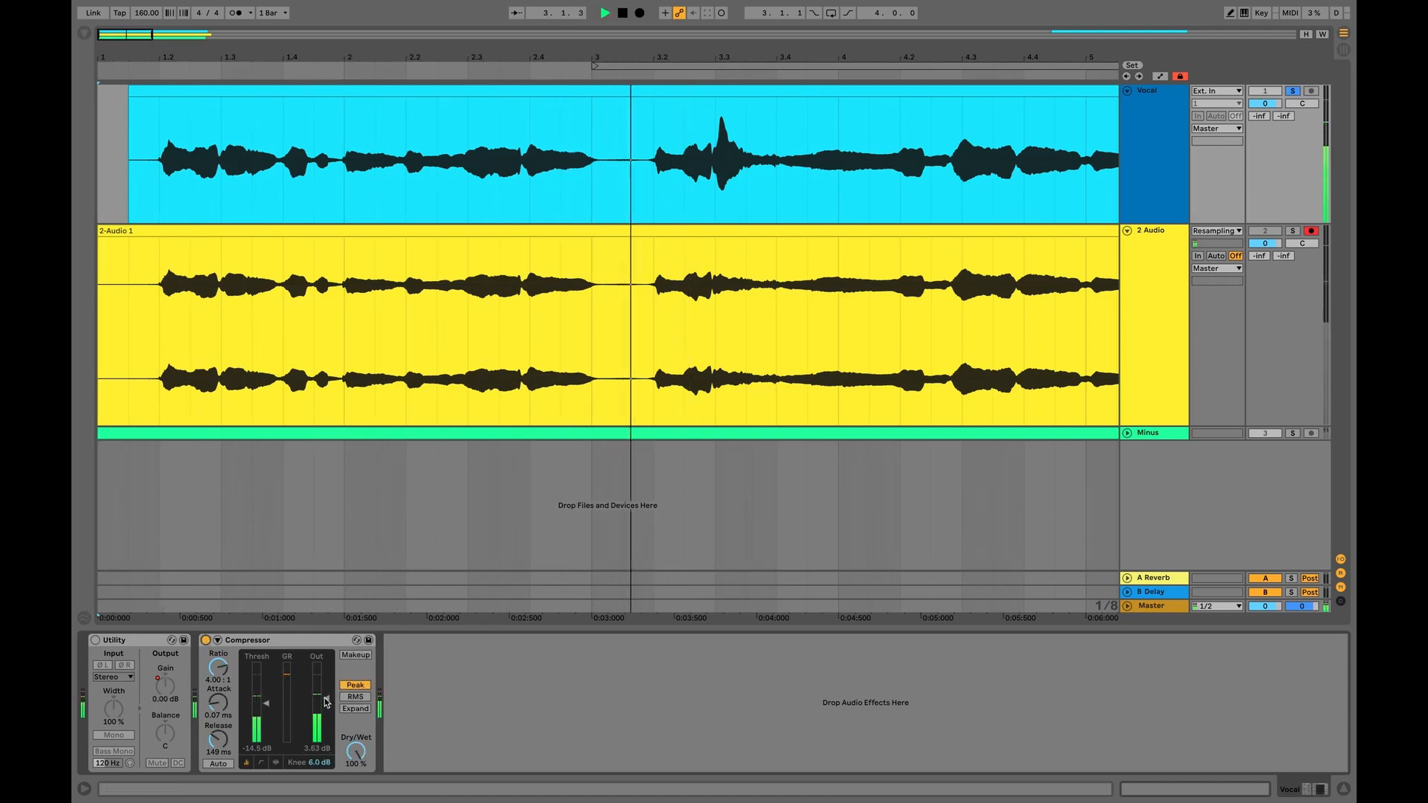
drag(325, 703, 329, 704)
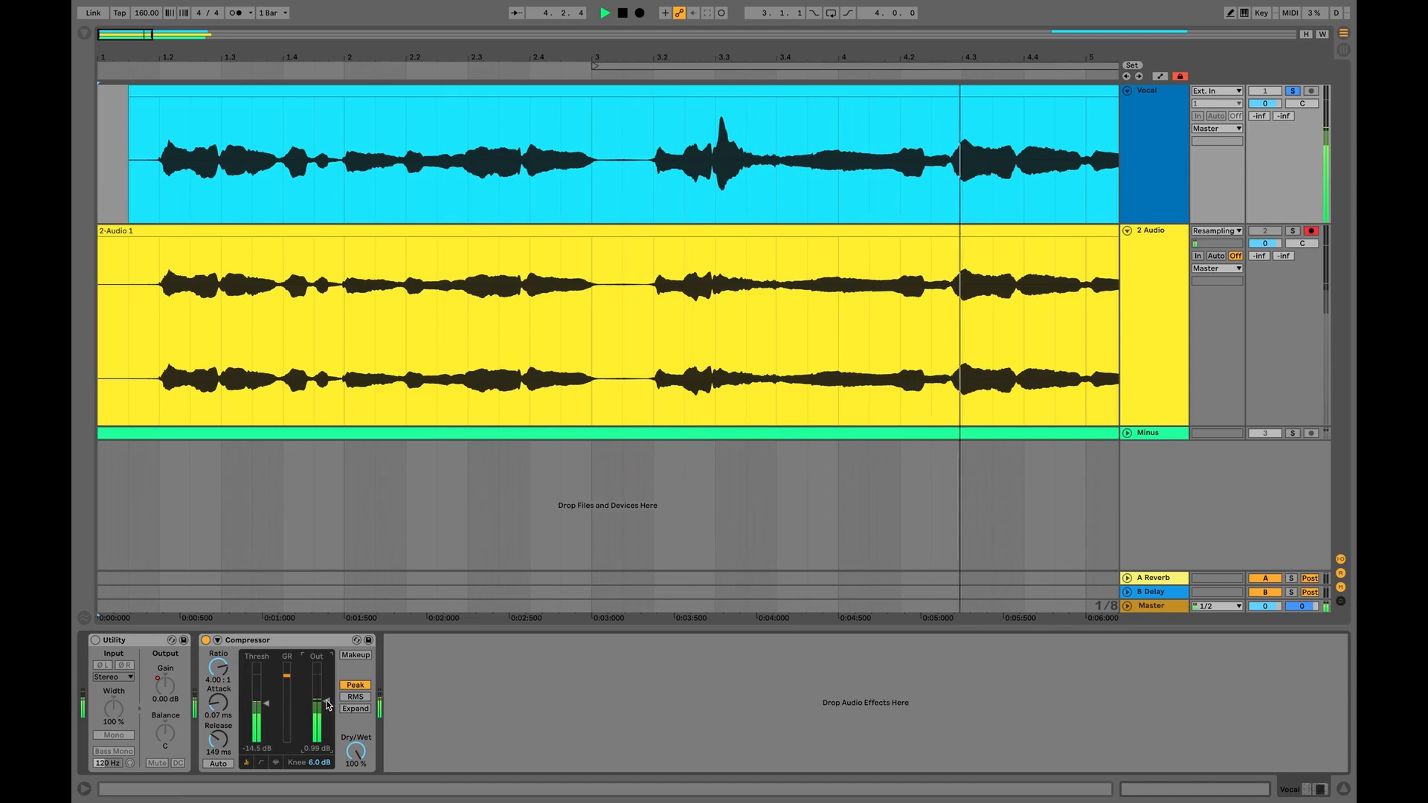
click(205, 640)
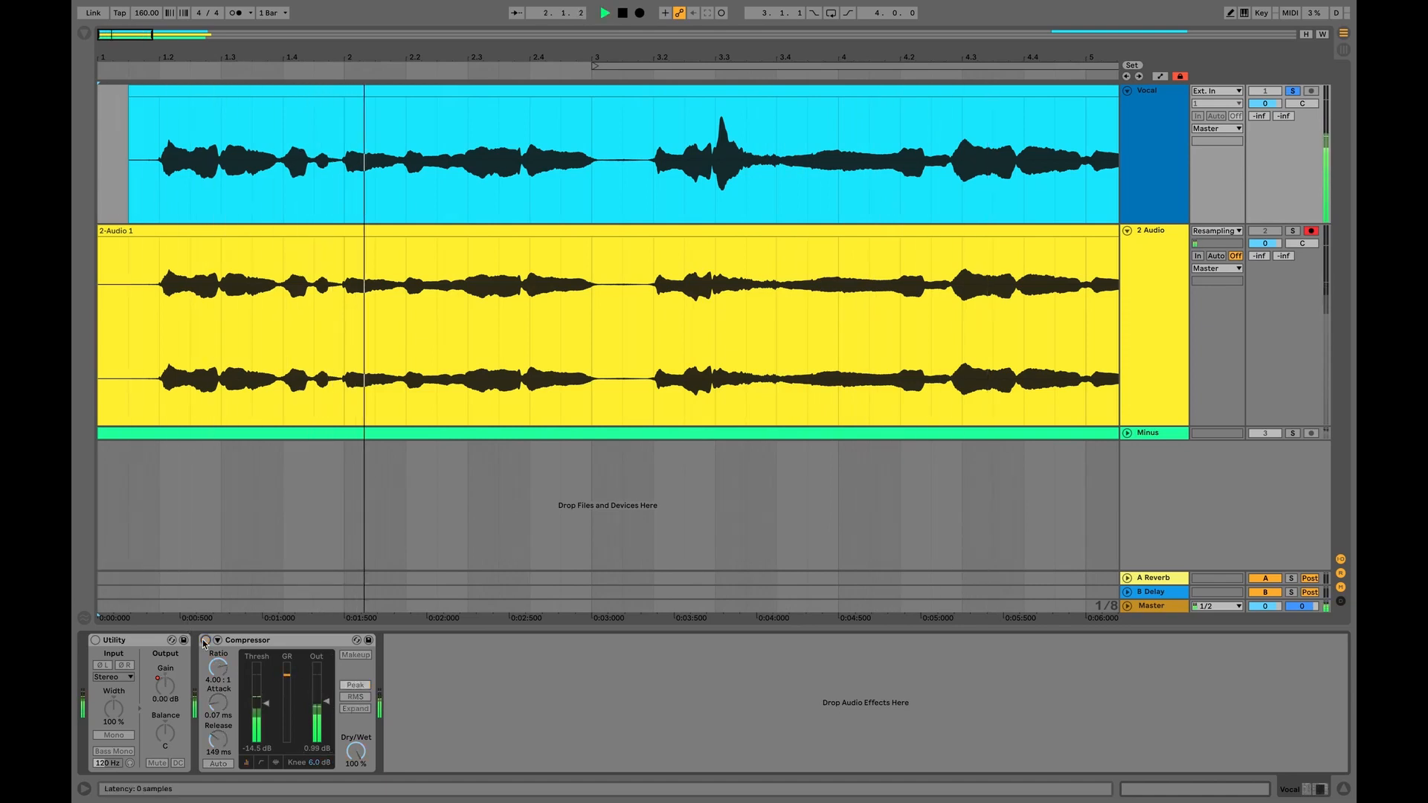
click(206, 640)
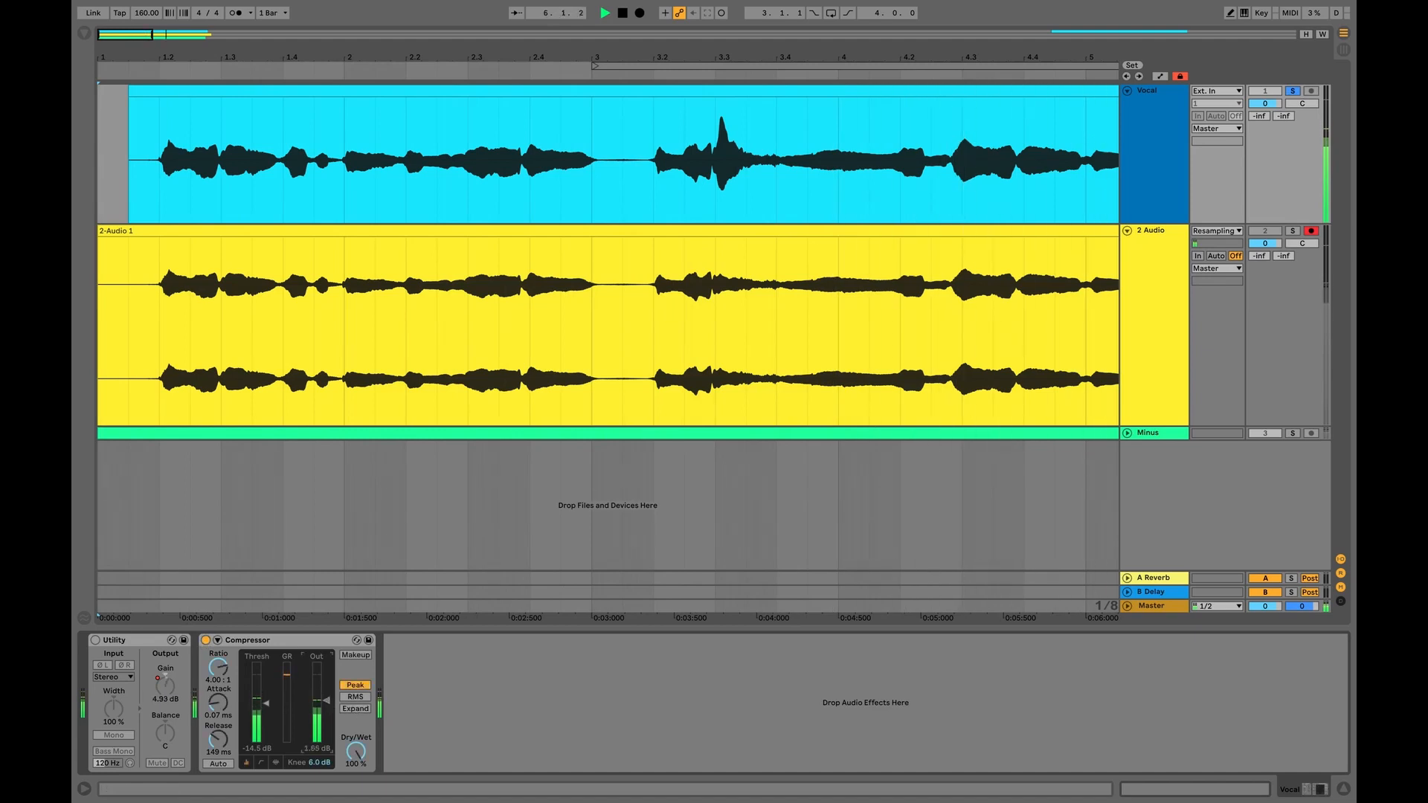
click(206, 640)
click(206, 640)
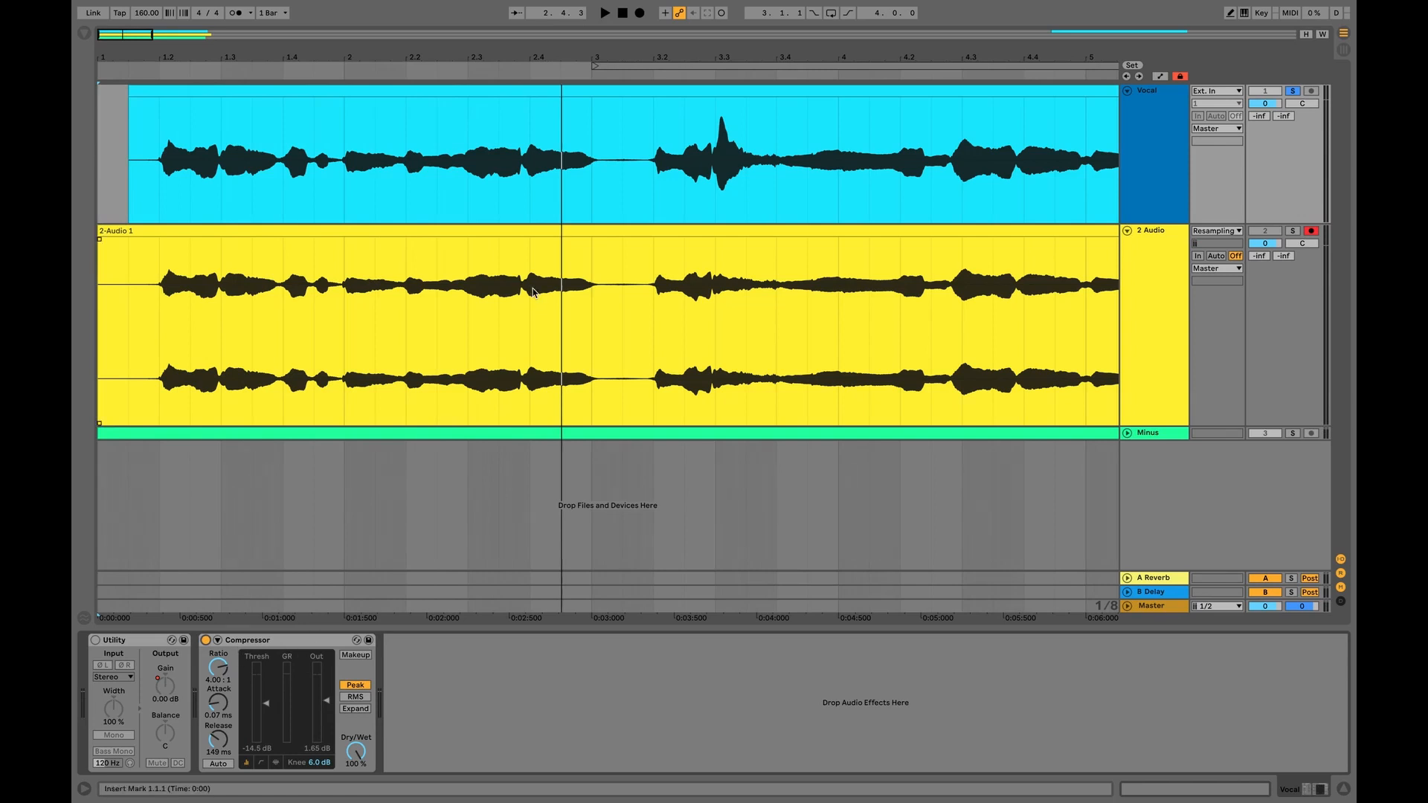
Insert a new audio track directly below 2 Audio and set its input to Resampling
click(1140, 293)
key(ctrl+t)
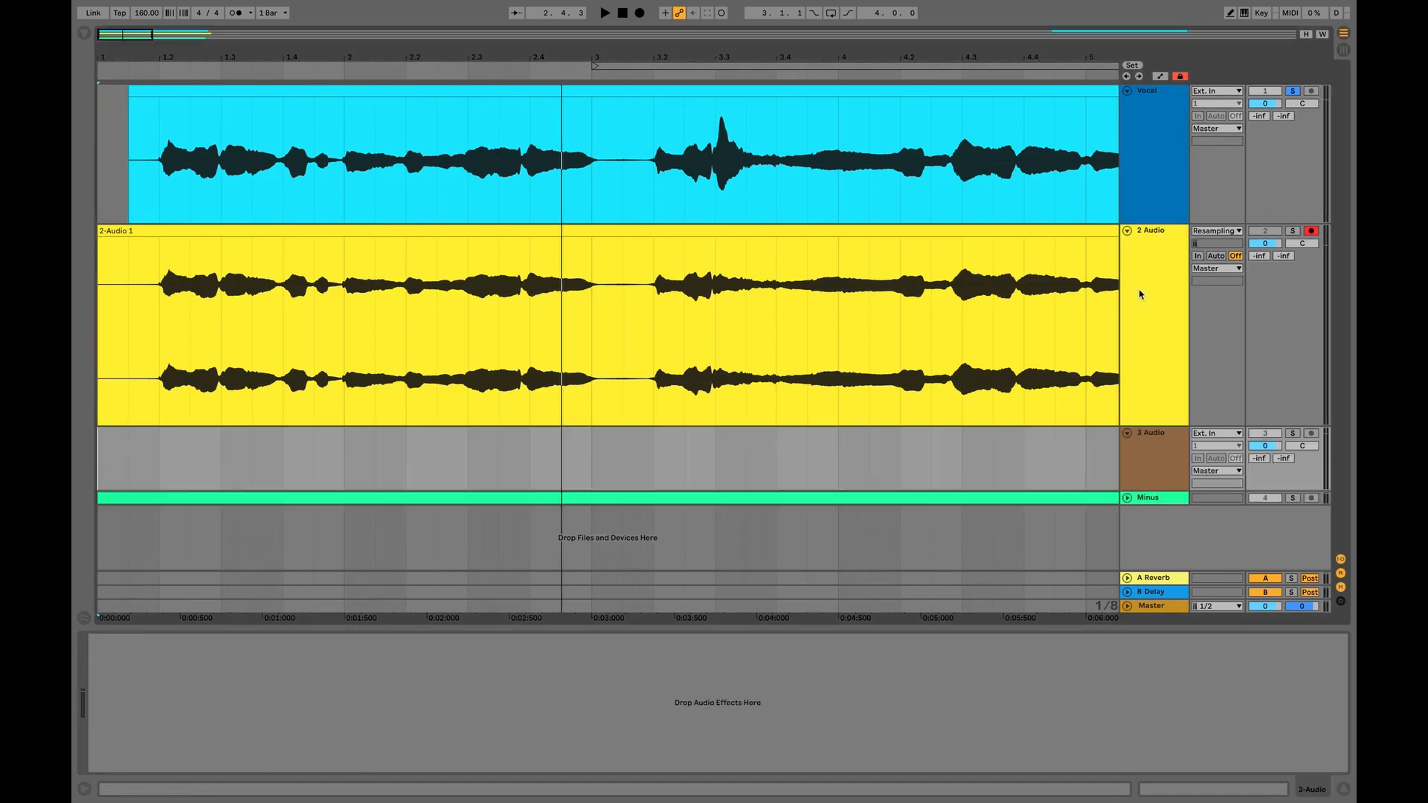
click(1159, 429)
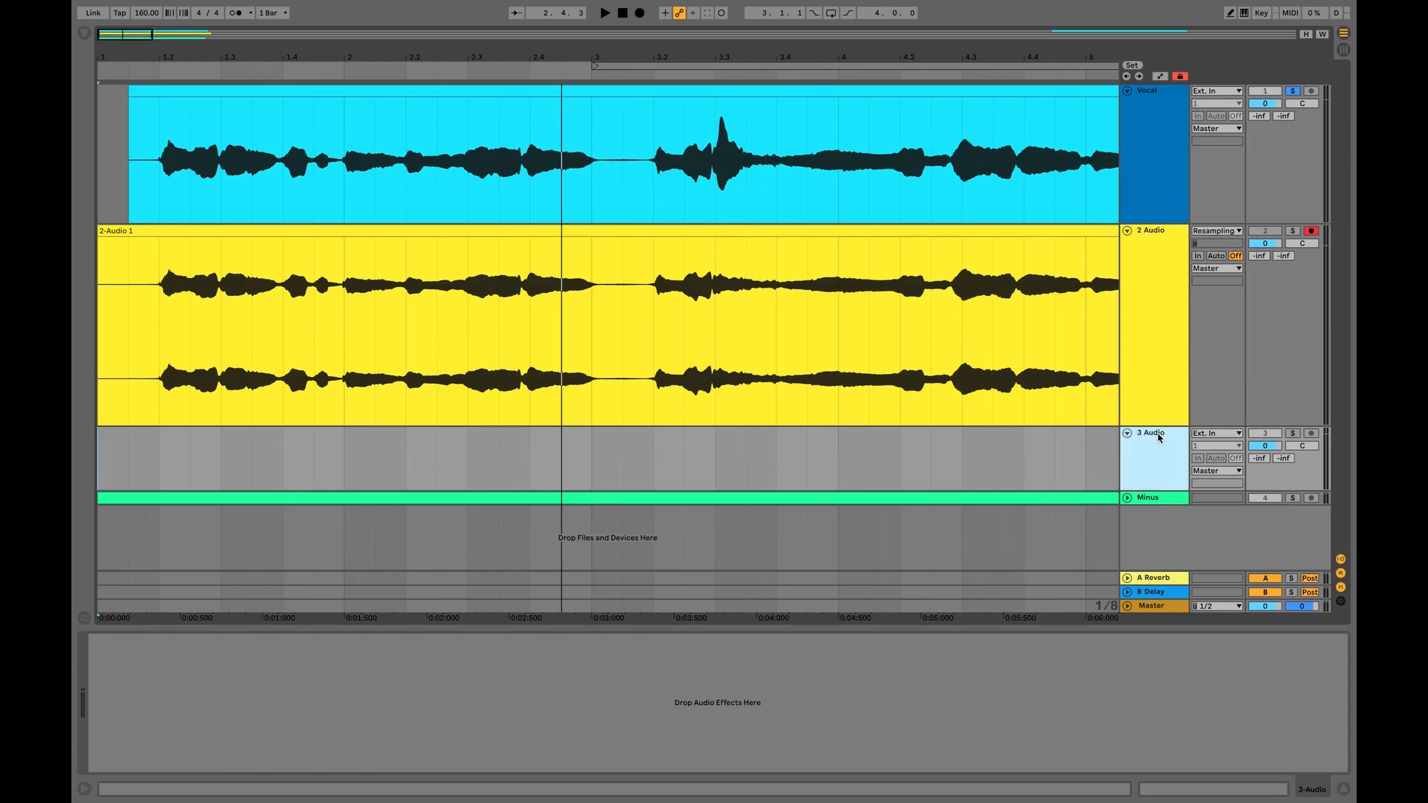
click(1216, 433)
click(1203, 484)
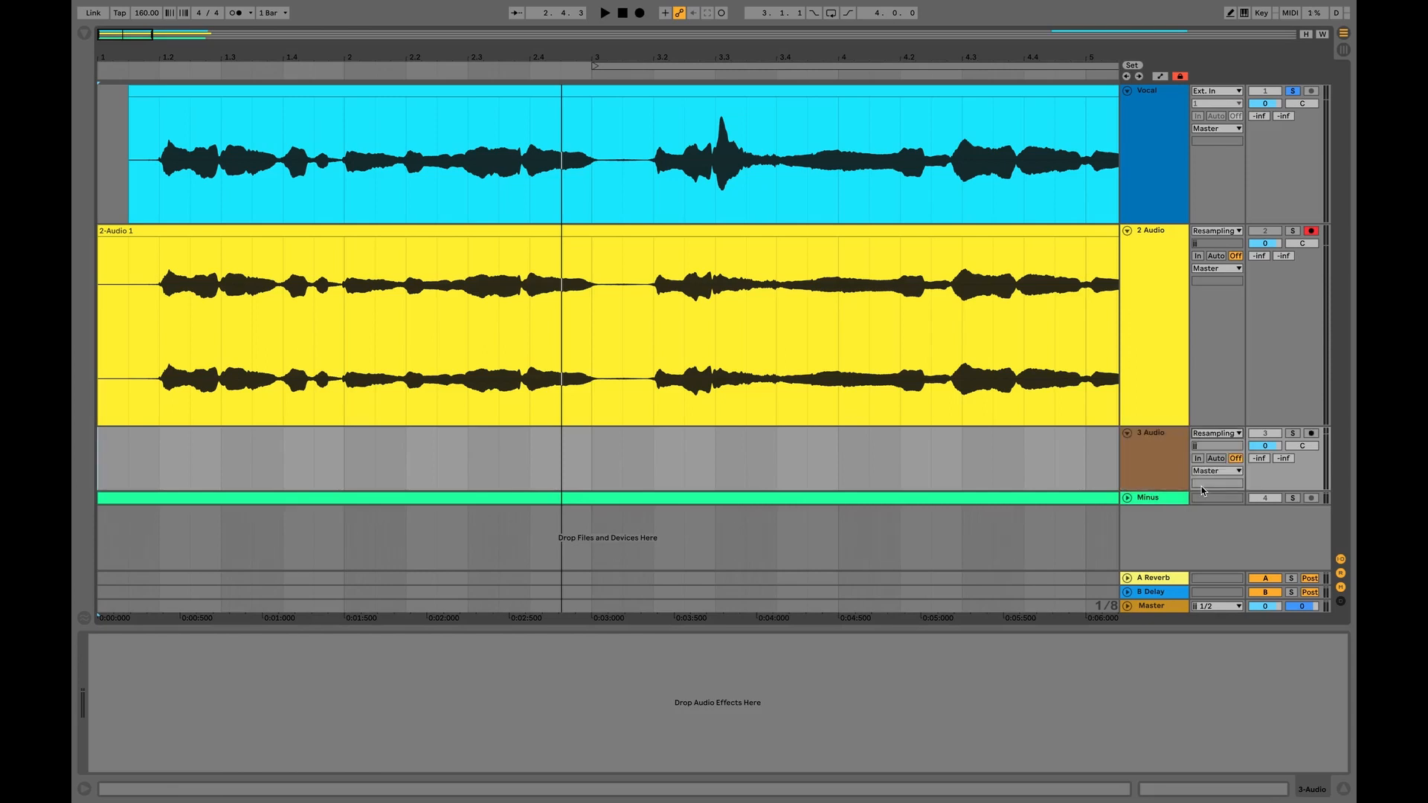
click(1151, 290)
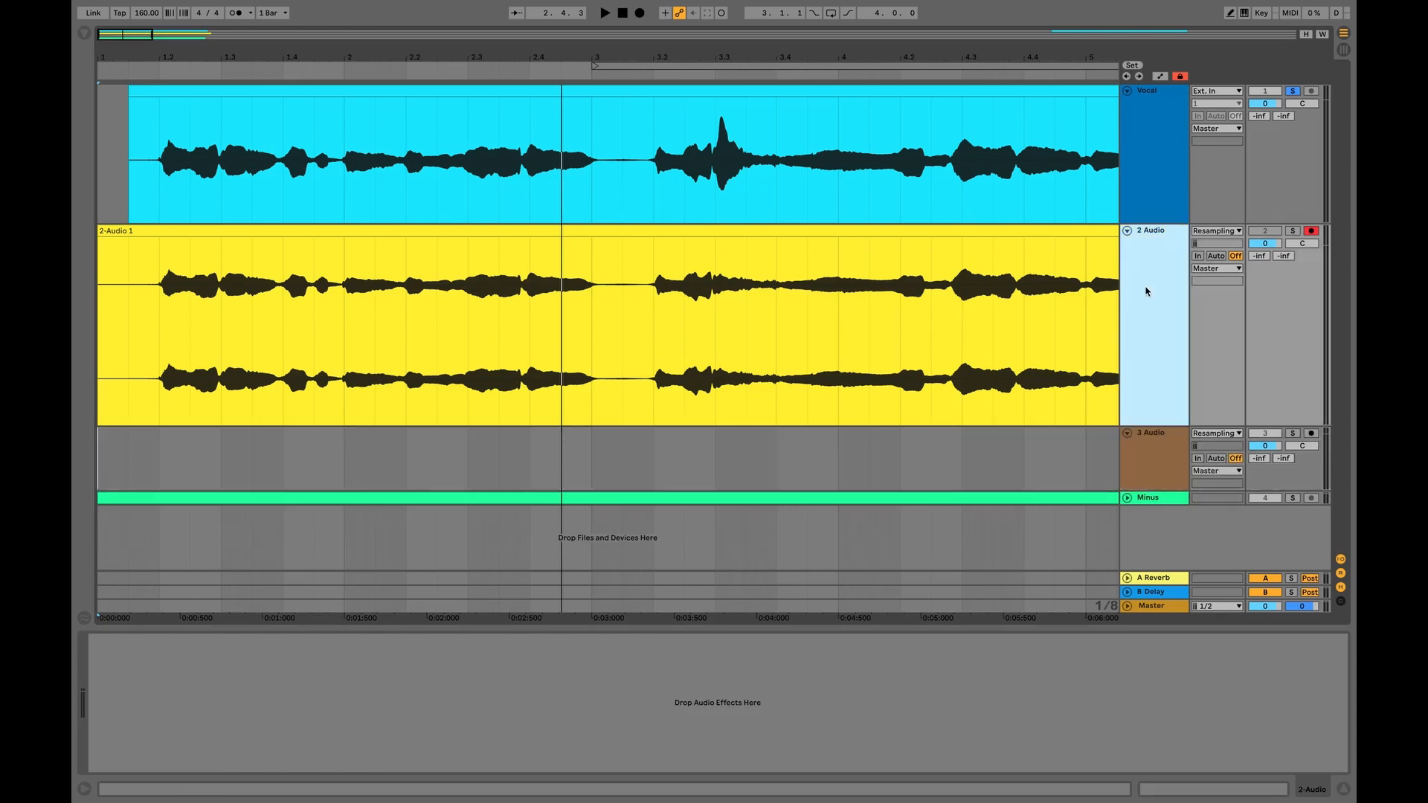
drag(592, 332, 796, 332)
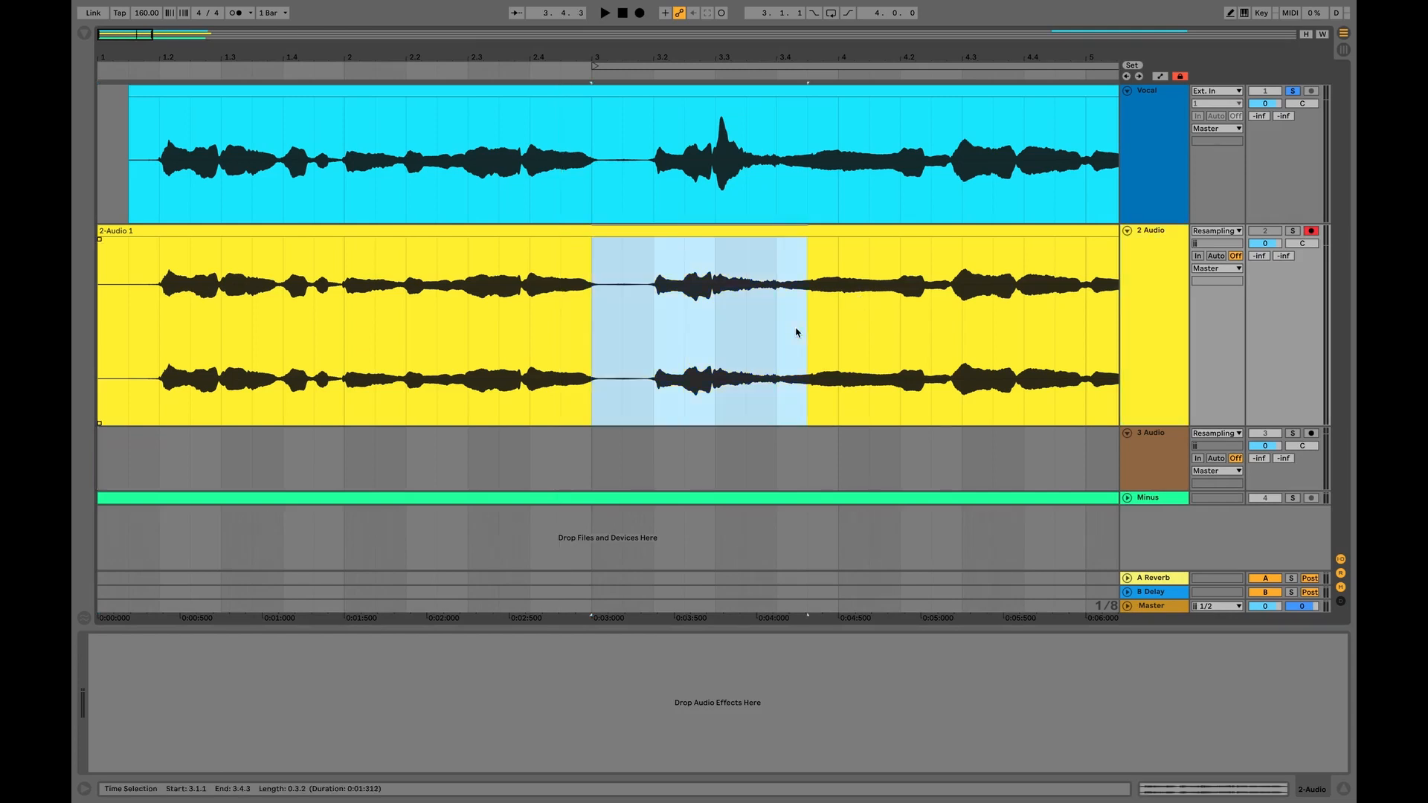
click(1145, 466)
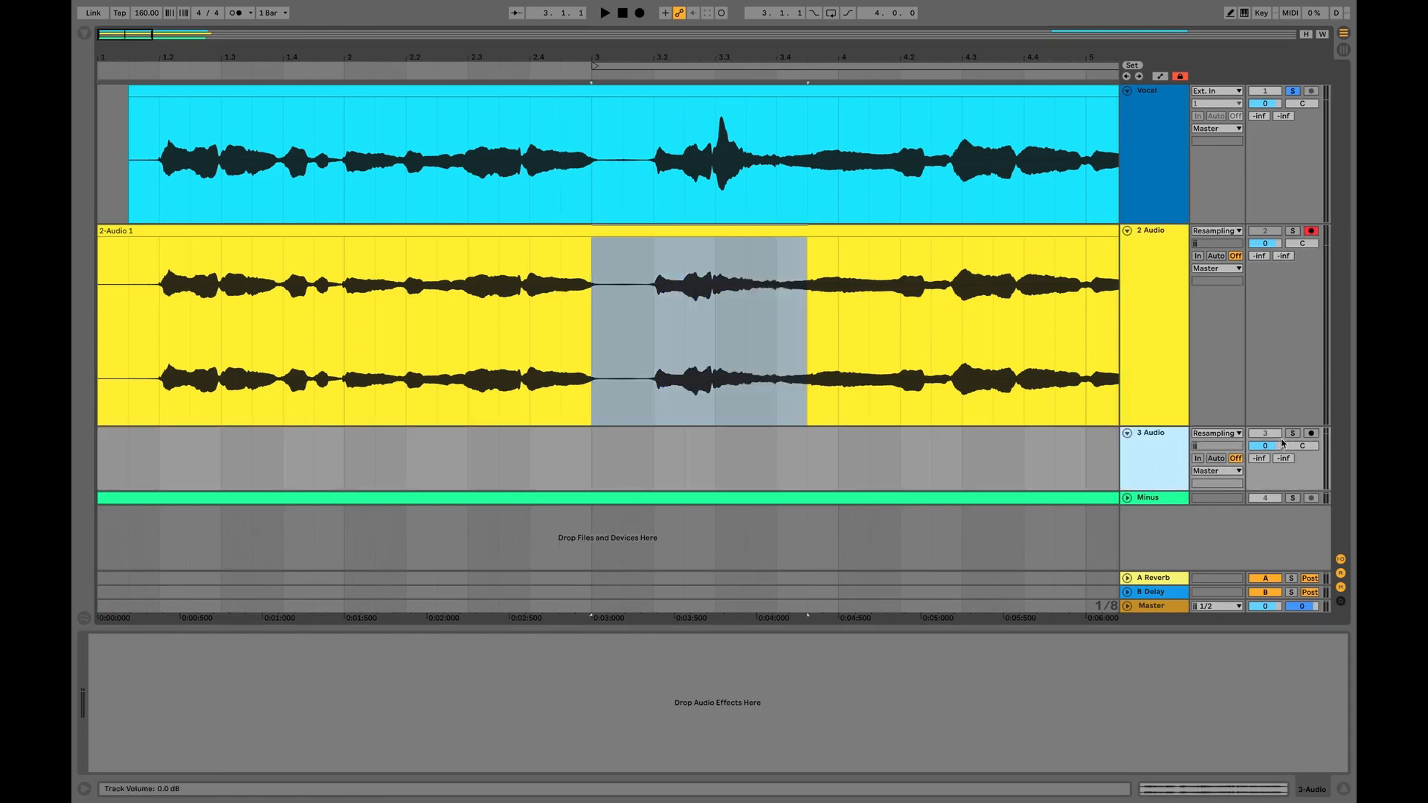
Arm the 3 Audio track and record the compressed vocal from 1.1.1 until past the end of the Vocal clip
click(1309, 434)
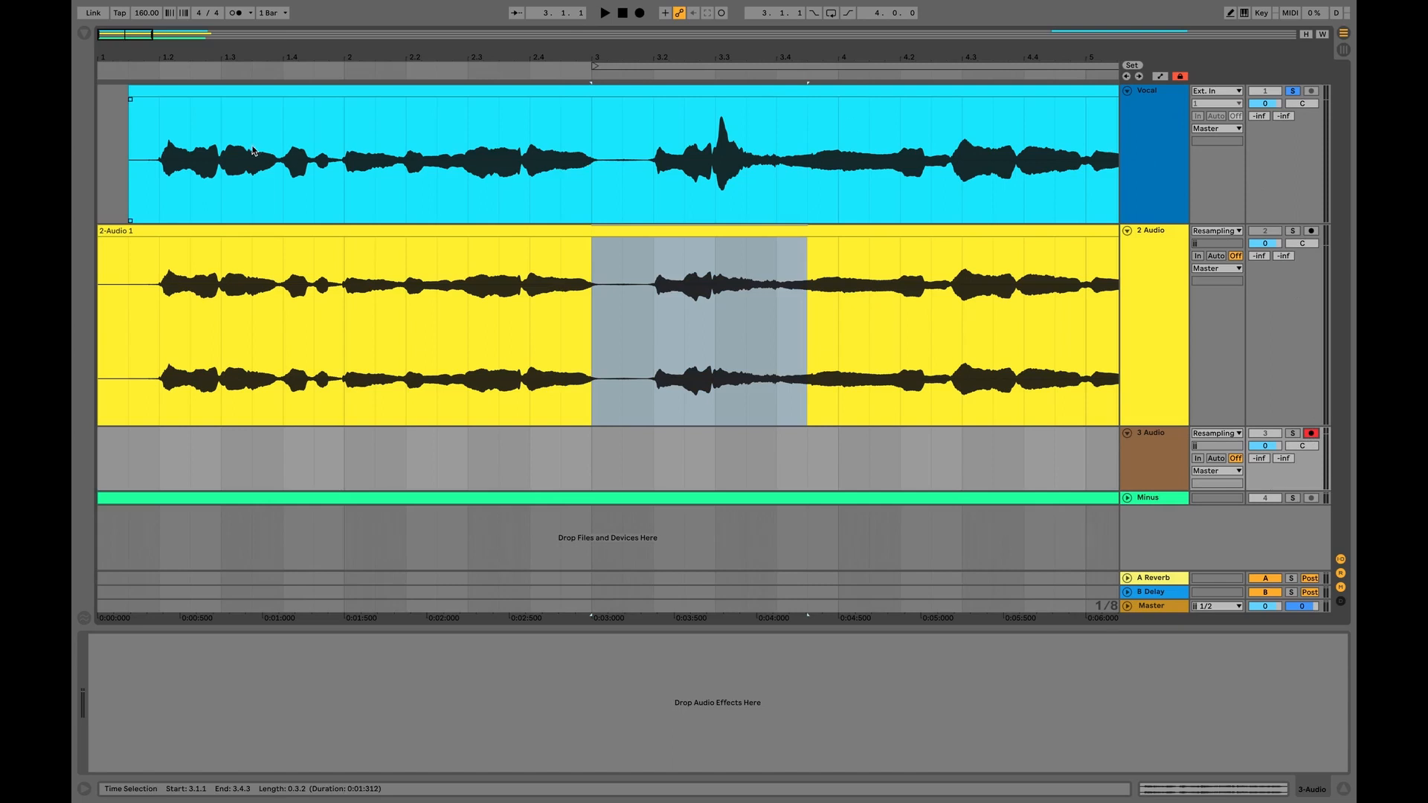
click(100, 186)
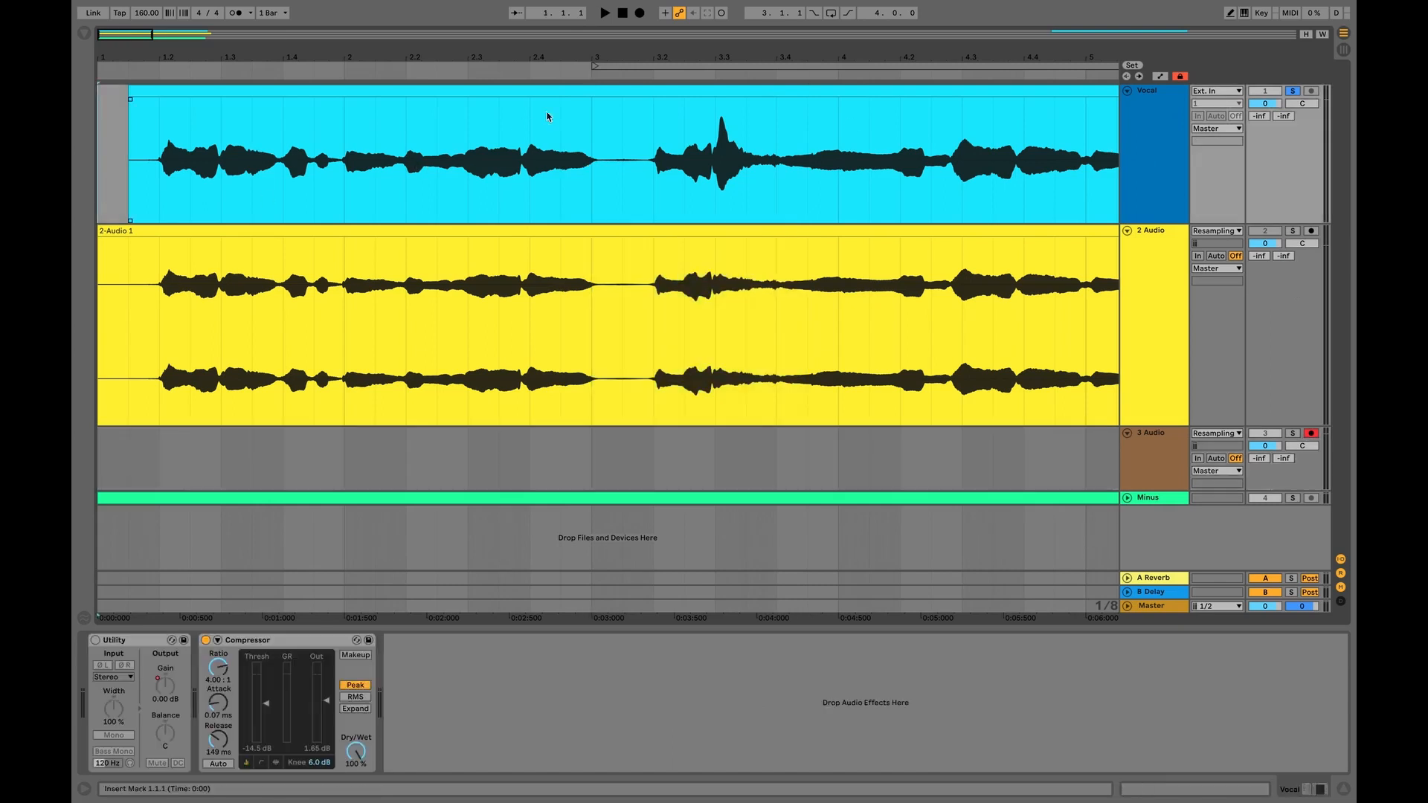
click(639, 12)
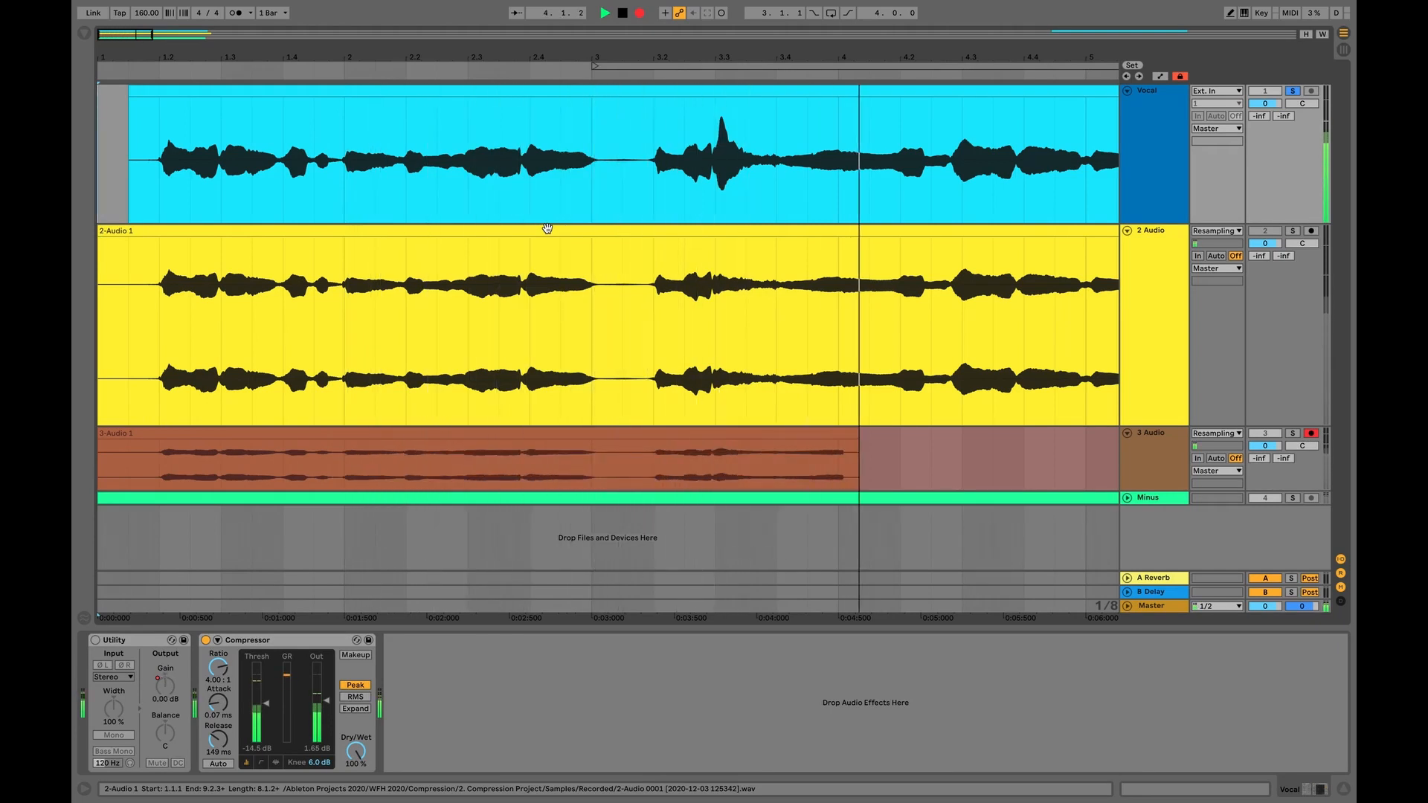
key(minus)
key(minus)
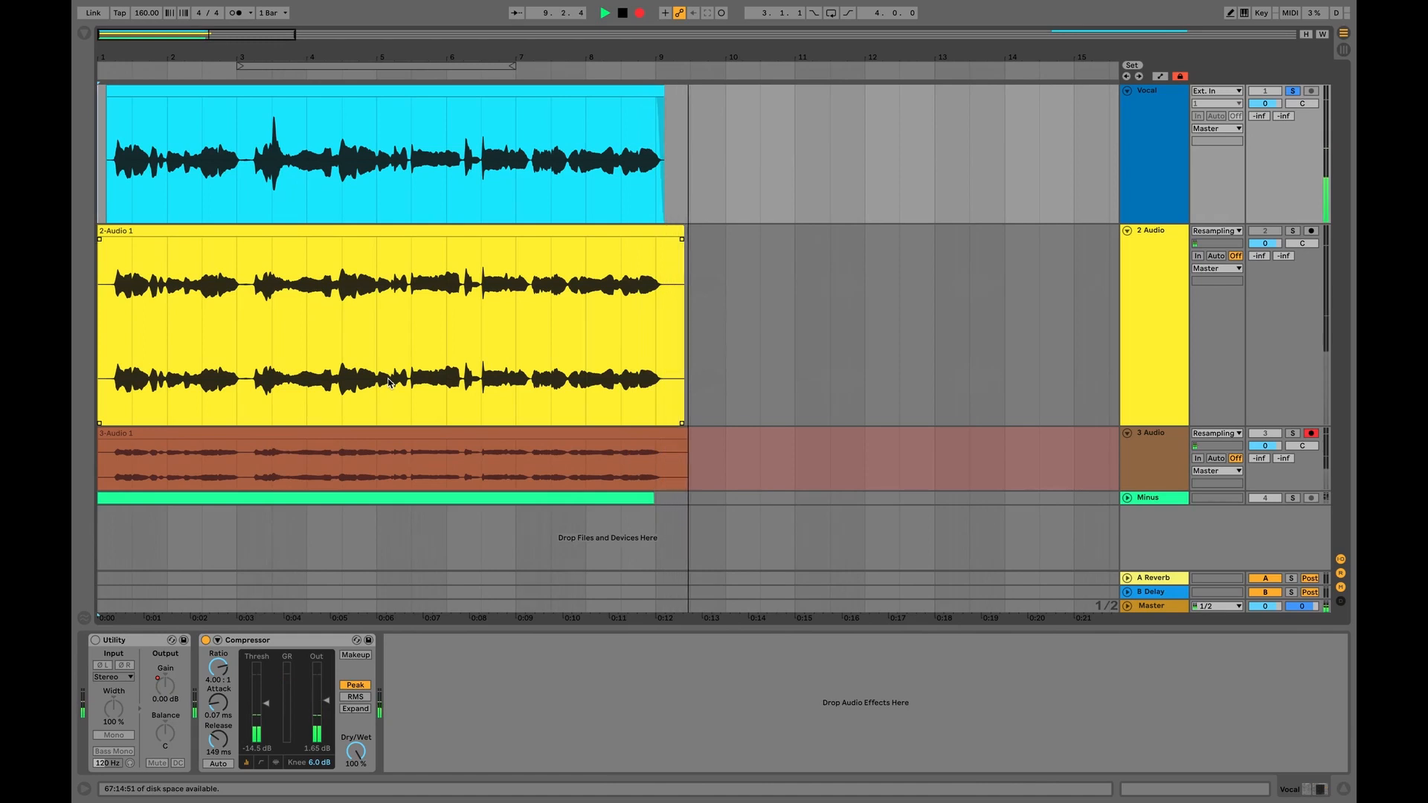
key(space)
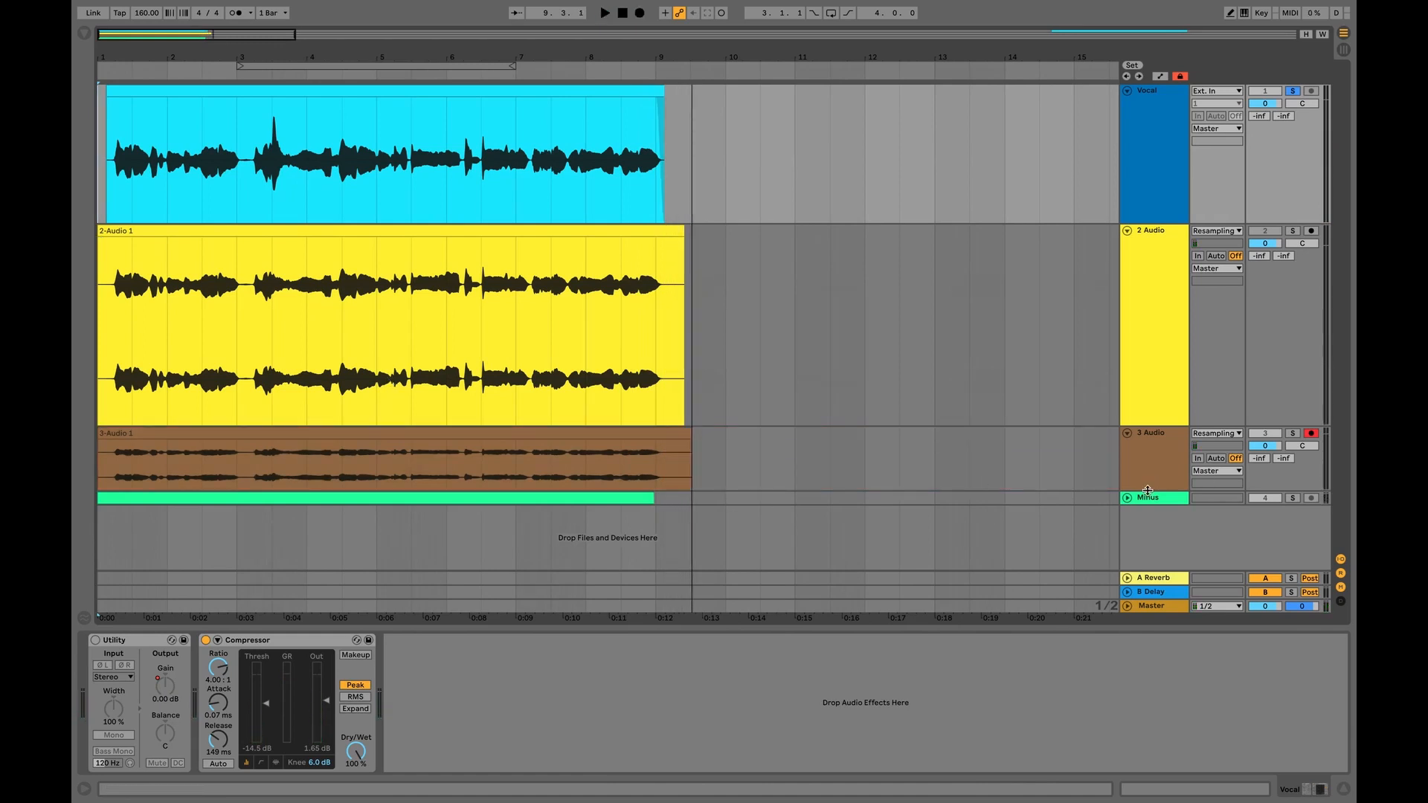
Enlarge the height of the 3 Audio track so its recorded waveform is easier to read
drag(1147, 491, 1147, 565)
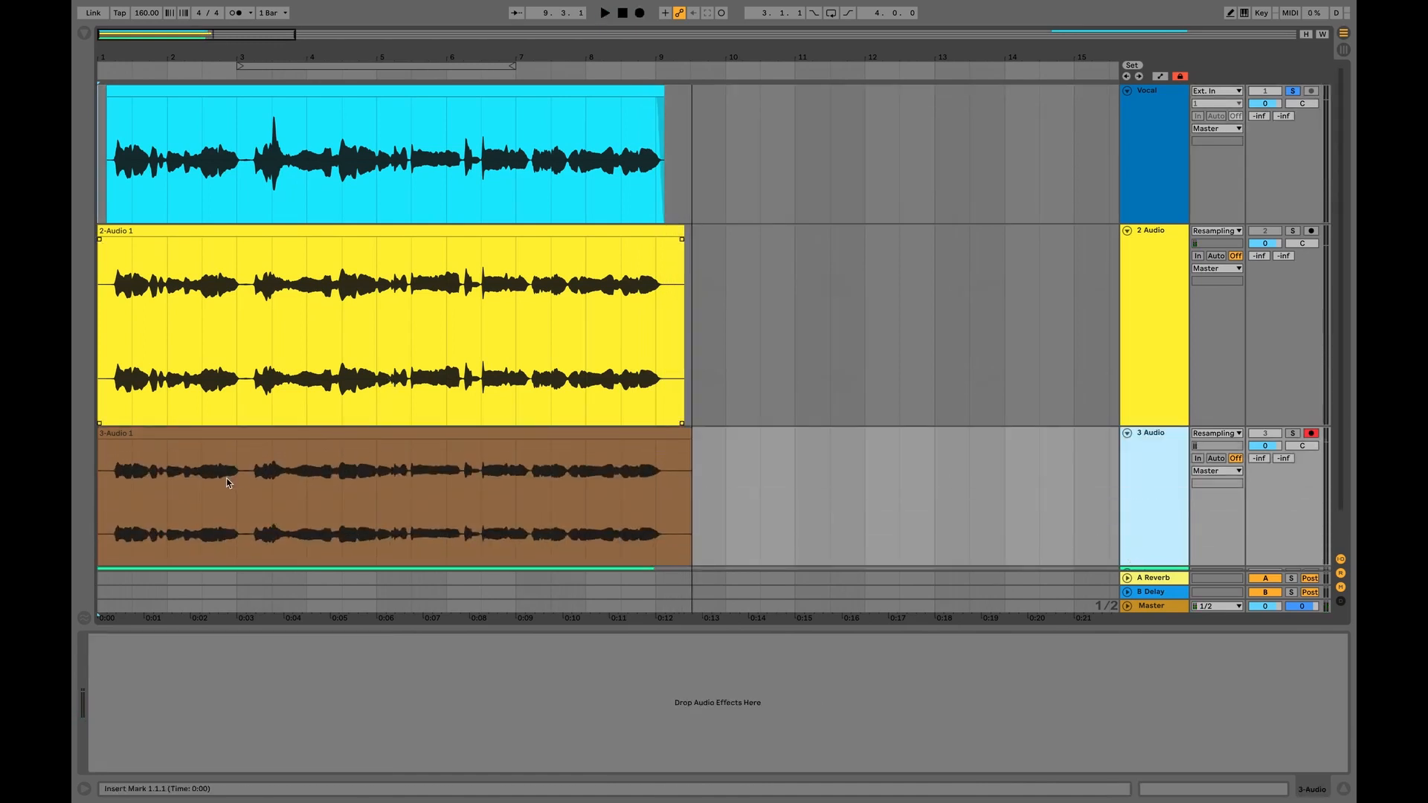
click(227, 477)
scroll(226, 478, up, 5)
scroll(226, 477, left, 5)
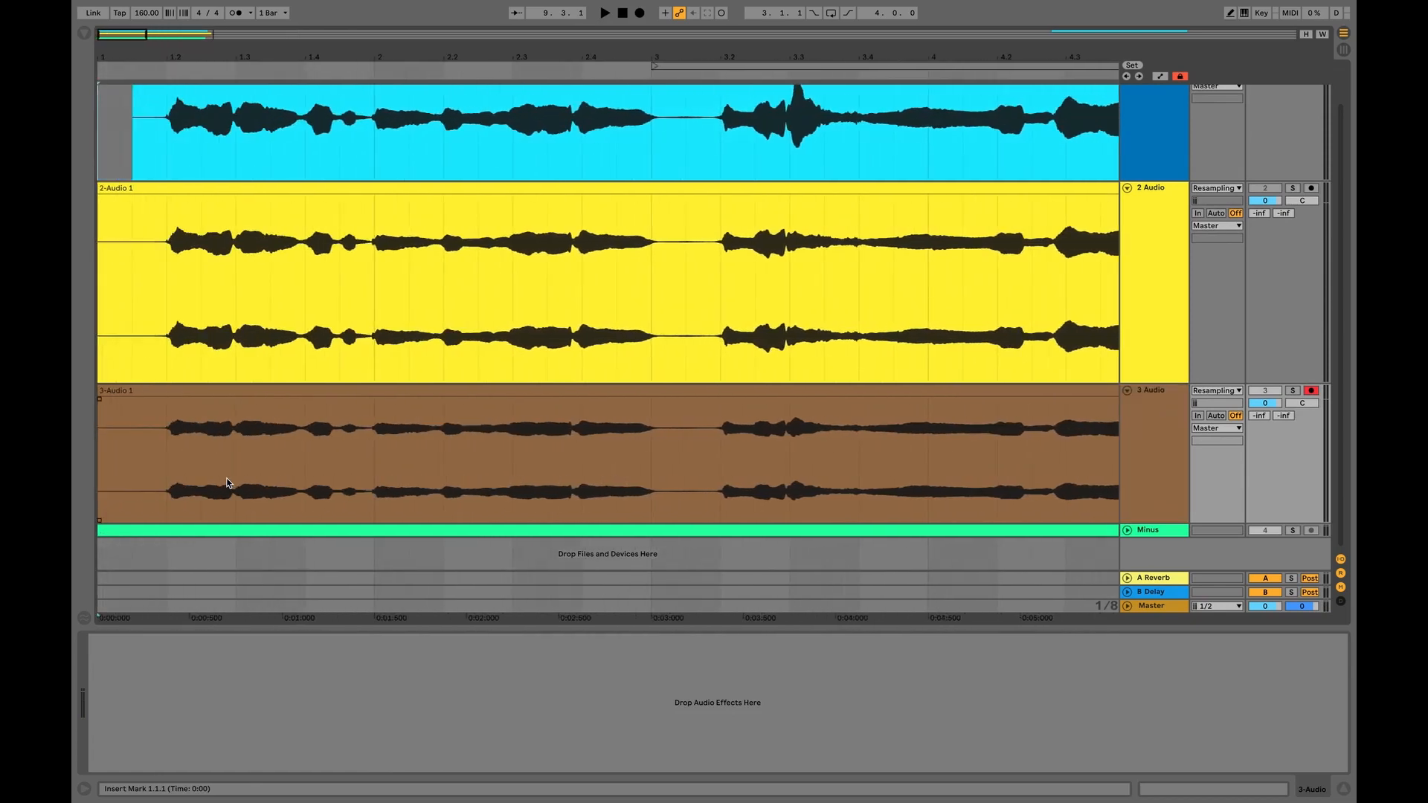
click(699, 455)
click(1158, 523)
drag(1157, 523, 1158, 556)
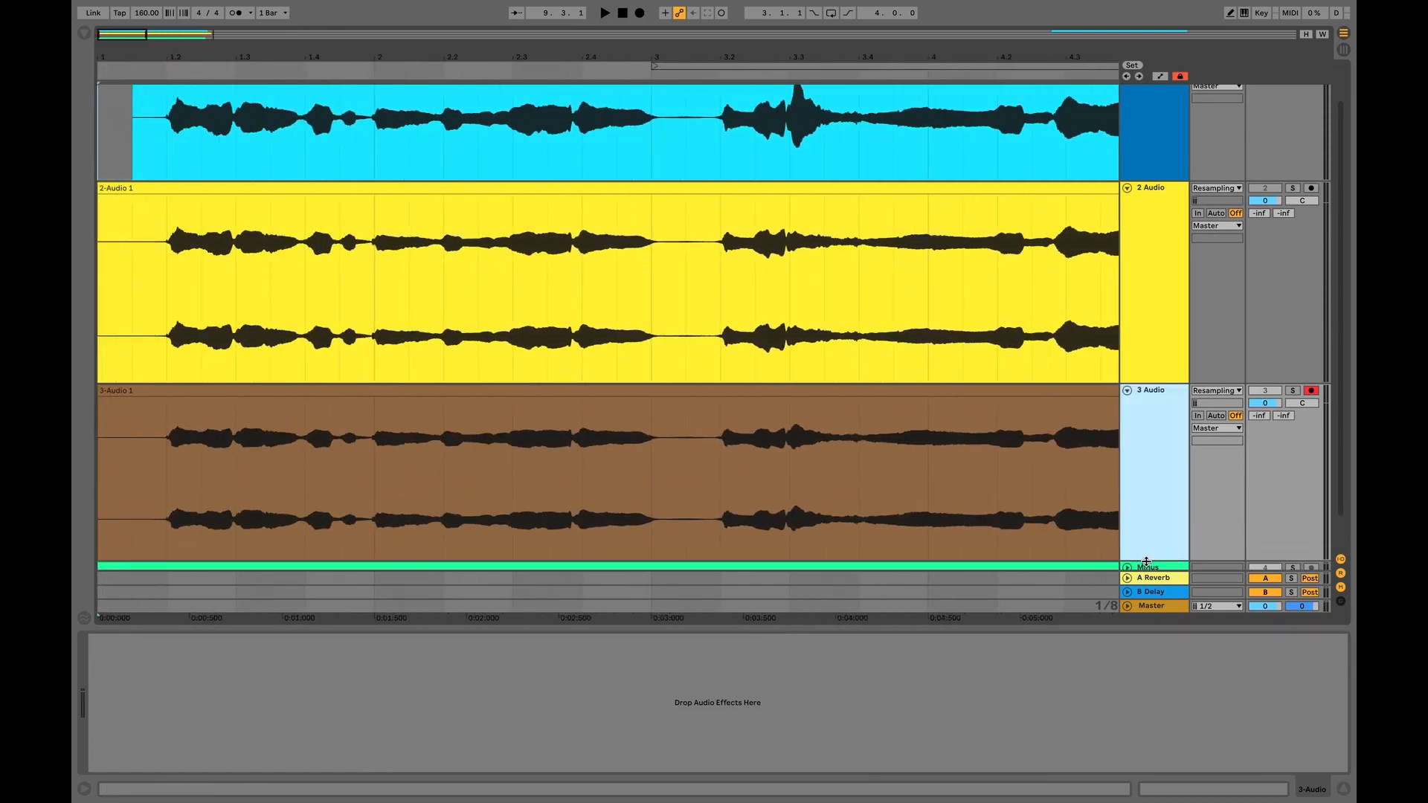
Examine the 3 Audio waveform against the Vocal and 2 Audio waveforms, marking the opening phrase from 1.2.1 to 2.4.1
click(546, 419)
scroll(546, 419, down, 2)
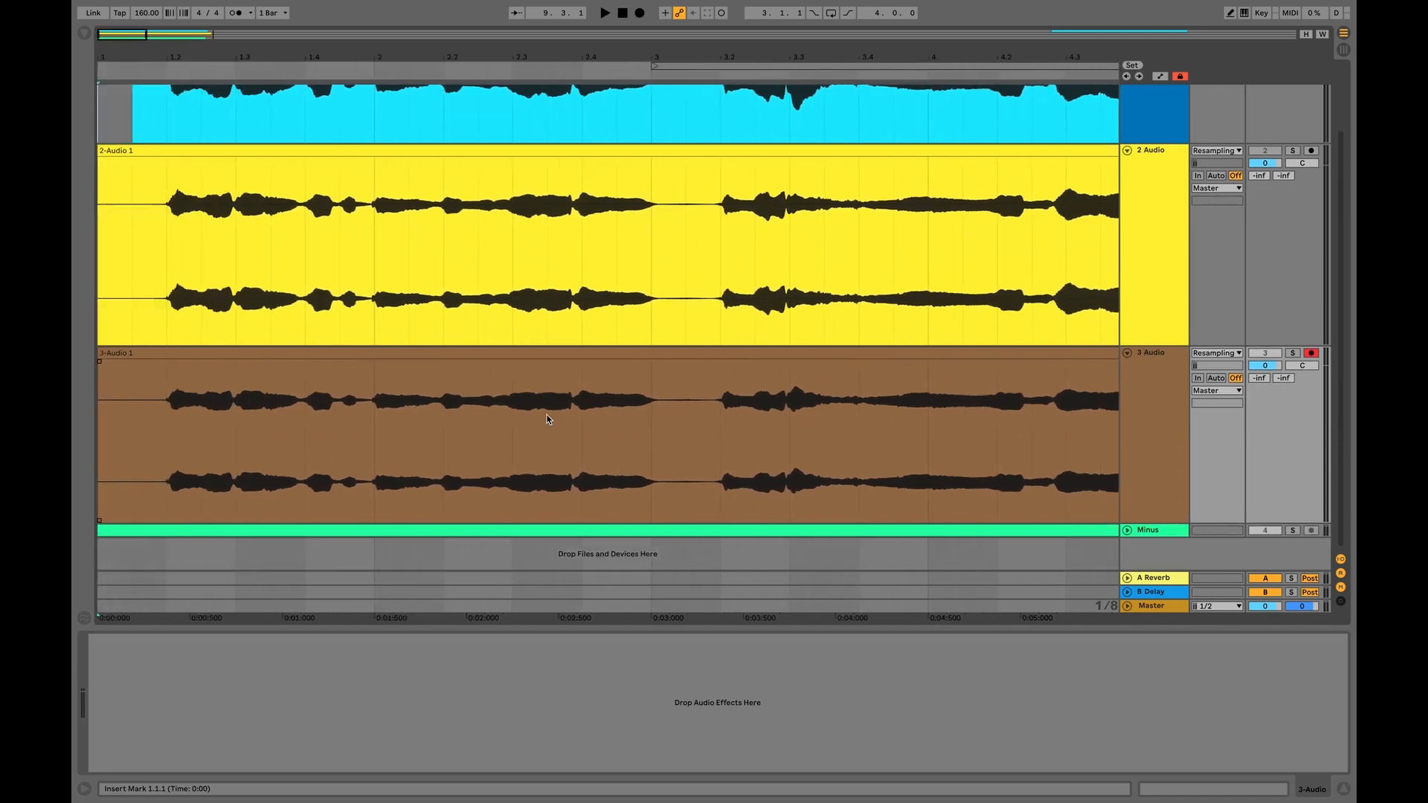
drag(160, 447, 346, 444)
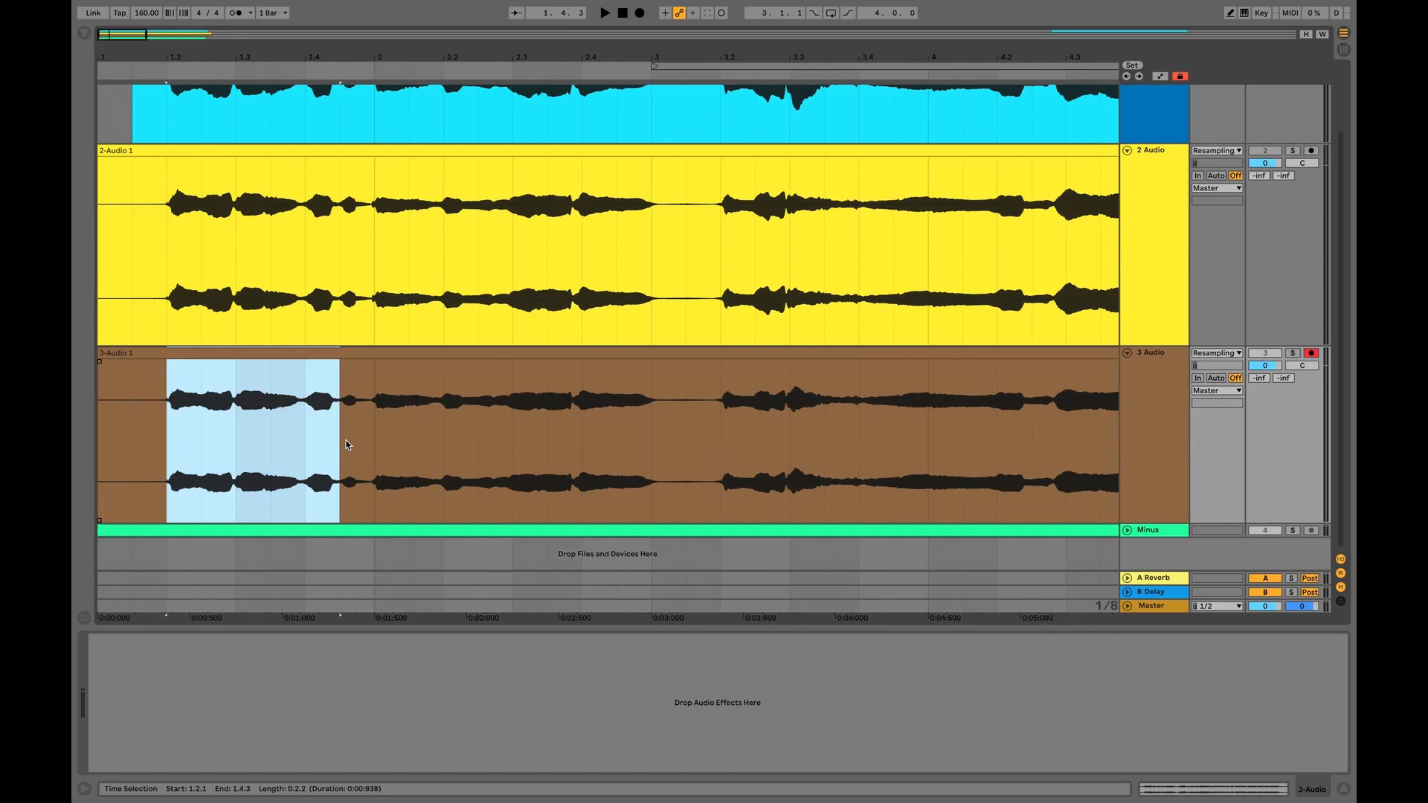
click(172, 456)
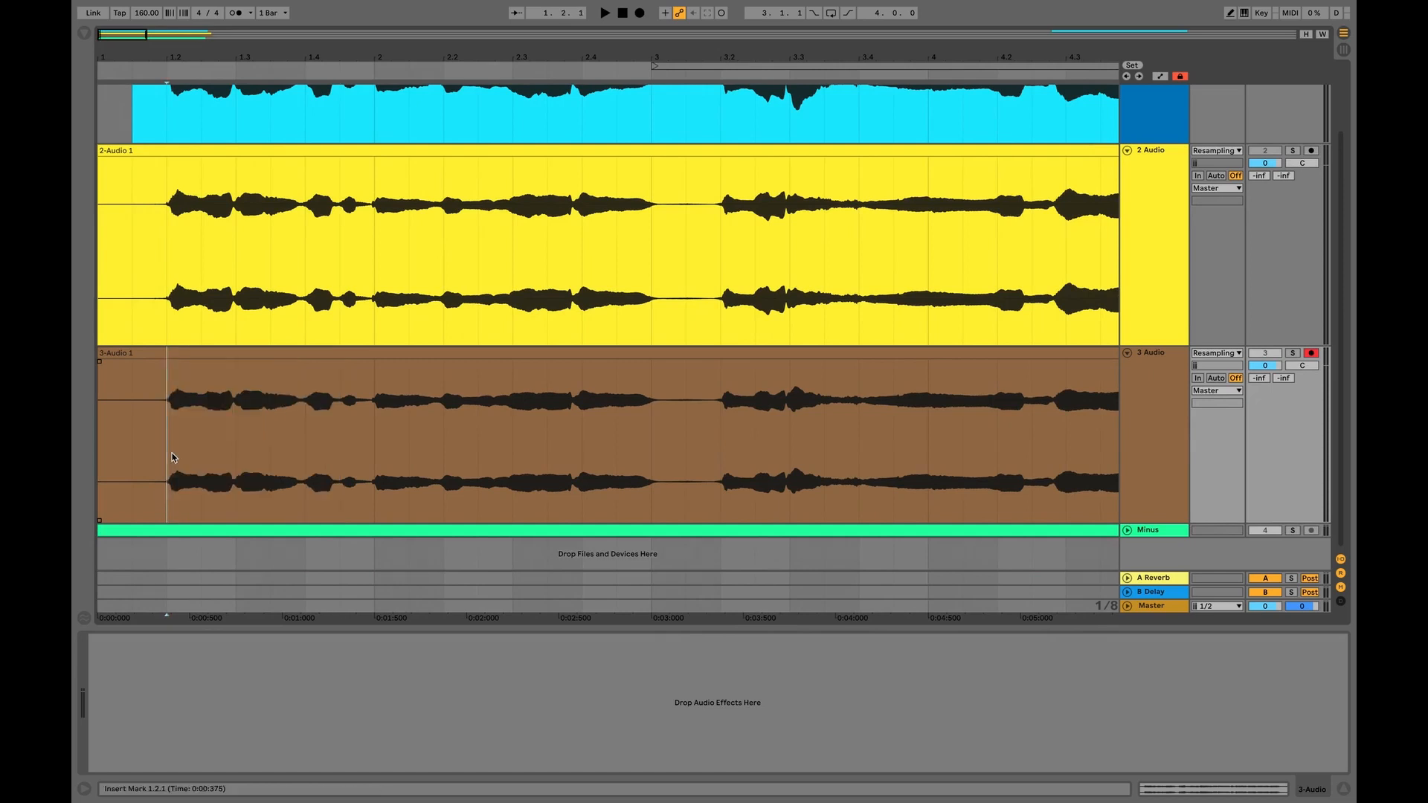
scroll(595, 475, right, 5)
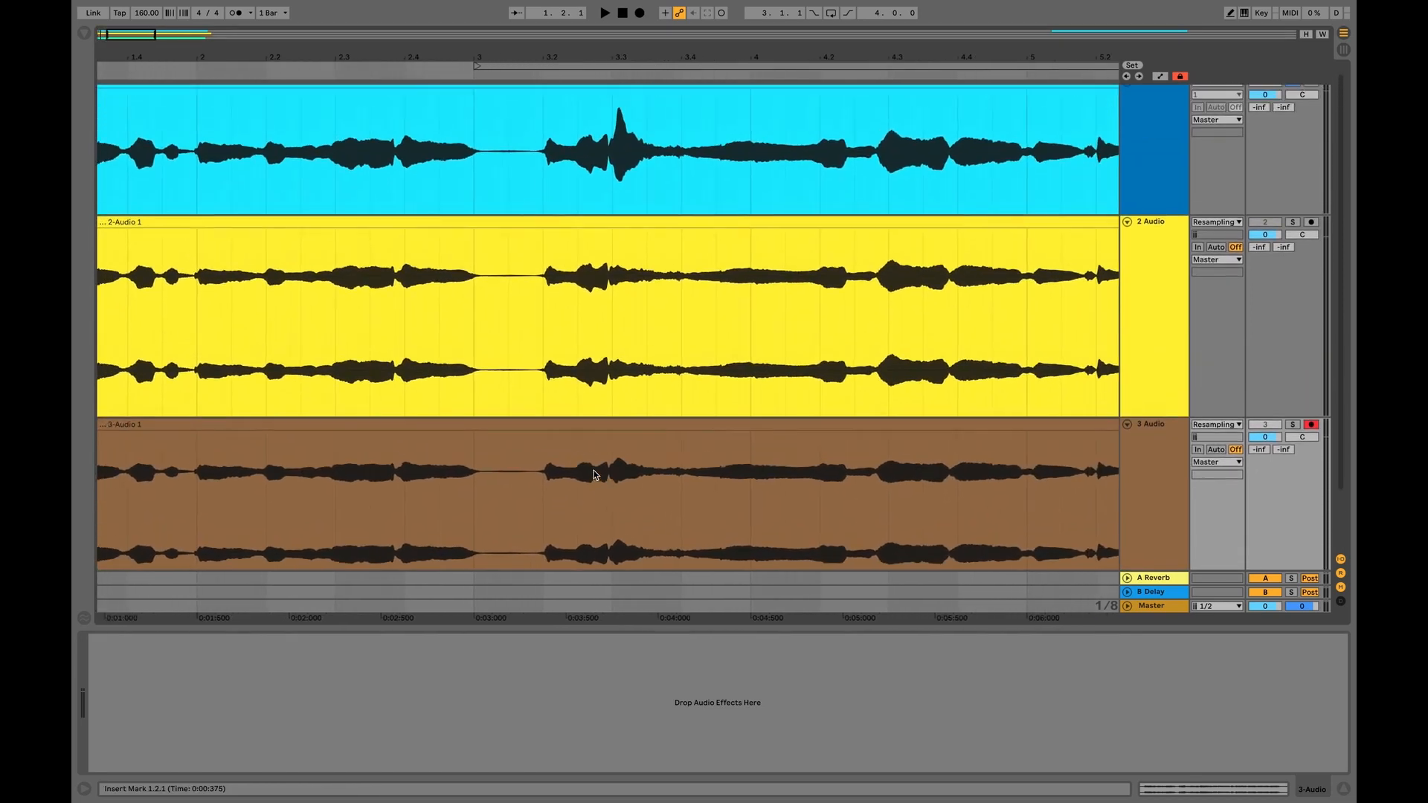
scroll(595, 475, left, 3)
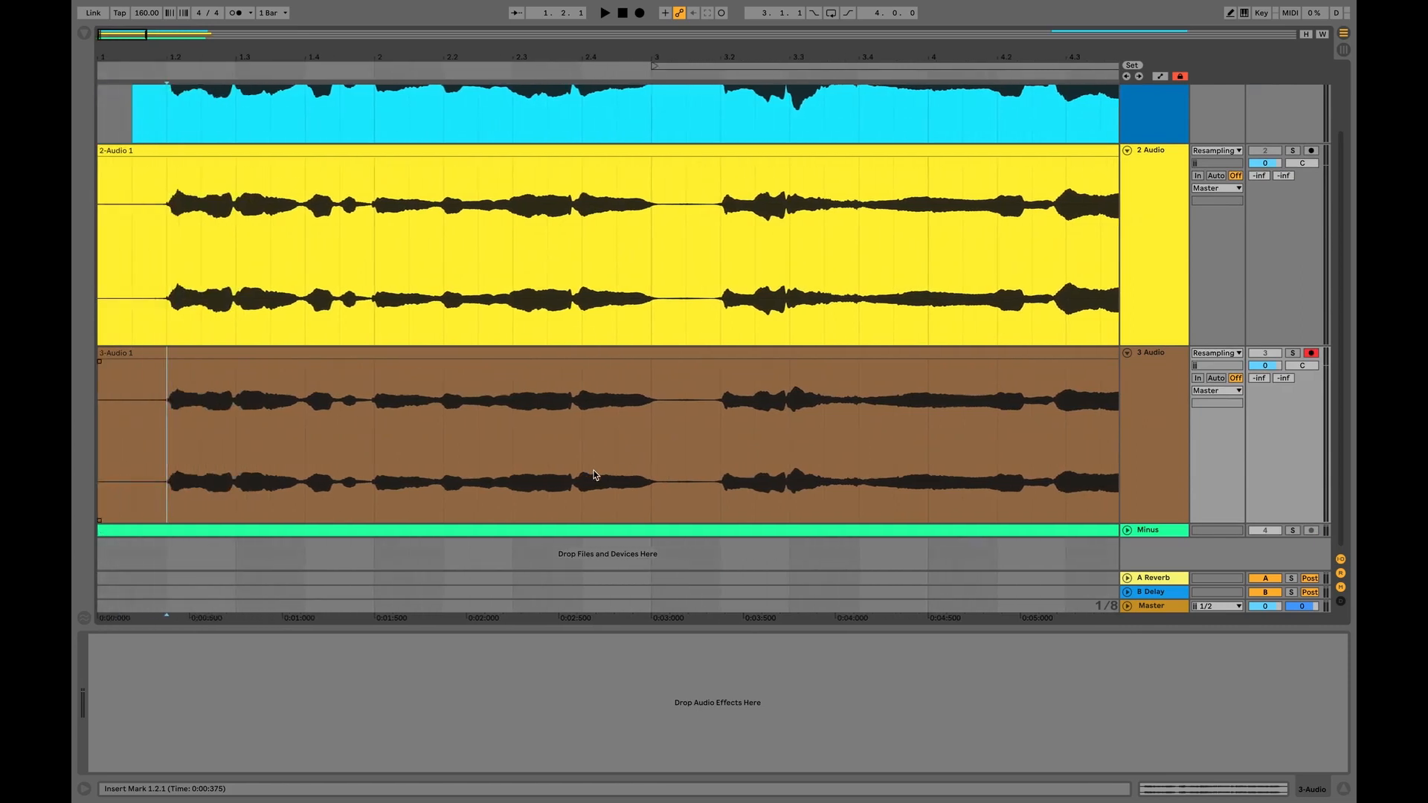
scroll(594, 471, down, 5)
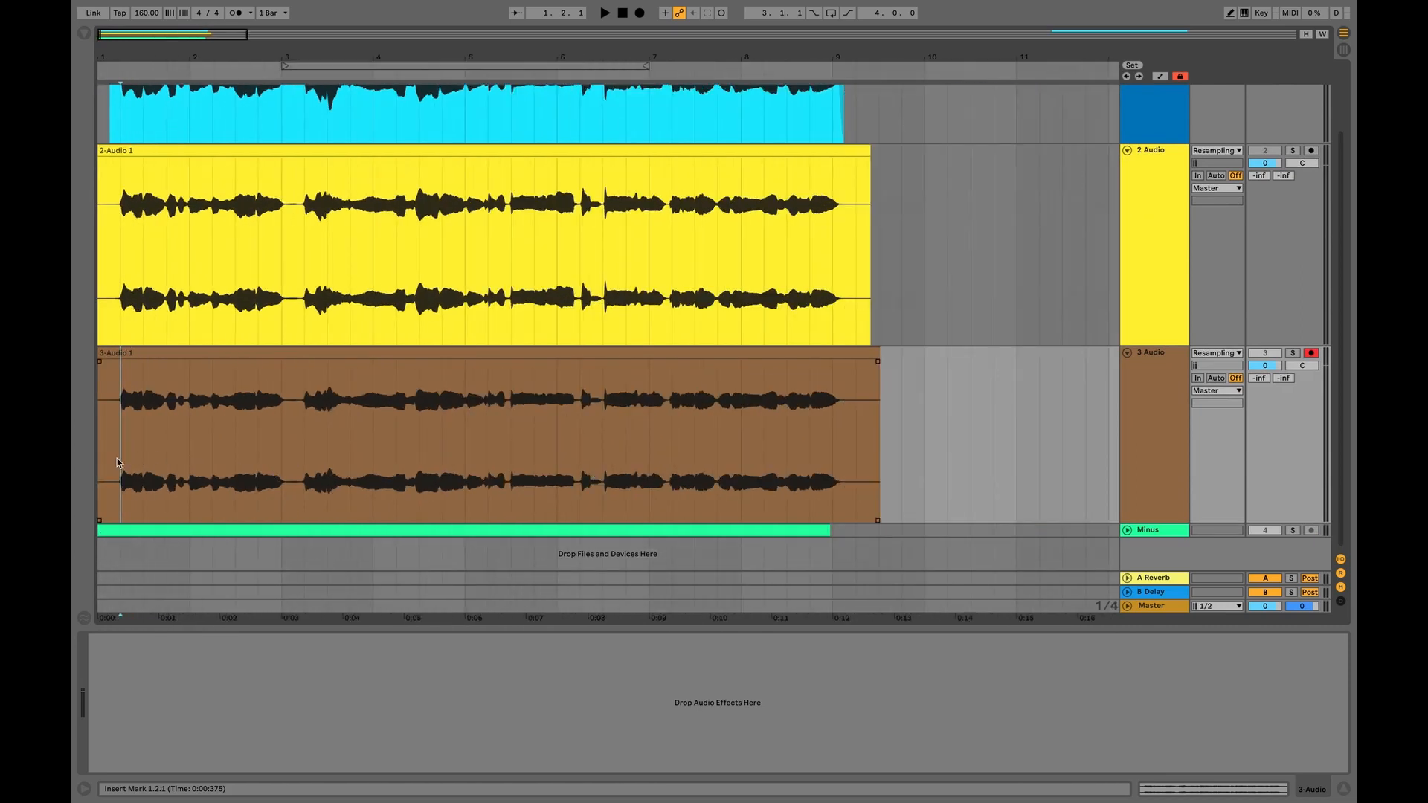
drag(117, 462, 266, 454)
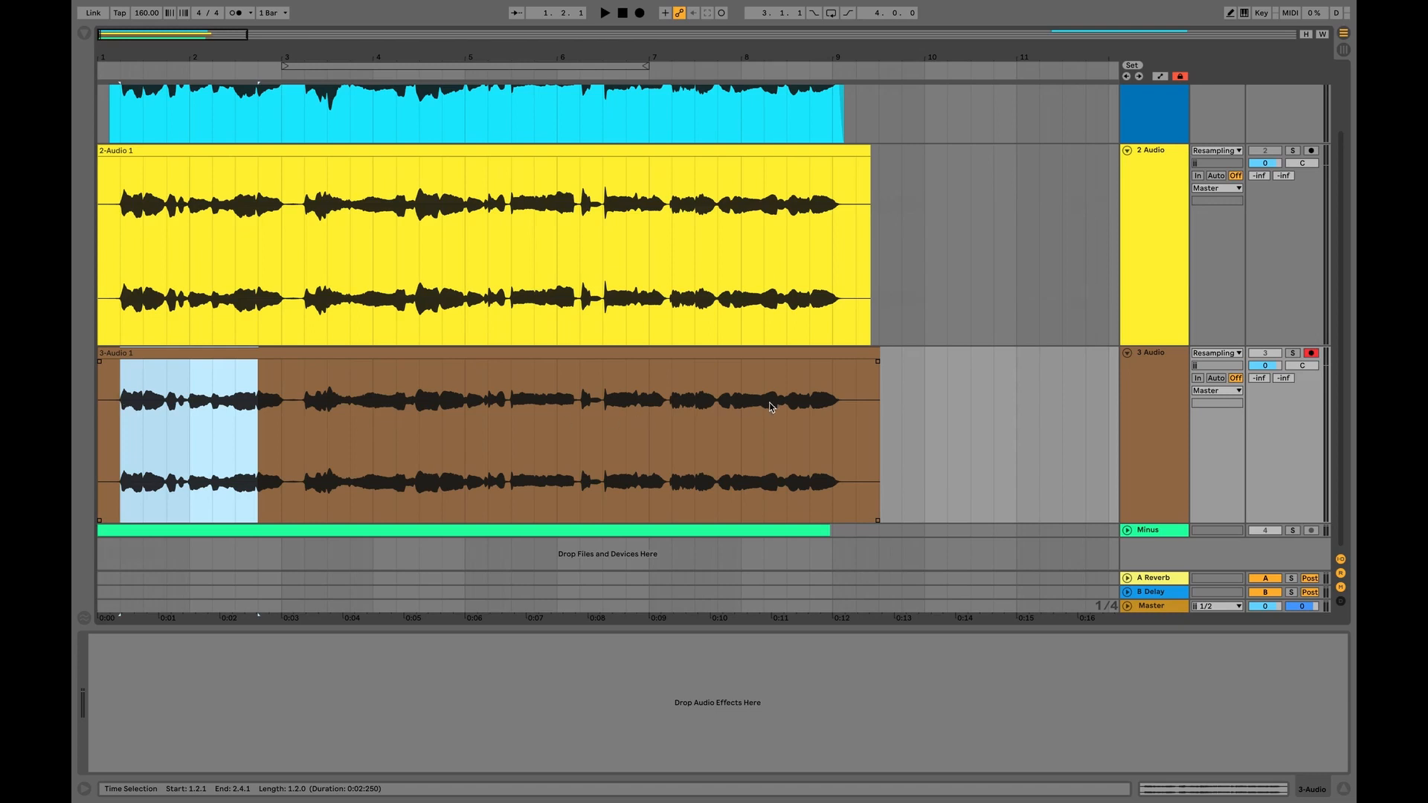
Clear the Vocal track's solo so the 3 Audio and Minus tracks are audible, and select the 3 Audio track
click(1150, 403)
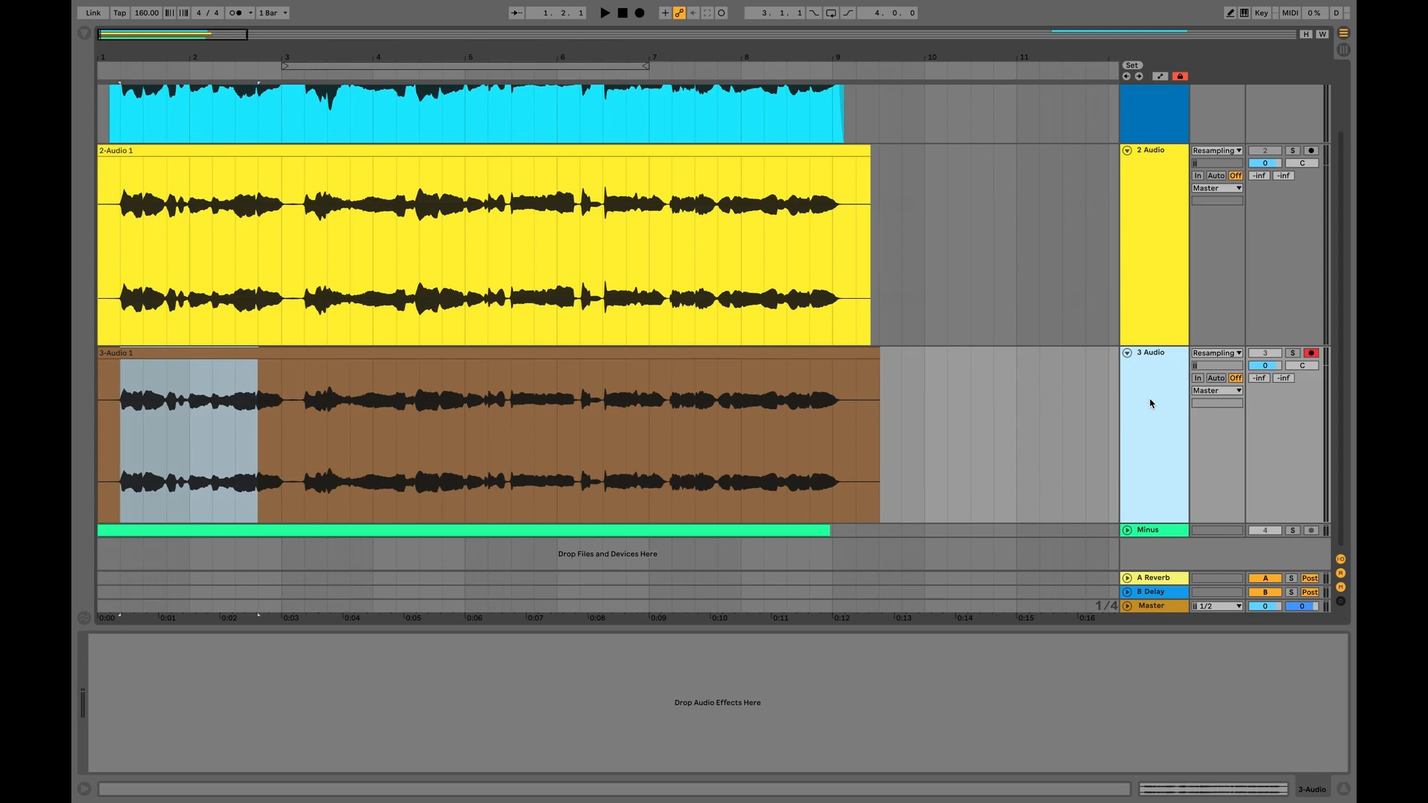
click(1293, 354)
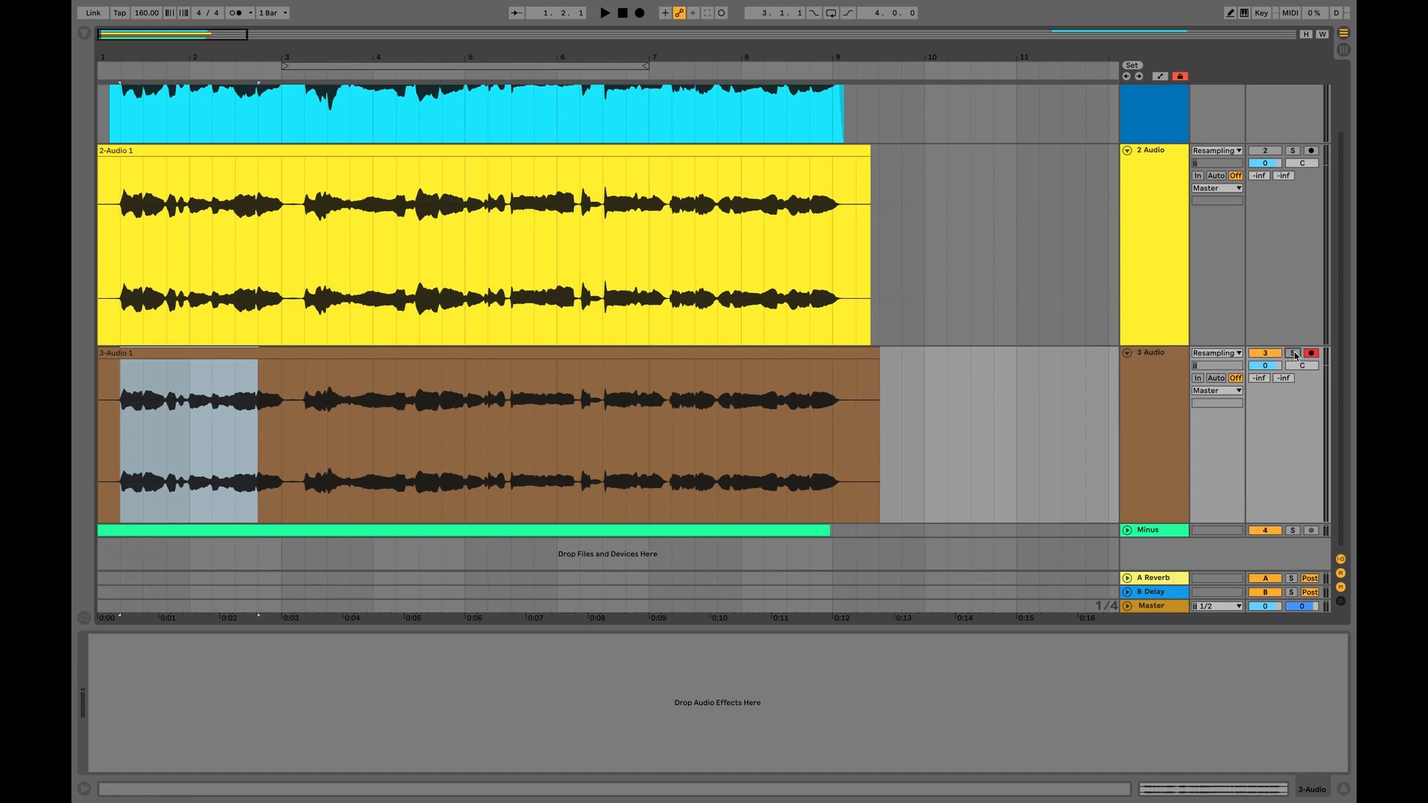
scroll(1165, 348, up, 3)
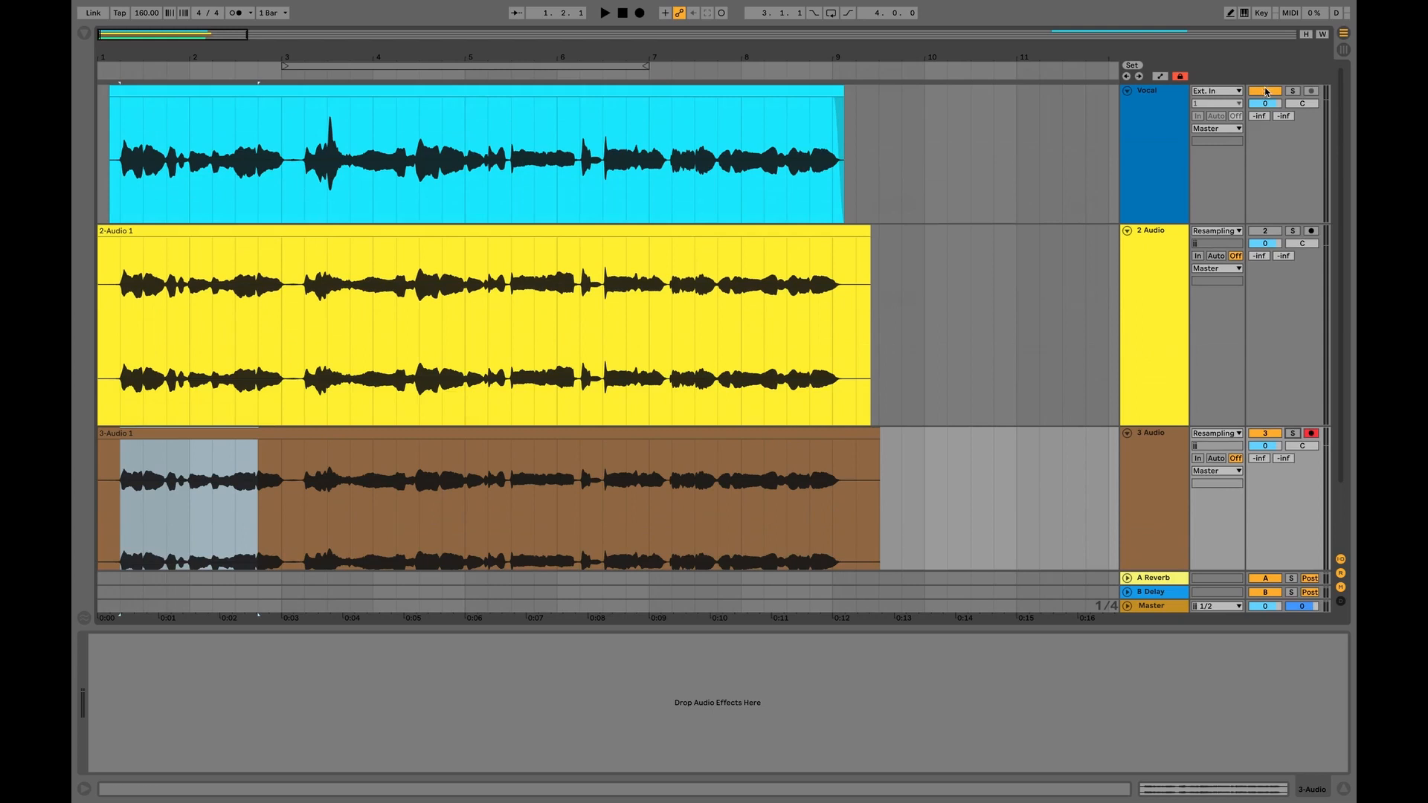
scroll(1149, 375, down, 3)
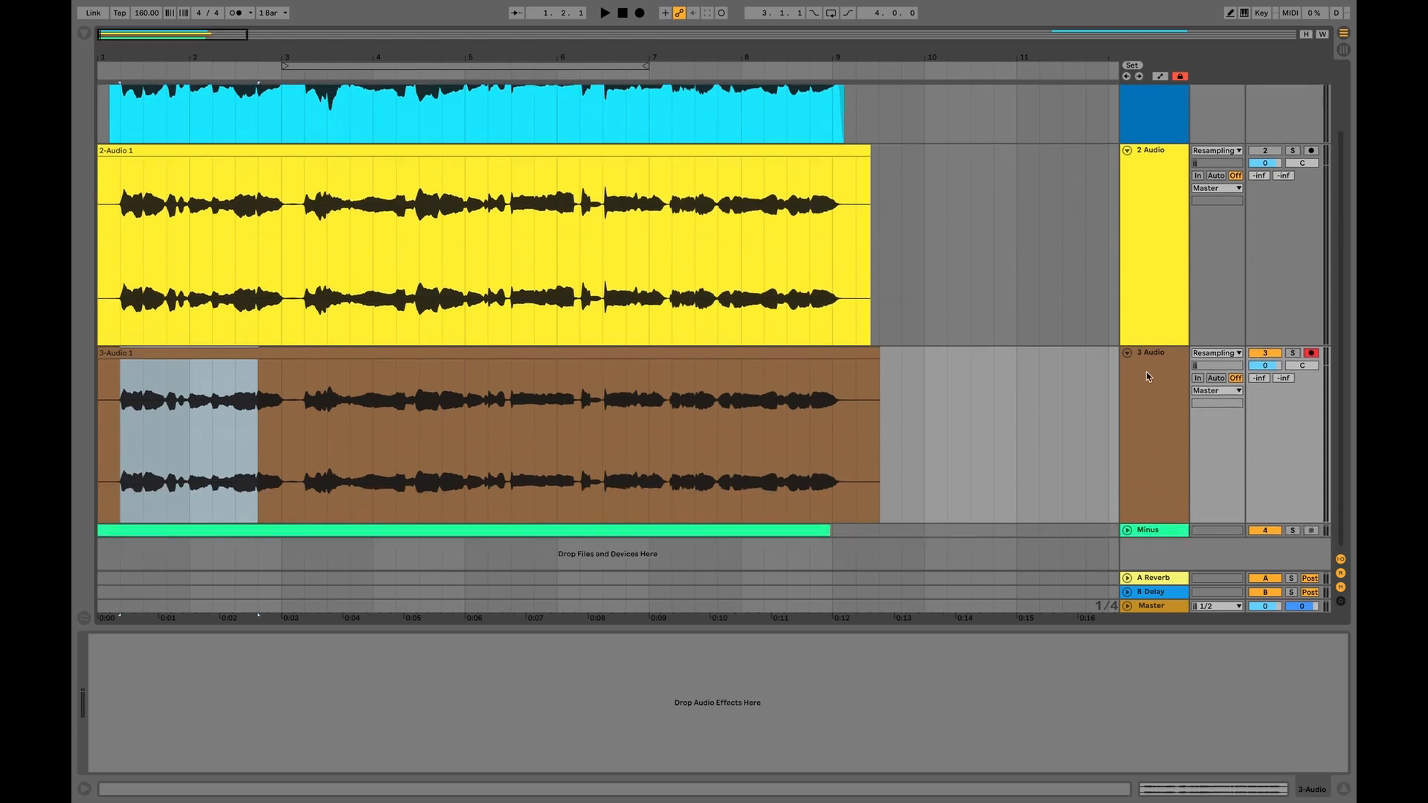
click(1124, 416)
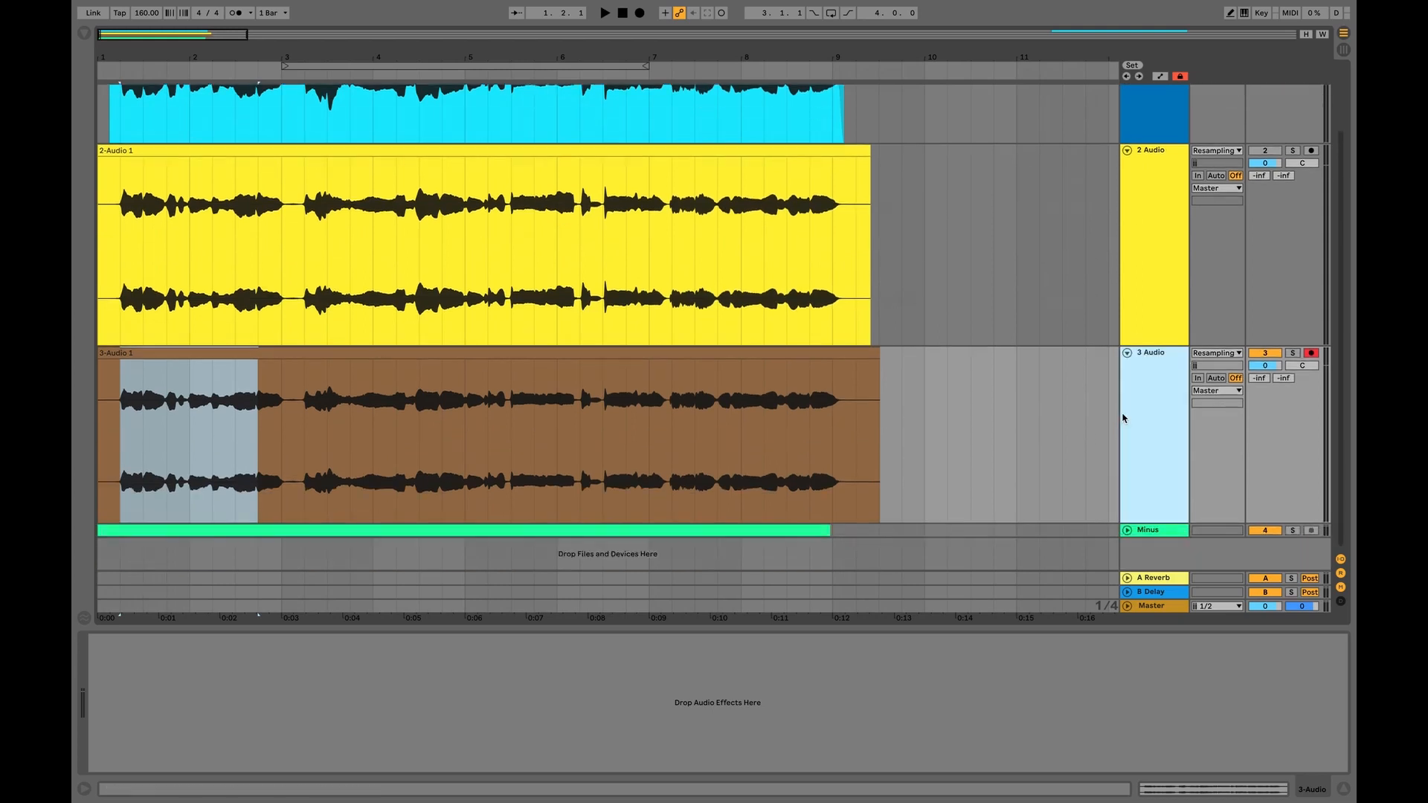
Place the insert marker at 1.1.1 on the 3 Audio track and raise the track's volume to 1.6 dB
click(102, 444)
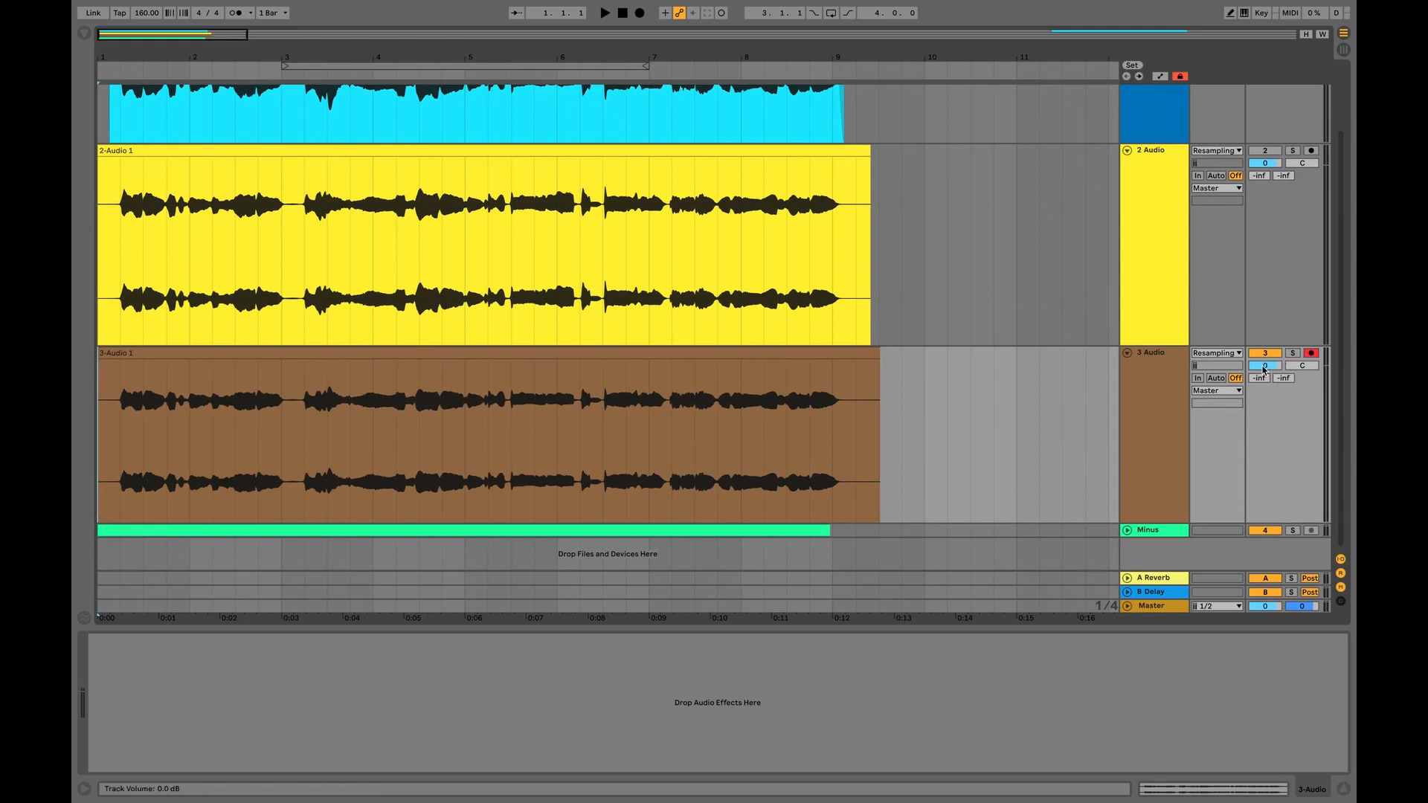
drag(1263, 366, 1264, 354)
click(500, 218)
Compare the 2 Audio and 3 Audio waveforms up close and across the phrases, and place the insert marker at 1.2.1
scroll(106, 439, up, 5)
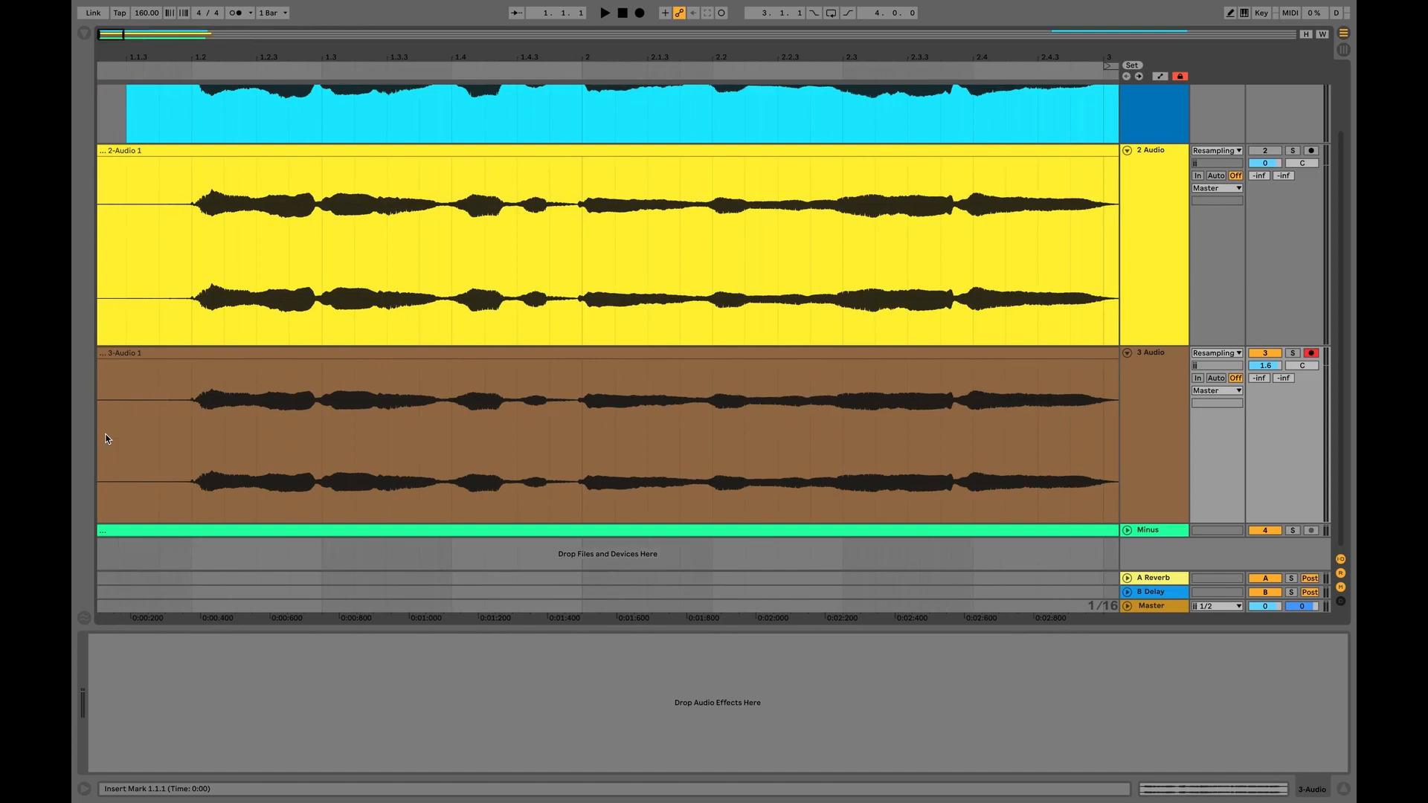
scroll(106, 439, left, 2)
scroll(106, 439, down, 5)
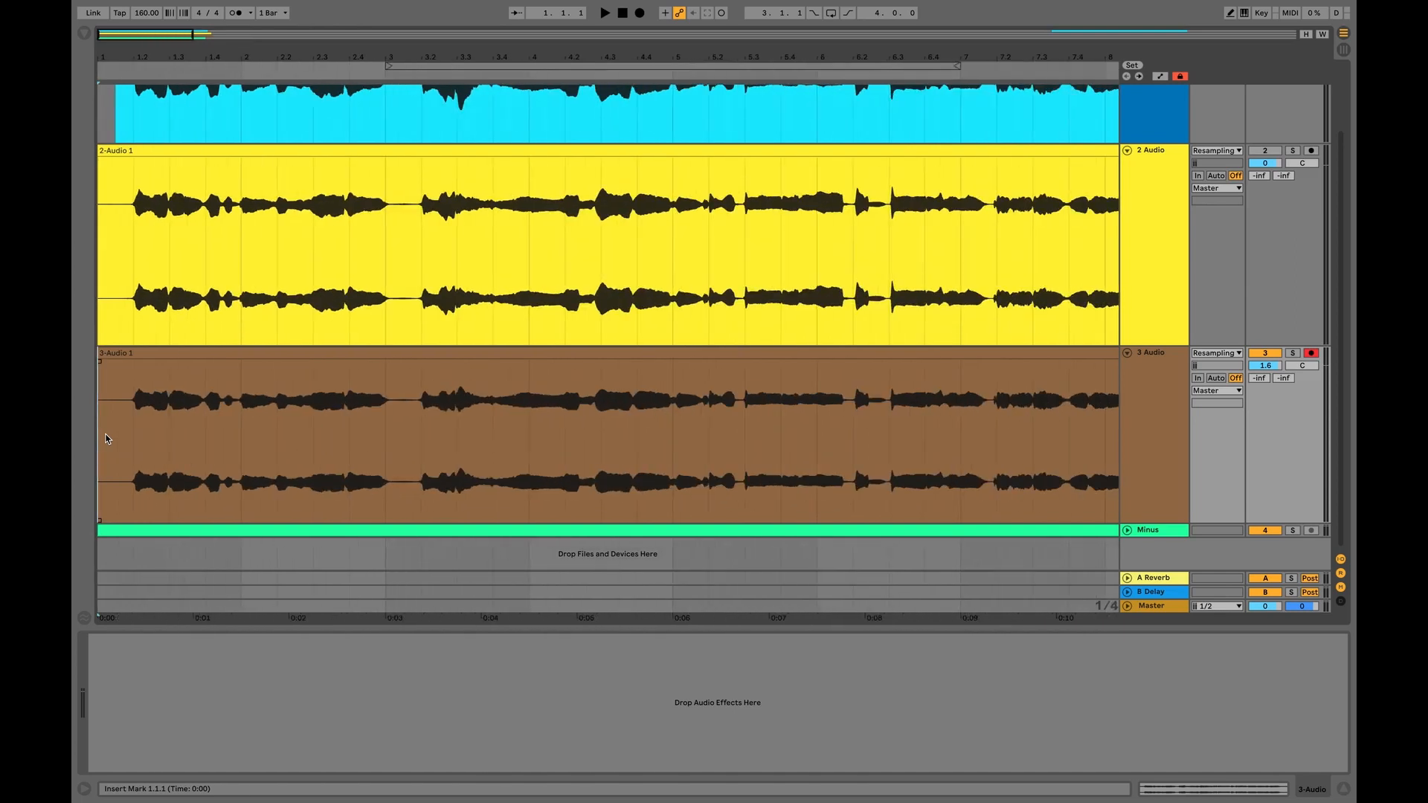
click(126, 435)
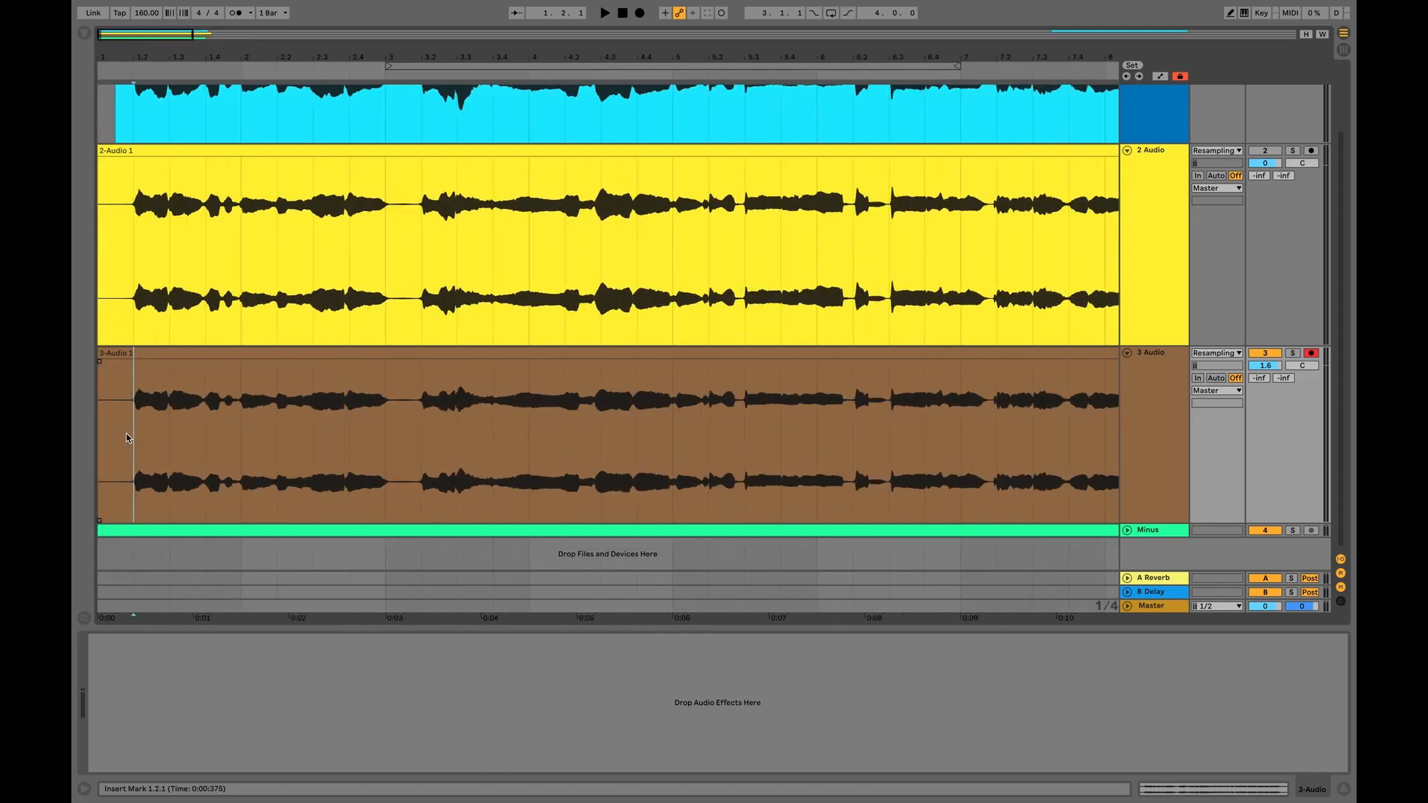